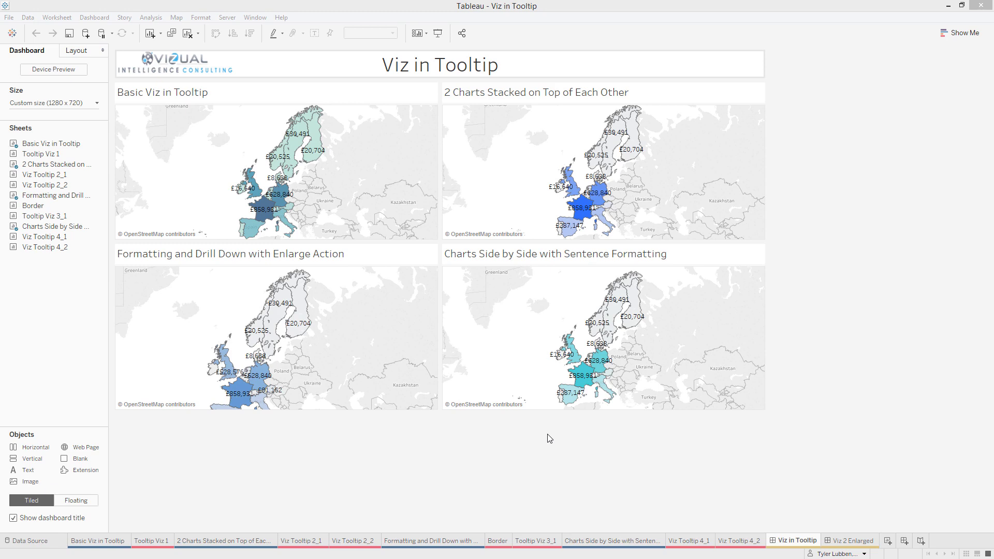
Step: Examine the country tooltips on the Basic Viz in Tooltip map and the 2 Charts Stacked on Top of Each Other map
{"action": "mouse_move", "coordinate": [288, 152]}
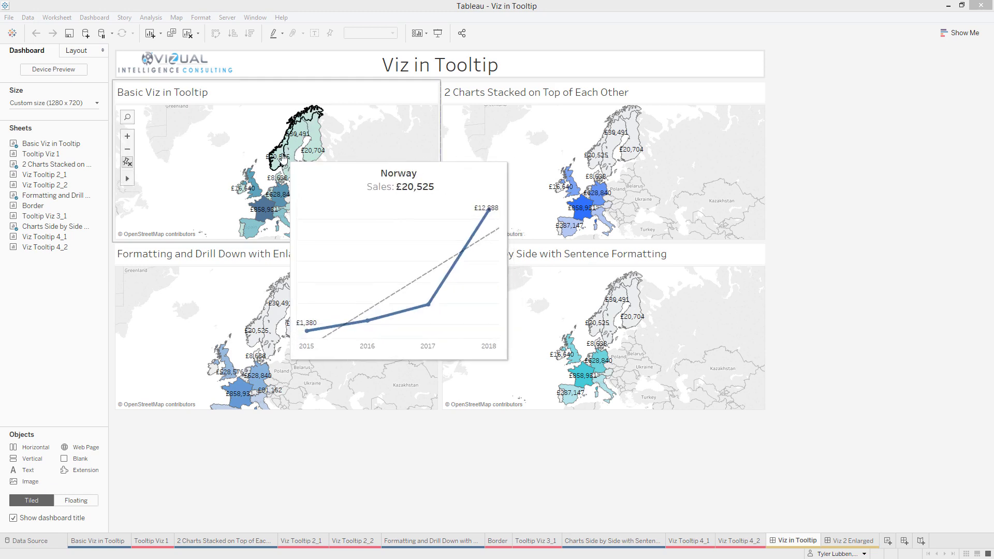
{"action": "mouse_move", "coordinate": [279, 197]}
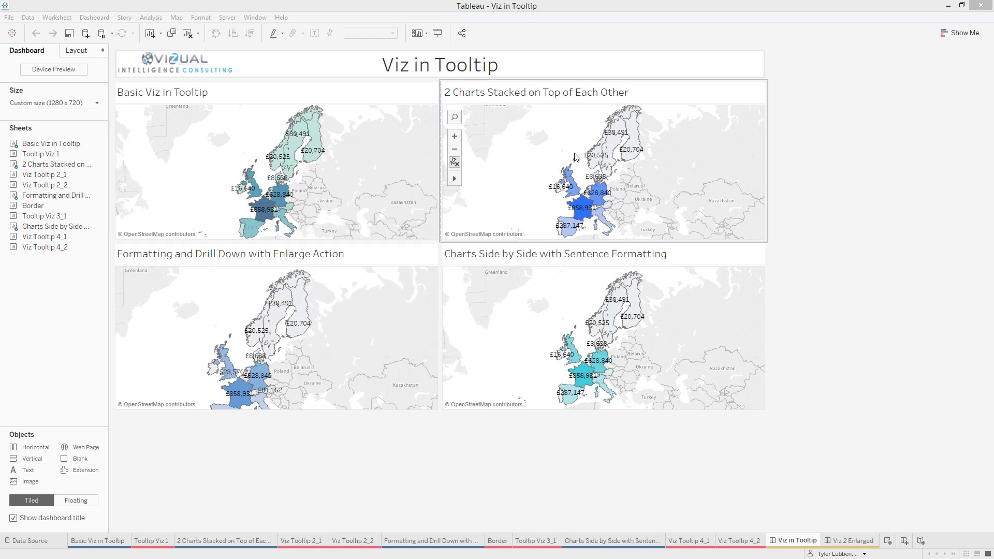
{"action": "mouse_move", "coordinate": [609, 159]}
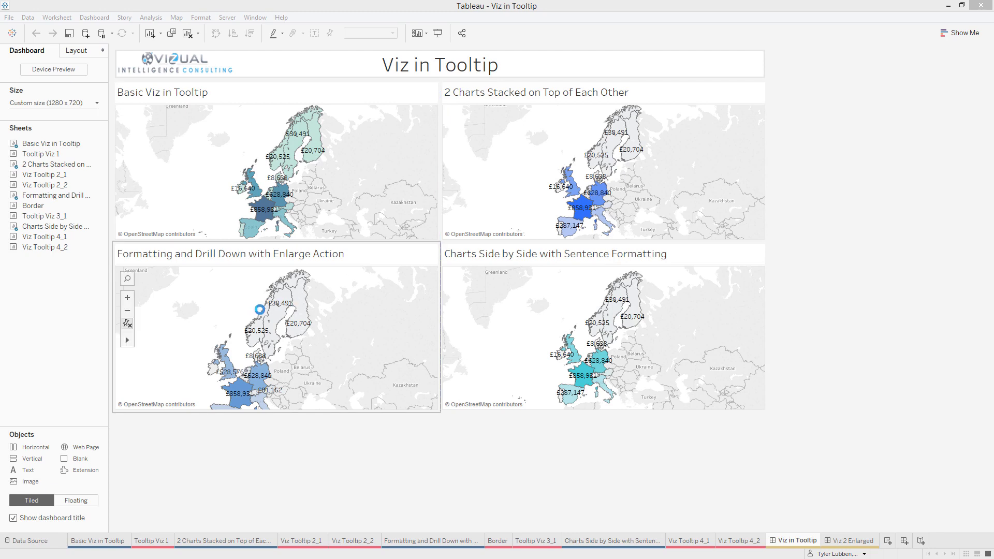
Step: Reset the Formatting and Drill Down map view and open the enlarged tooltip view for Norway
{"action": "left_click", "coordinate": [128, 326]}
{"action": "left_click", "coordinate": [128, 327]}
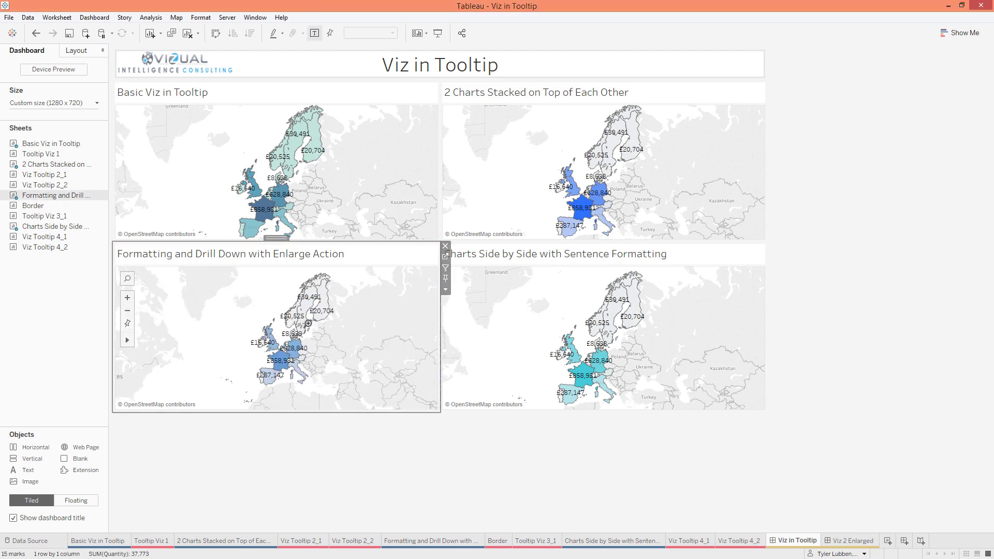
{"action": "left_click", "coordinate": [268, 331]}
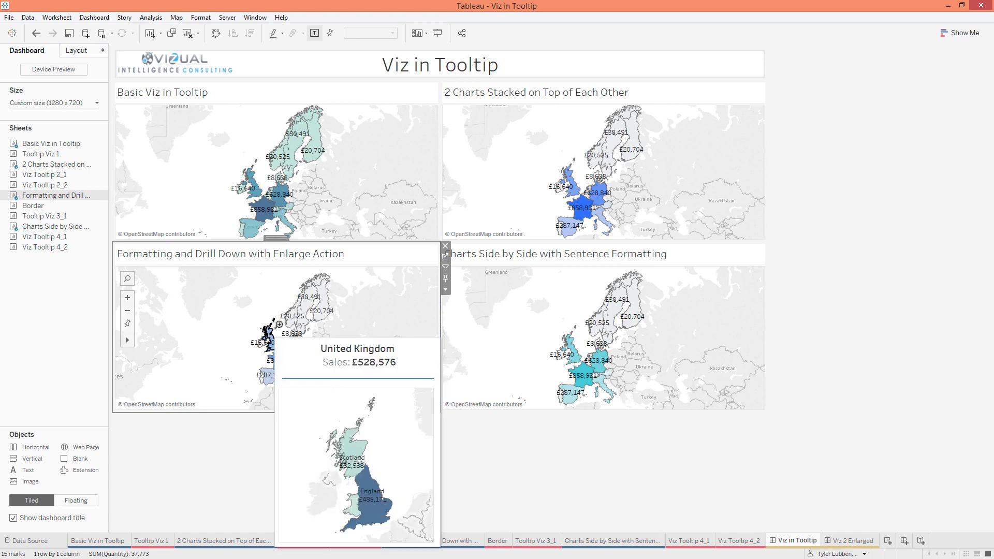
{"action": "key", "text": "Escape"}
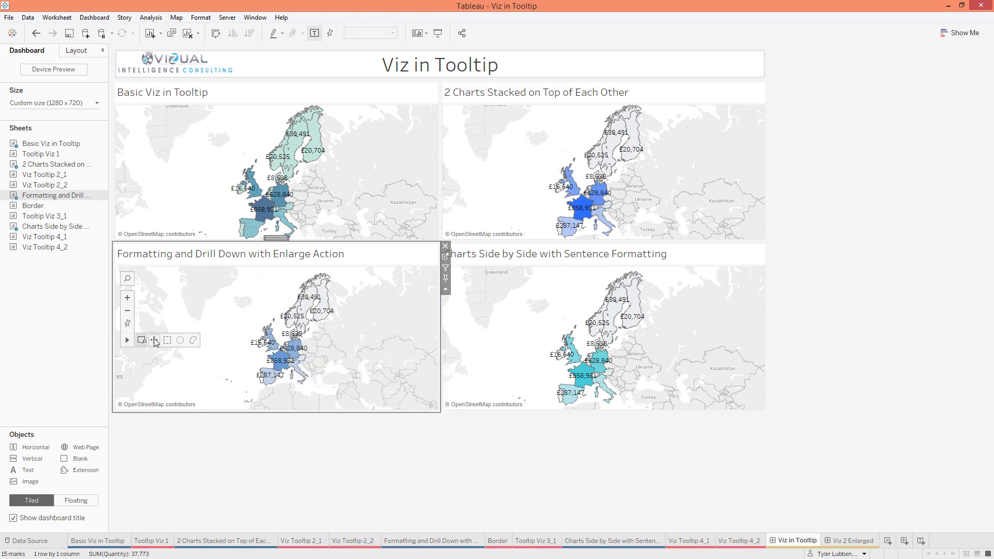
{"action": "left_click", "coordinate": [297, 319]}
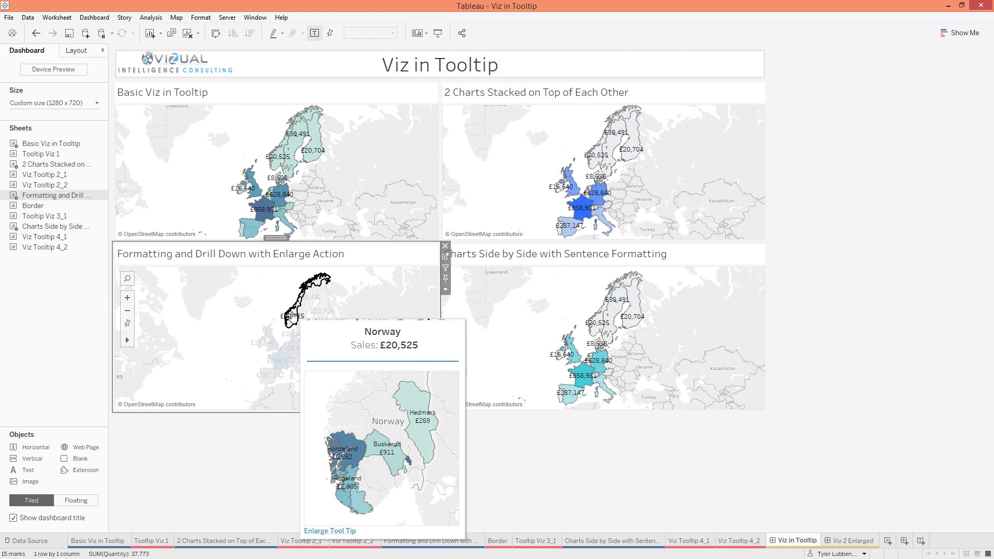
{"action": "left_click", "coordinate": [337, 533]}
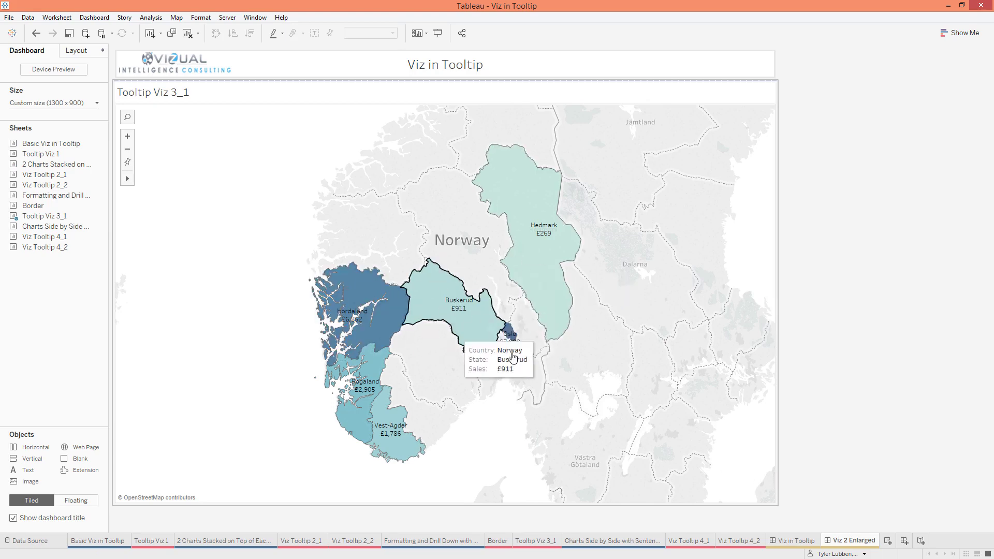
Step: Return to the Viz in Tooltip dashboard and examine the tooltips of the side-by-side and stacked chart maps
{"action": "left_click", "coordinate": [797, 541]}
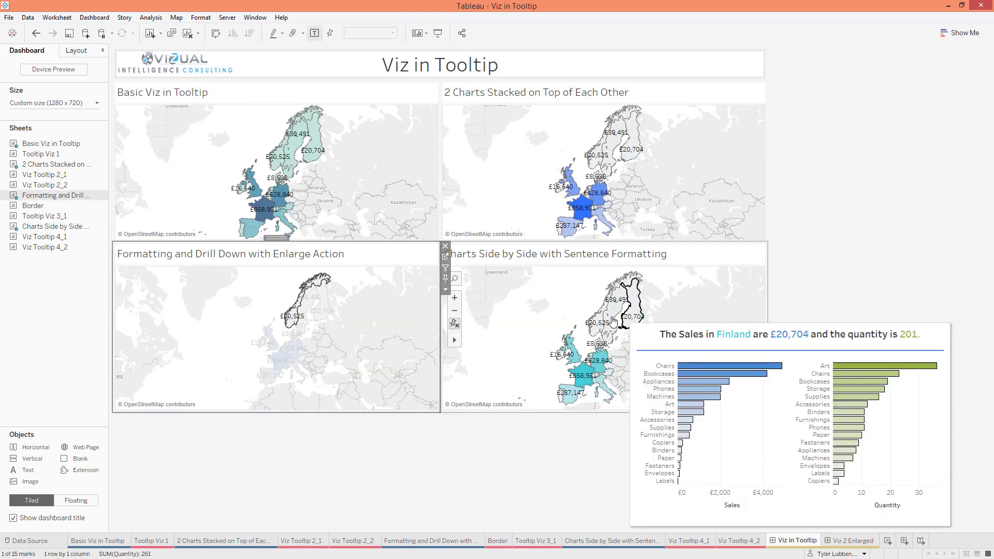
{"action": "mouse_move", "coordinate": [613, 321]}
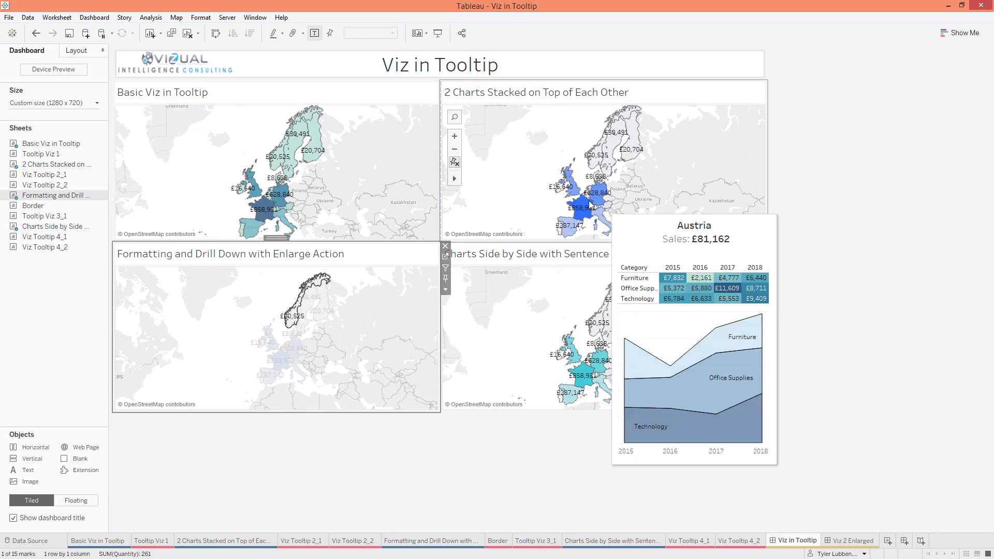
{"action": "mouse_move", "coordinate": [591, 205]}
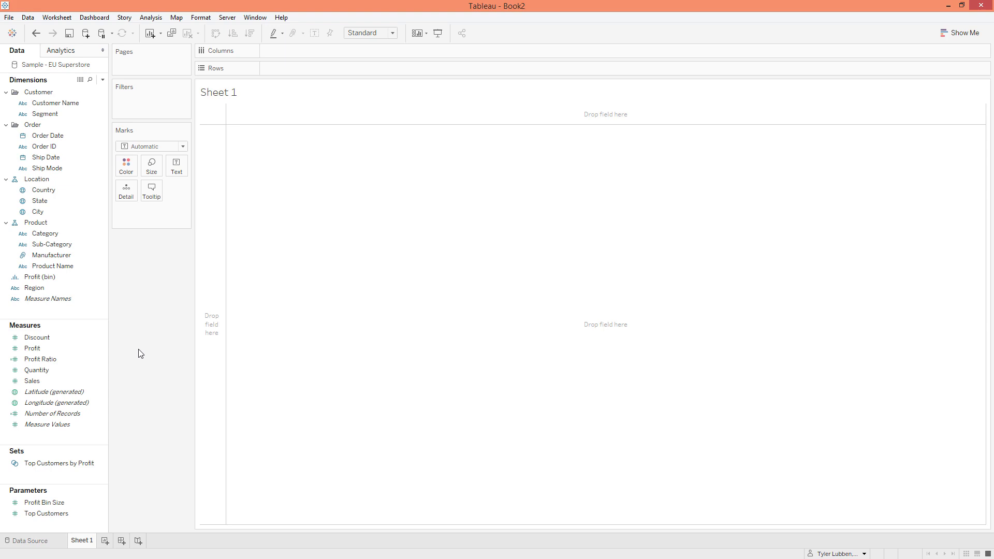
Step: In the new workbook, build a map by Country with Sales as both the color and the label
{"action": "left_click", "coordinate": [40, 192]}
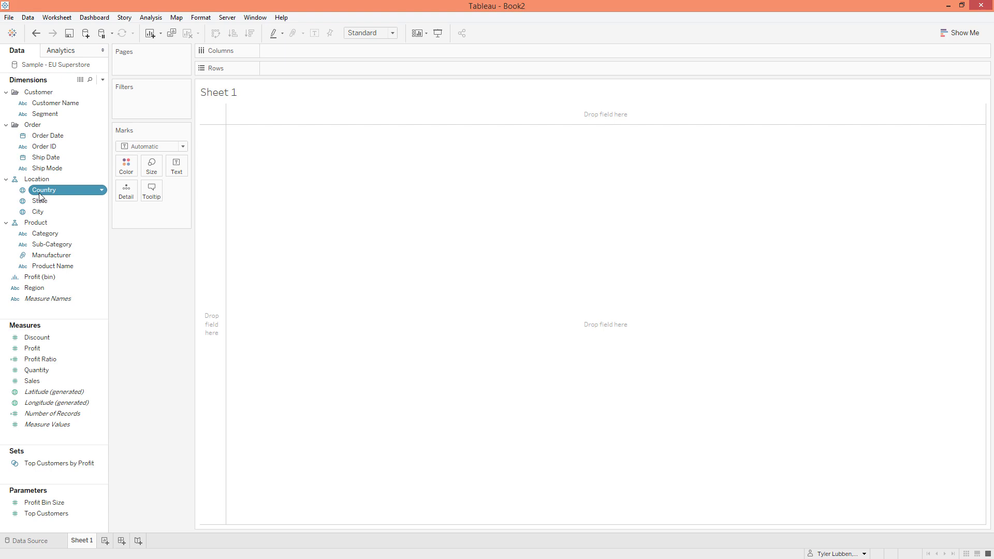
{"action": "double_click", "coordinate": [40, 193]}
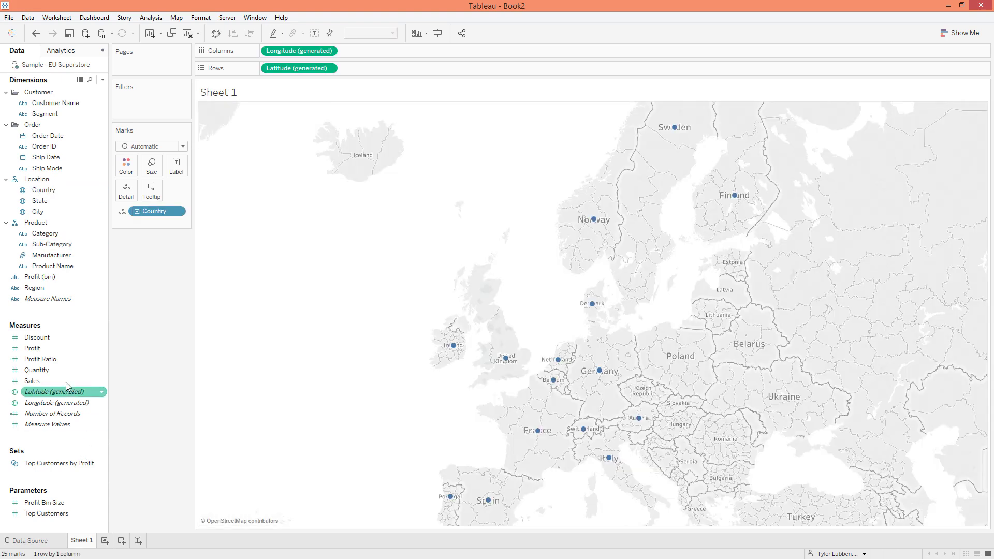
{"action": "left_click_drag", "start_coordinate": [58, 382], "coordinate": [132, 176]}
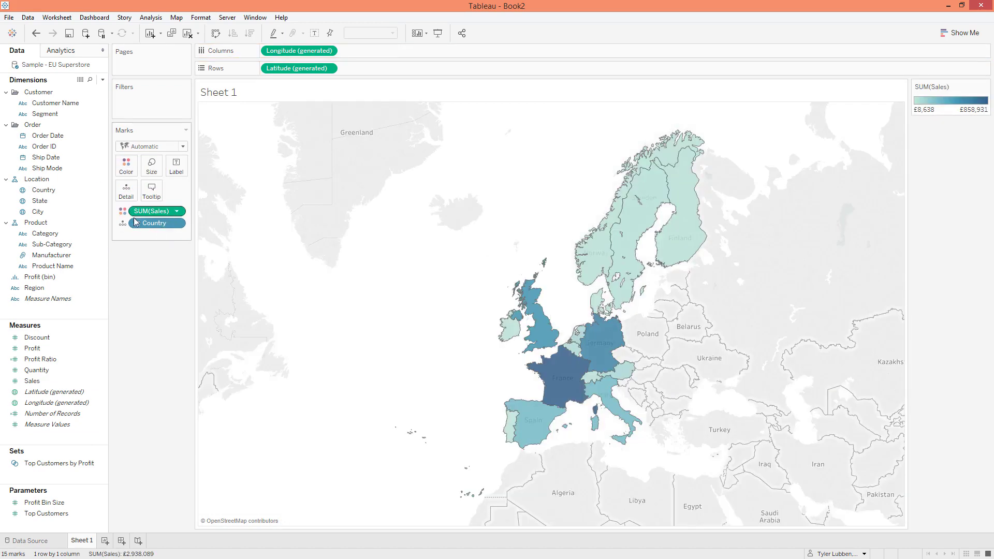
{"action": "left_click_drag", "start_coordinate": [149, 212], "coordinate": [177, 174]}
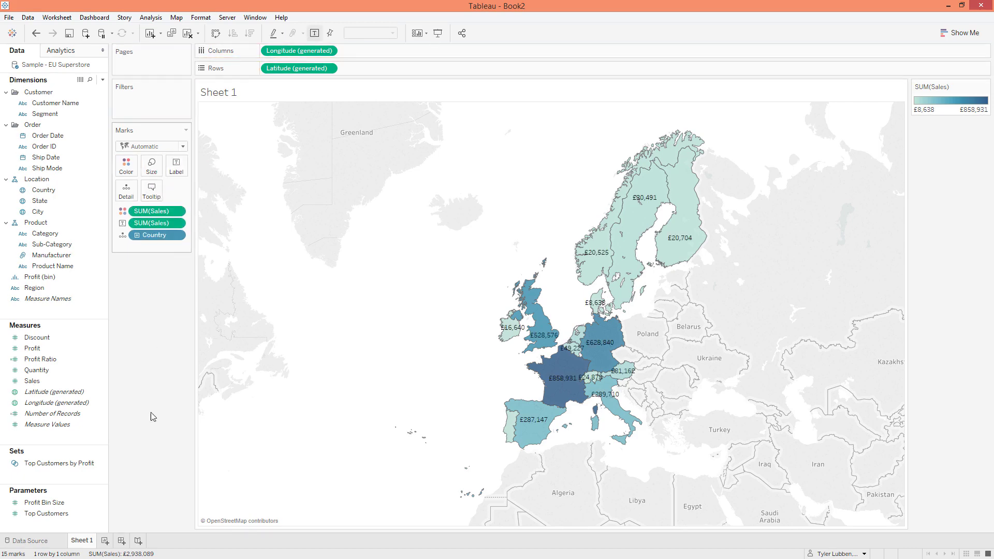
Step: Rename Sheet 1 as "Basic viz in tooltip"
{"action": "double_click", "coordinate": [86, 540]}
{"action": "double_click", "coordinate": [86, 540]}
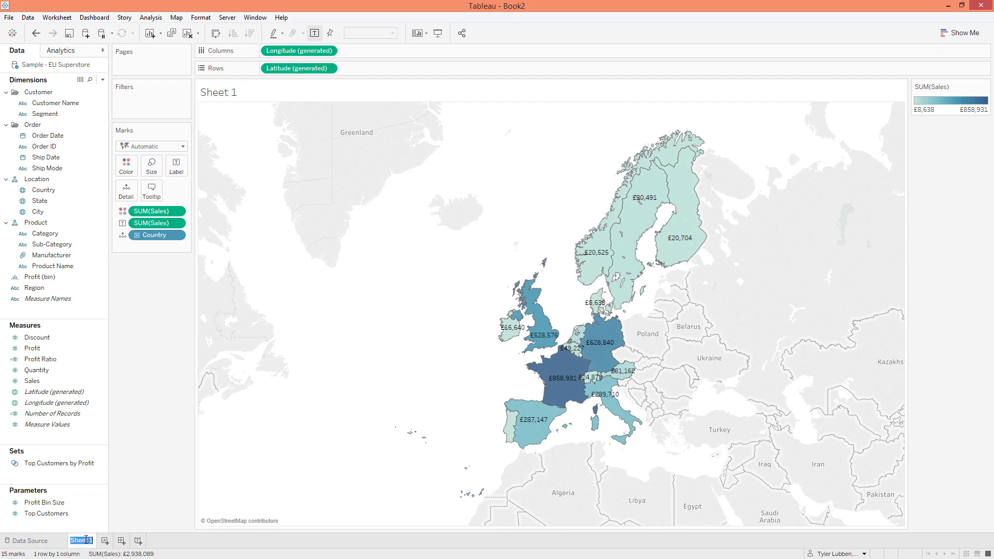
{"action": "type", "text": "Basic viz"}
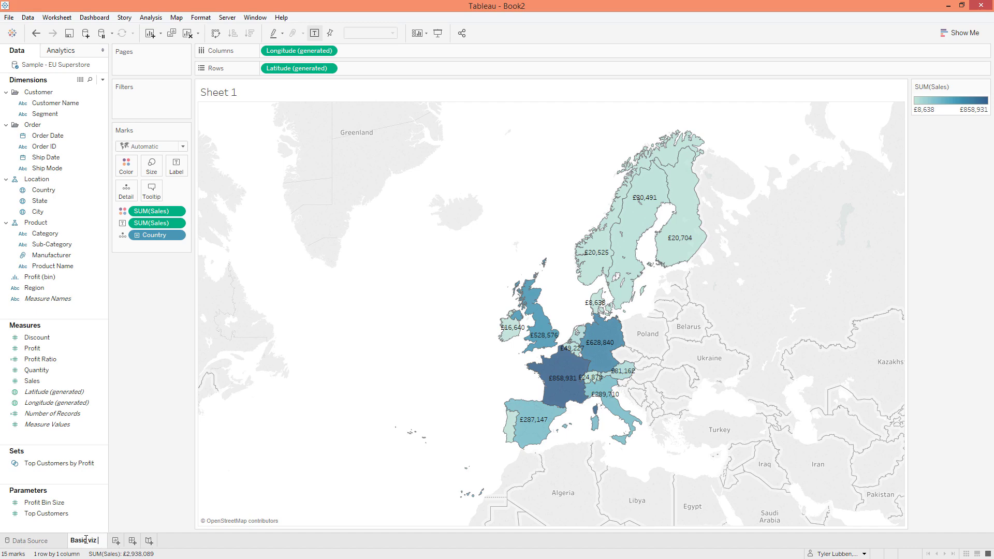
{"action": "type", "text": " in toolt"}
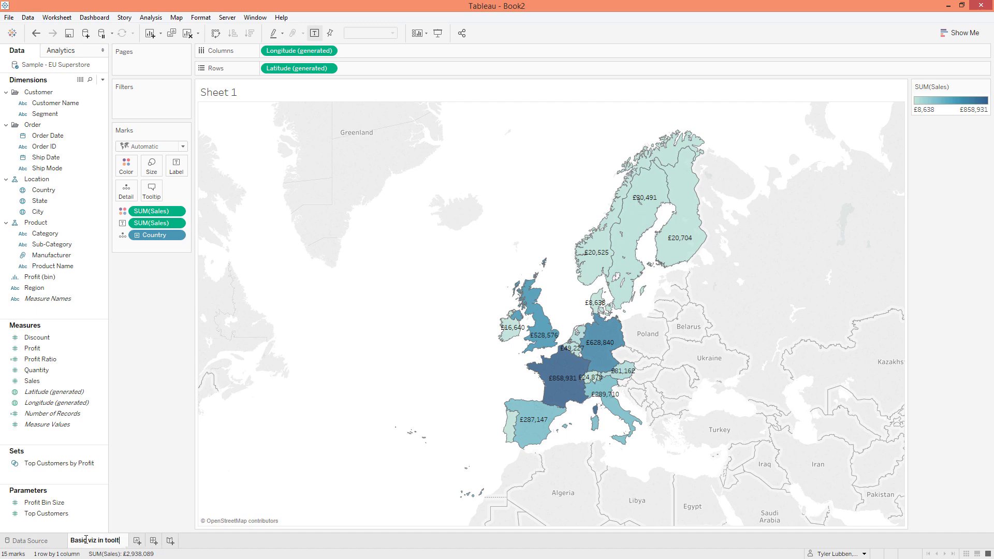
{"action": "type", "text": "ip"}
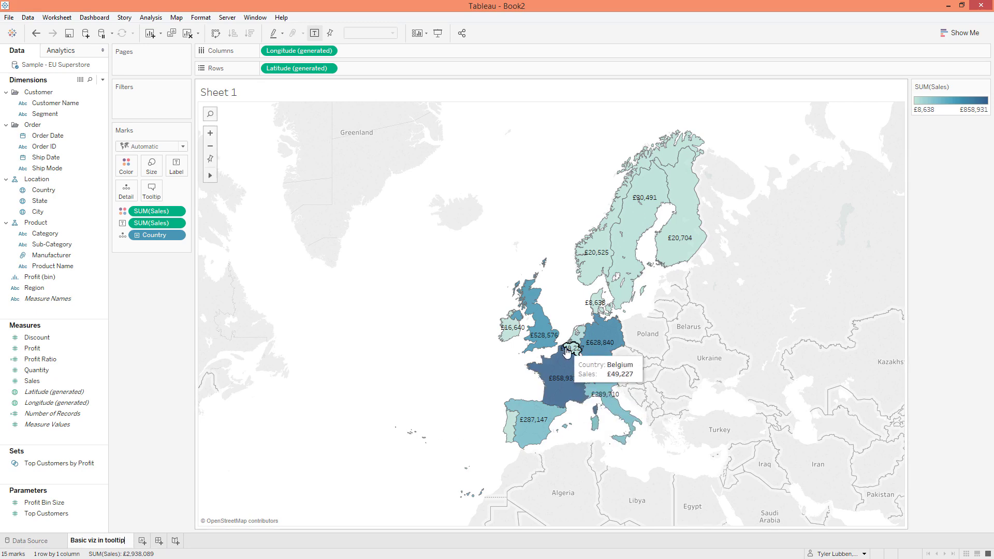
{"action": "mouse_move", "coordinate": [549, 350]}
{"action": "key", "text": "Return"}
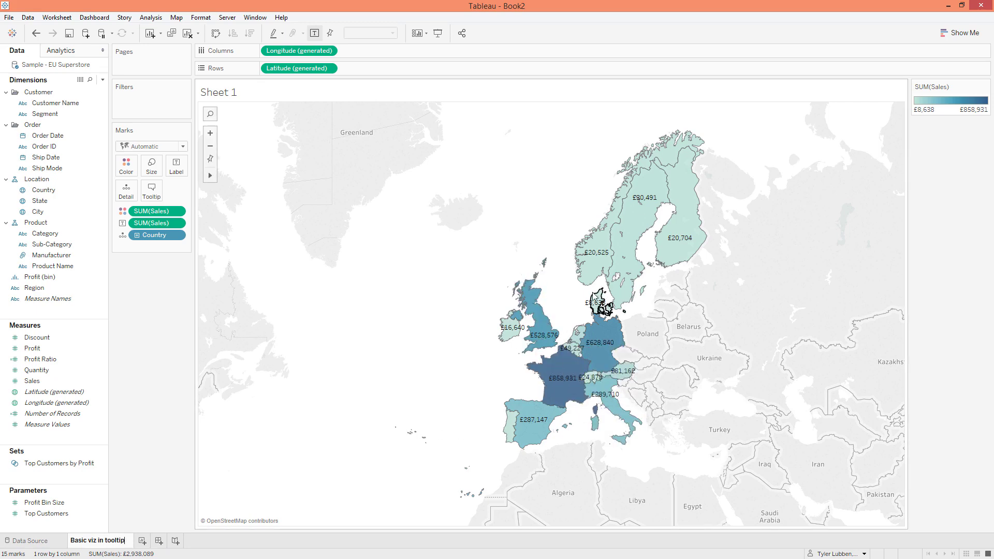
{"action": "mouse_move", "coordinate": [612, 257]}
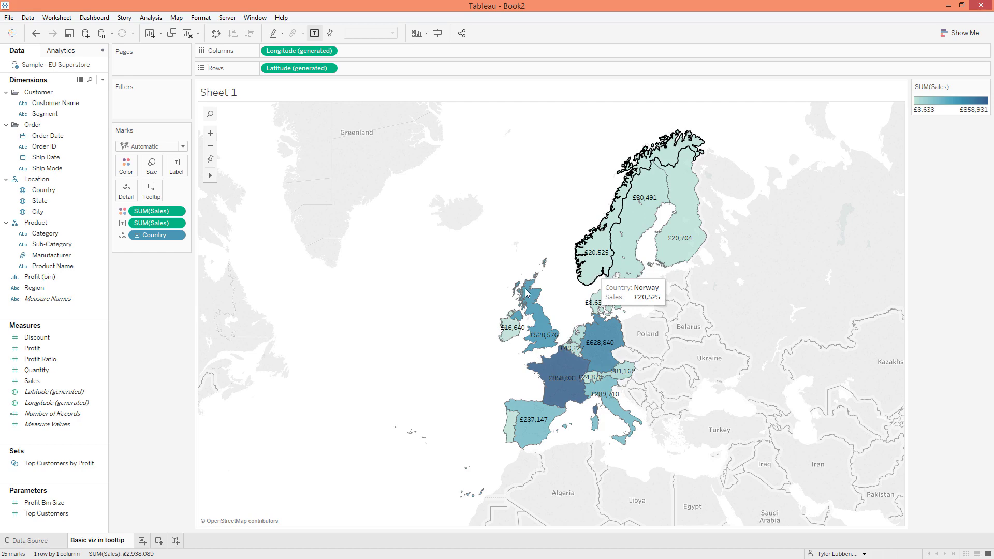
Step: Set the tab color of the Basic viz in tooltip sheet to blue
{"action": "right_click", "coordinate": [112, 544]}
{"action": "mouse_move", "coordinate": [139, 539]}
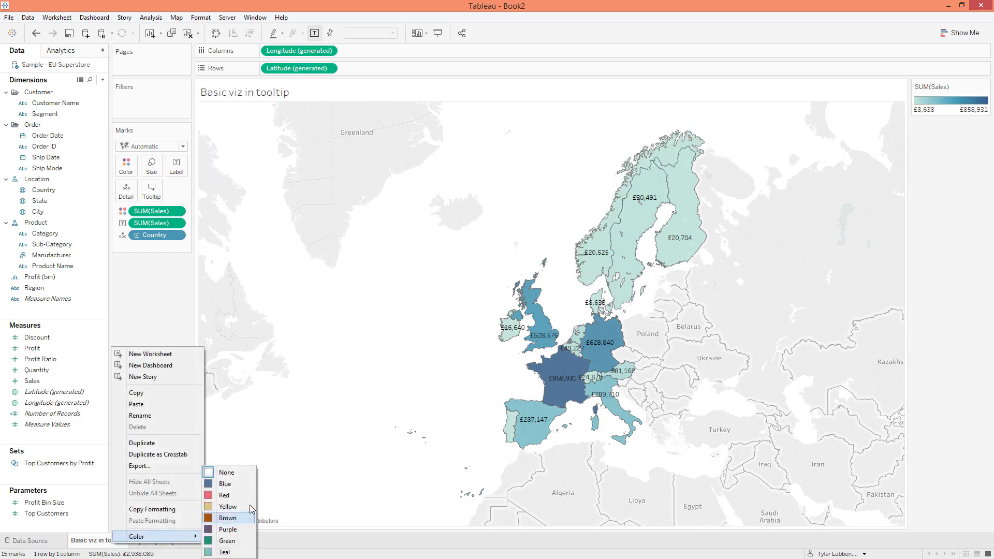
{"action": "left_click", "coordinate": [230, 486]}
Step: Add a new worksheet and build a continuous line chart of Sales by Order Date year
{"action": "left_click", "coordinate": [137, 540]}
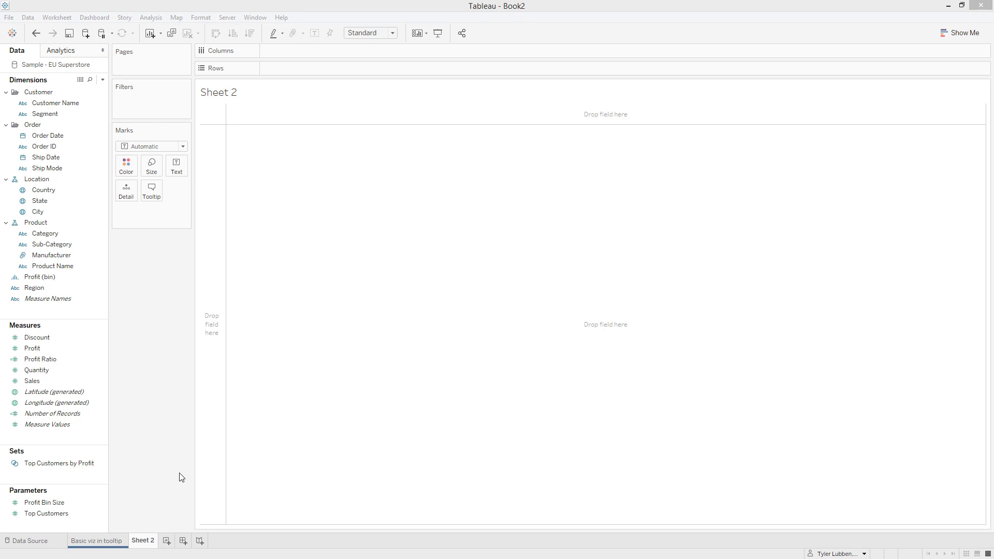
{"action": "left_click", "coordinate": [84, 224]}
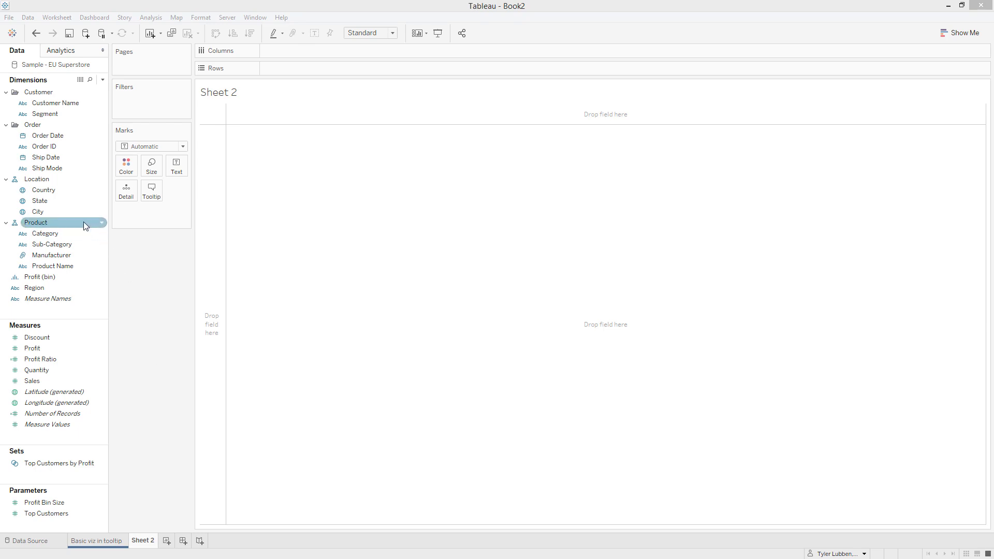
{"action": "left_click", "coordinate": [58, 138]}
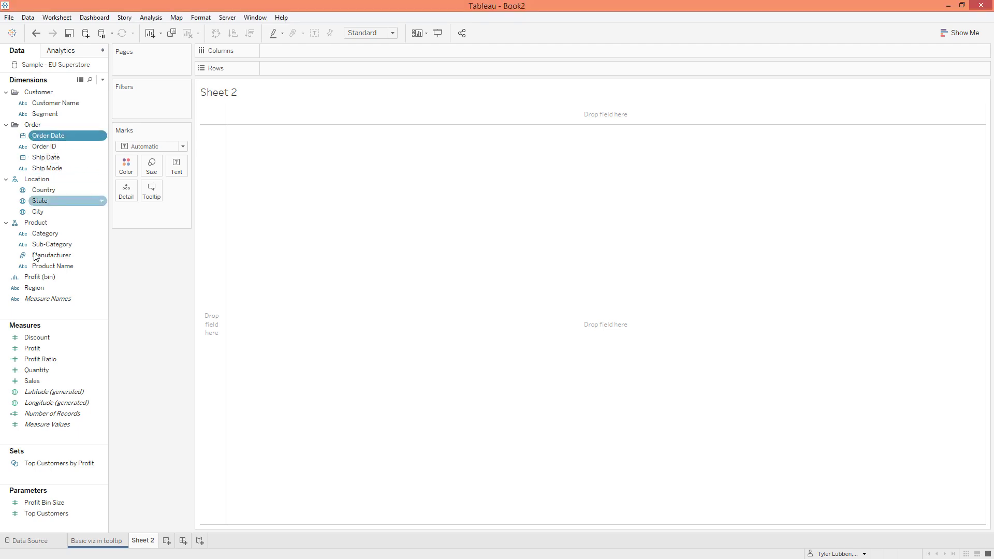
{"action": "left_click", "coordinate": [44, 382], "text": "ctrl"}
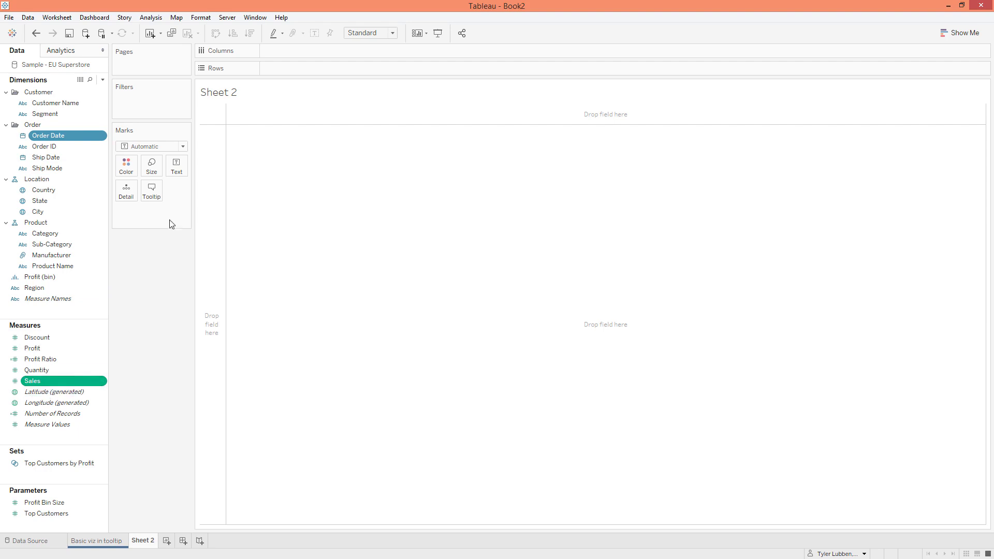
{"action": "left_click", "coordinate": [949, 36]}
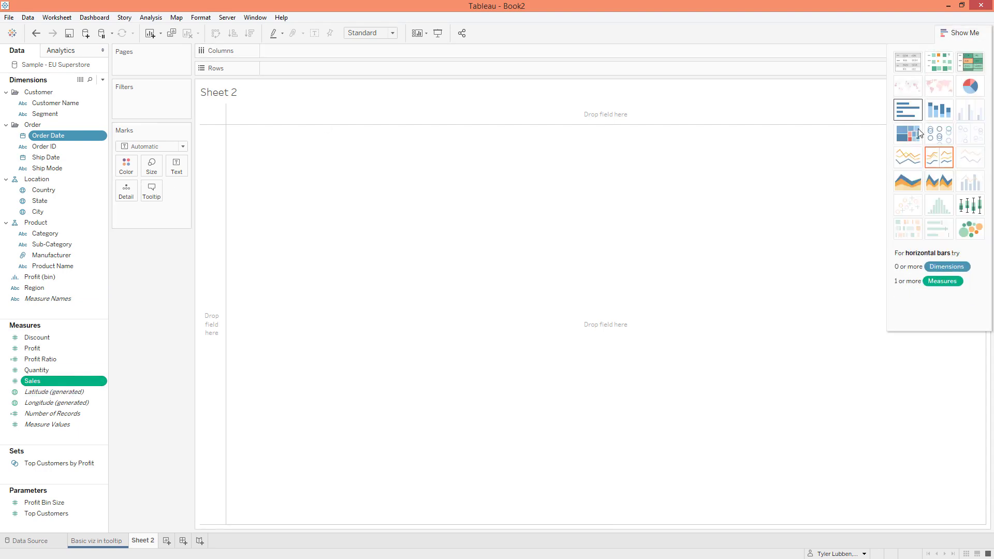
{"action": "left_click", "coordinate": [907, 158]}
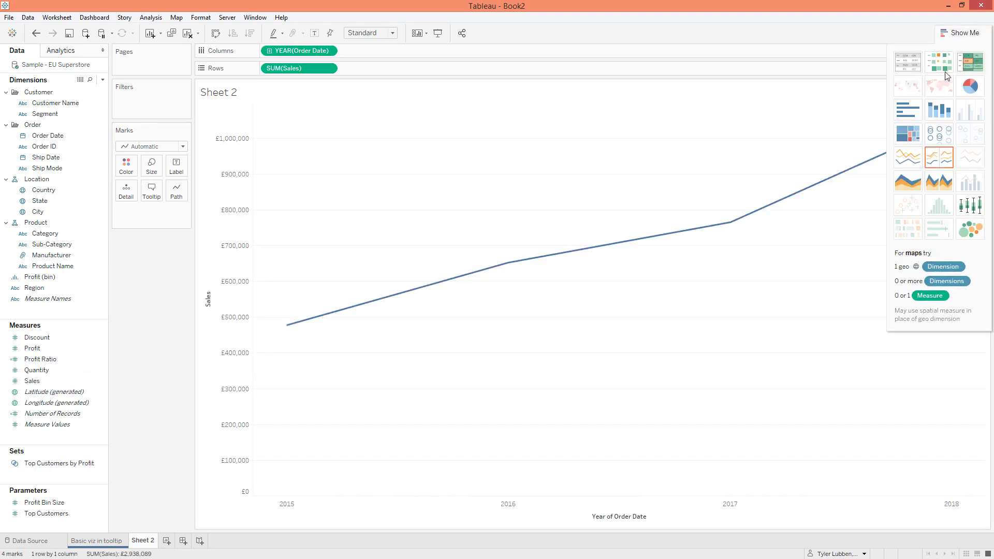
{"action": "left_click", "coordinate": [961, 32]}
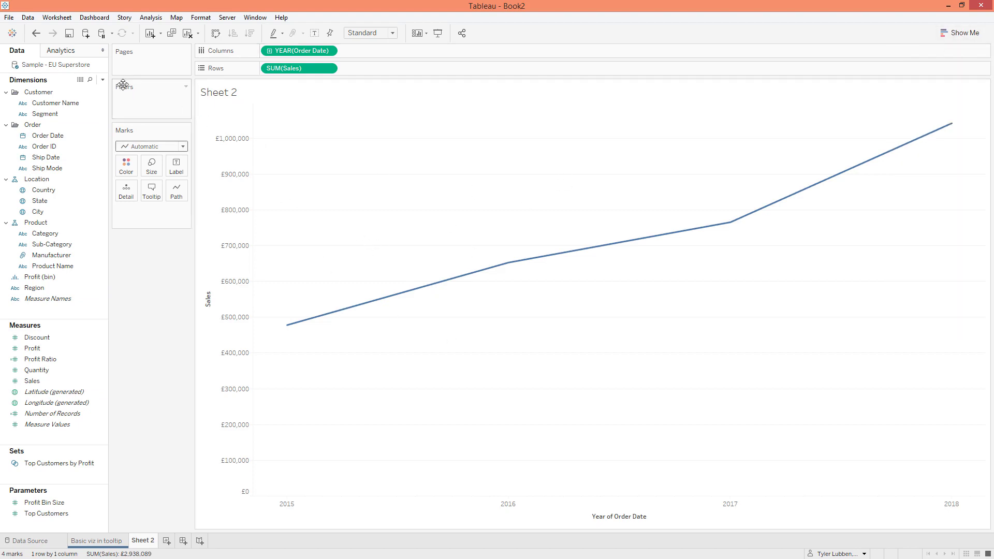
Step: Add a trend line to the line chart and hide the headers of the Sales and Year of Order Date axes
{"action": "left_click", "coordinate": [63, 50]}
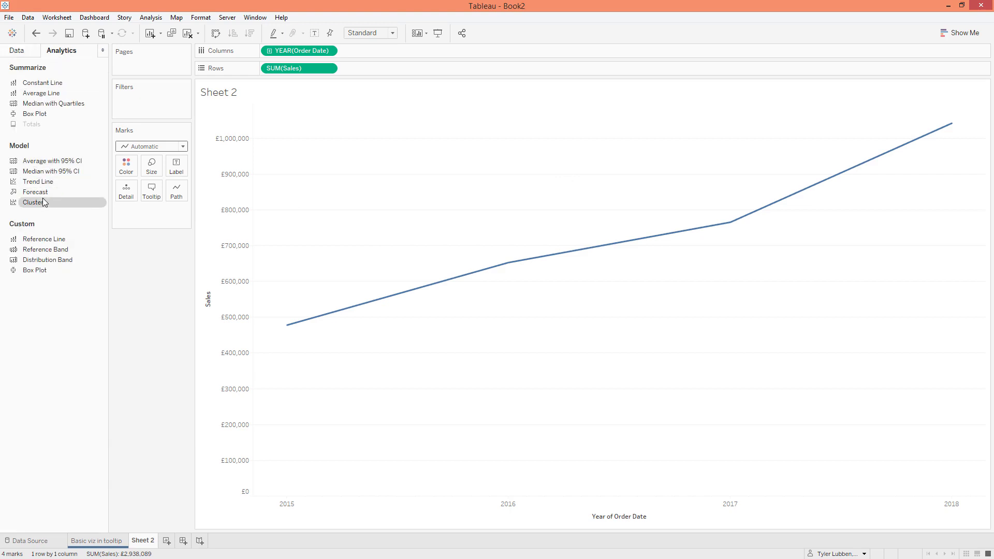
{"action": "left_click_drag", "start_coordinate": [46, 182], "coordinate": [294, 225]}
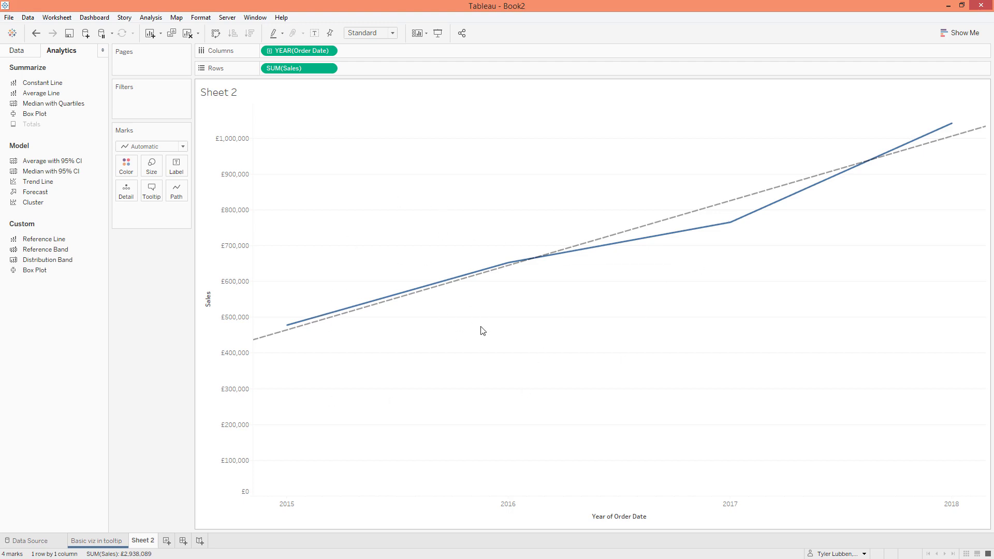
{"action": "right_click", "coordinate": [229, 286]}
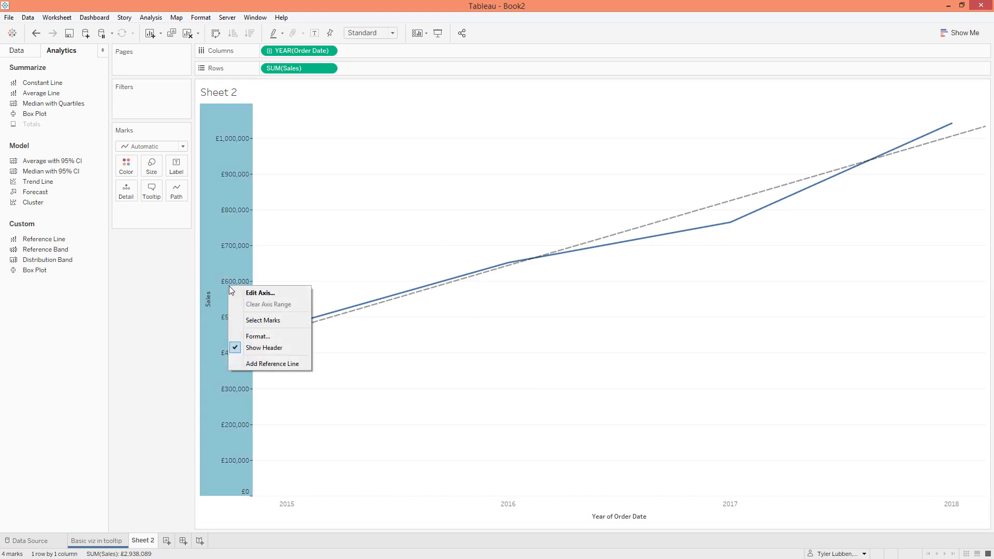
{"action": "left_click", "coordinate": [264, 348]}
{"action": "right_click", "coordinate": [463, 498]}
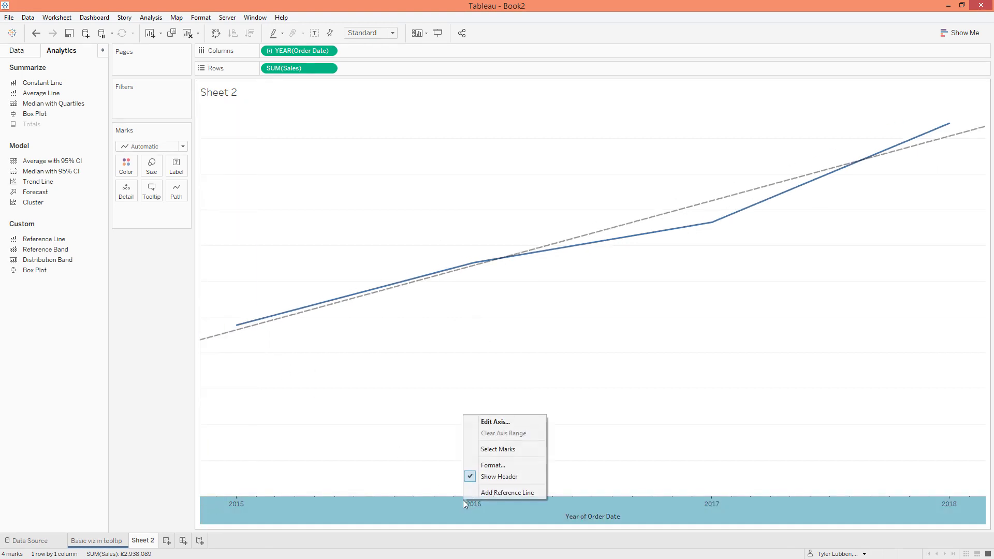
{"action": "left_click", "coordinate": [487, 477]}
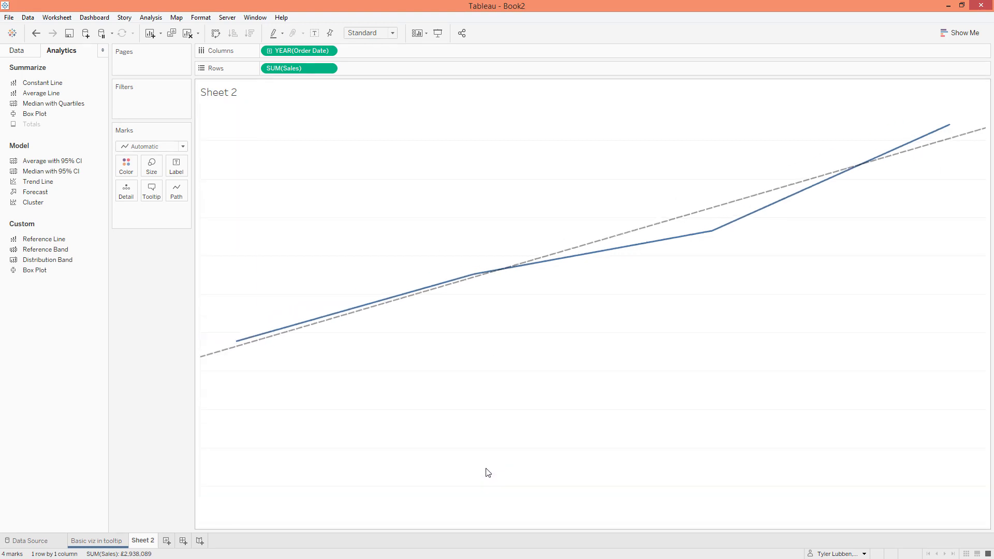
Step: Rename Sheet 2 as "Tooltop viz" and set its tab color to red
{"action": "double_click", "coordinate": [147, 542]}
{"action": "type", "text": "To"}
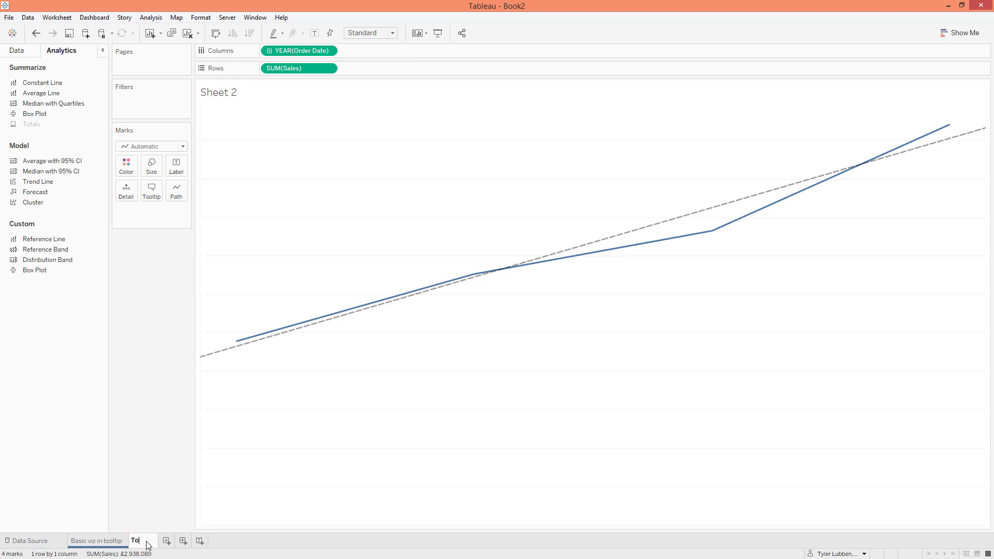
{"action": "type", "text": "oltip viz1"}
{"action": "key", "text": "BackSpace"}
{"action": "key", "text": "Return"}
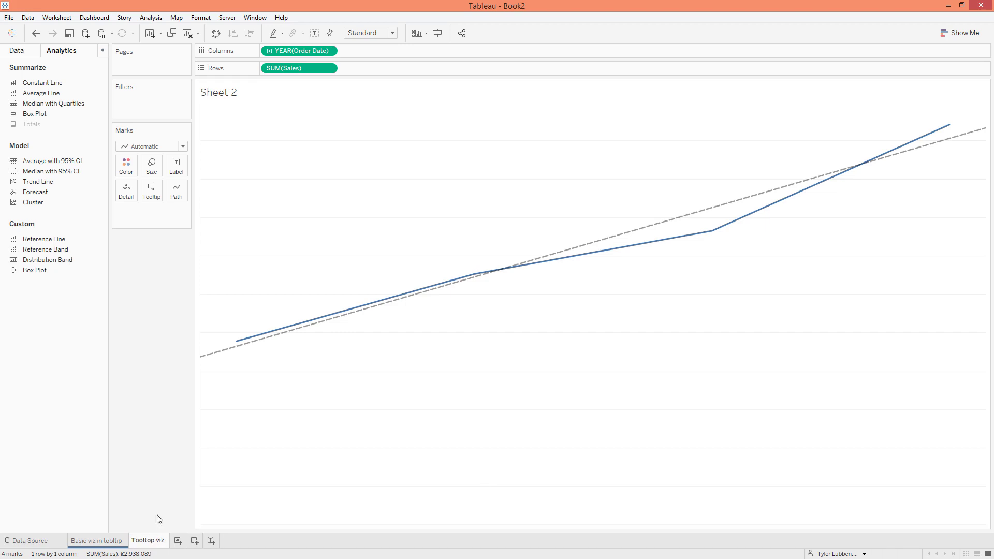
{"action": "right_click", "coordinate": [154, 545]}
{"action": "mouse_move", "coordinate": [186, 533]}
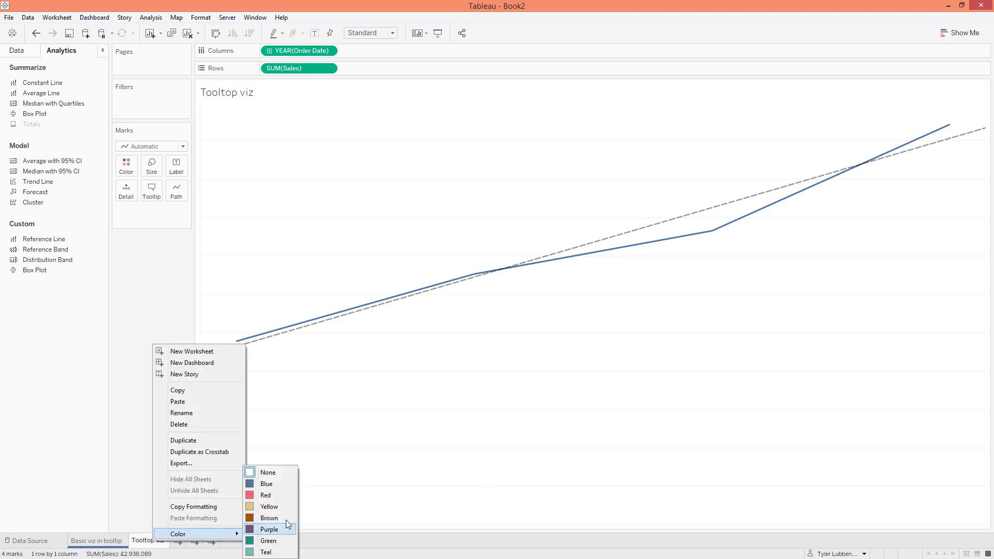
{"action": "left_click", "coordinate": [288, 526]}
Step: Insert the Tooltop viz sheet below the Sales line in the map sheet's tooltip, preview it and apply the change
{"action": "left_click", "coordinate": [104, 543]}
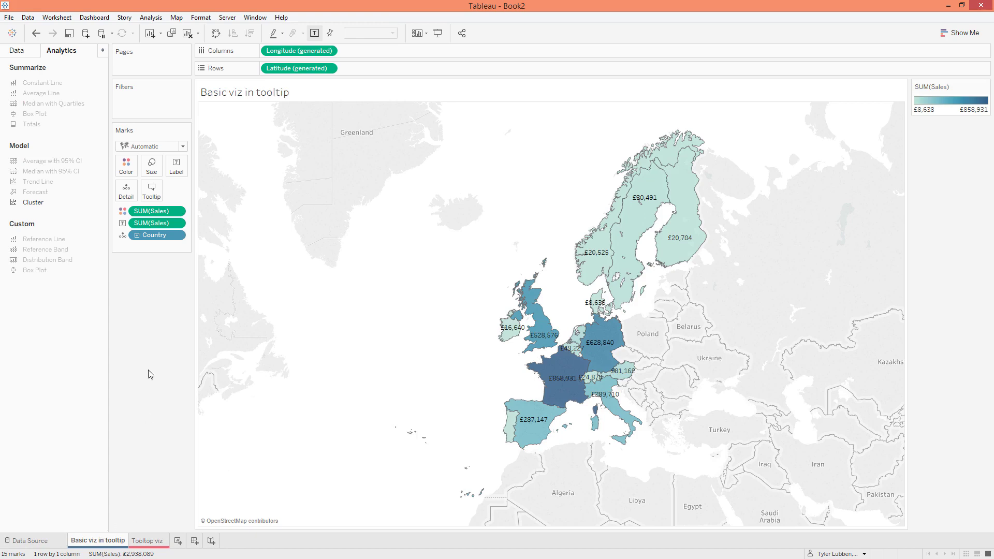
{"action": "left_click", "coordinate": [158, 195]}
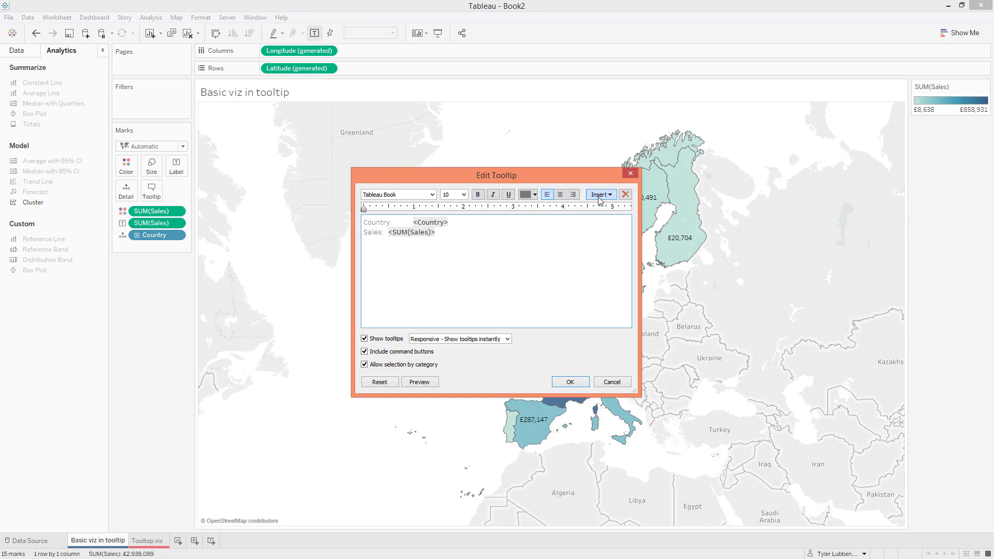
{"action": "left_click", "coordinate": [465, 235]}
{"action": "left_click", "coordinate": [602, 195]}
{"action": "mouse_move", "coordinate": [612, 209]}
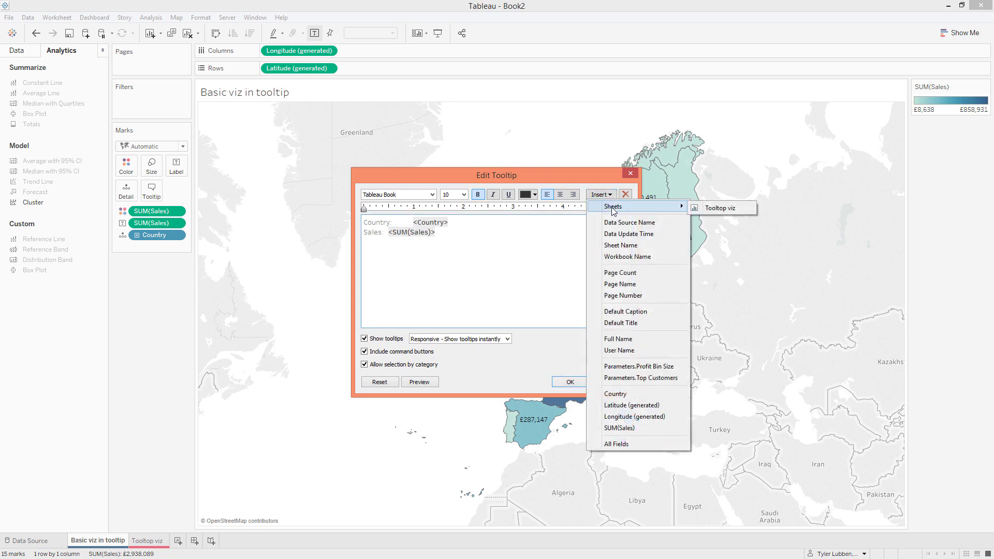
{"action": "left_click", "coordinate": [720, 209]}
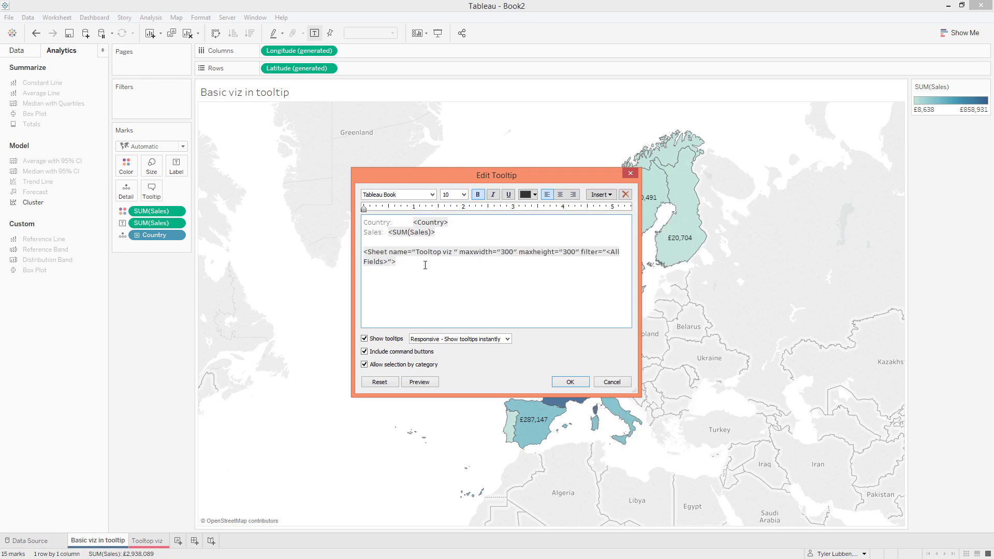
{"action": "left_click", "coordinate": [420, 382]}
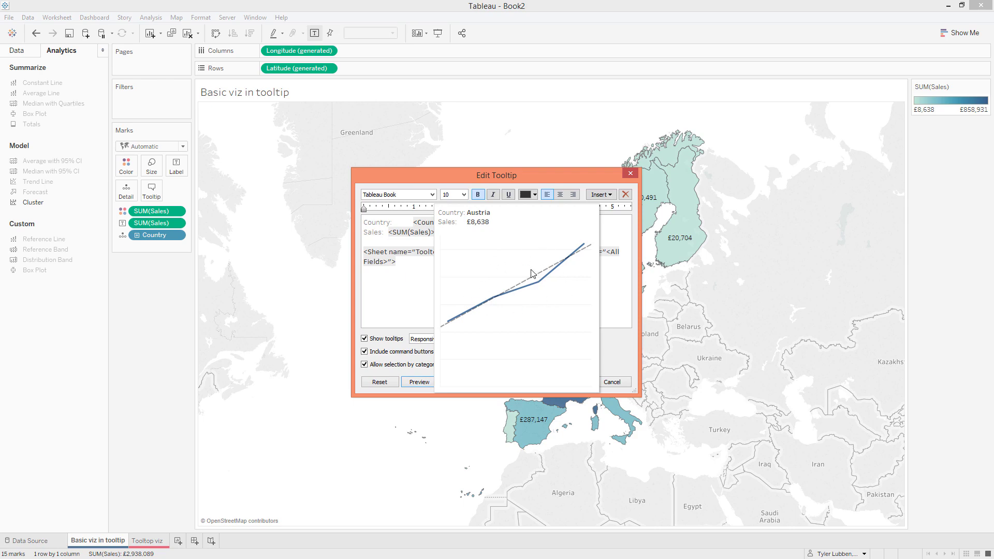
{"action": "left_click", "coordinate": [381, 290]}
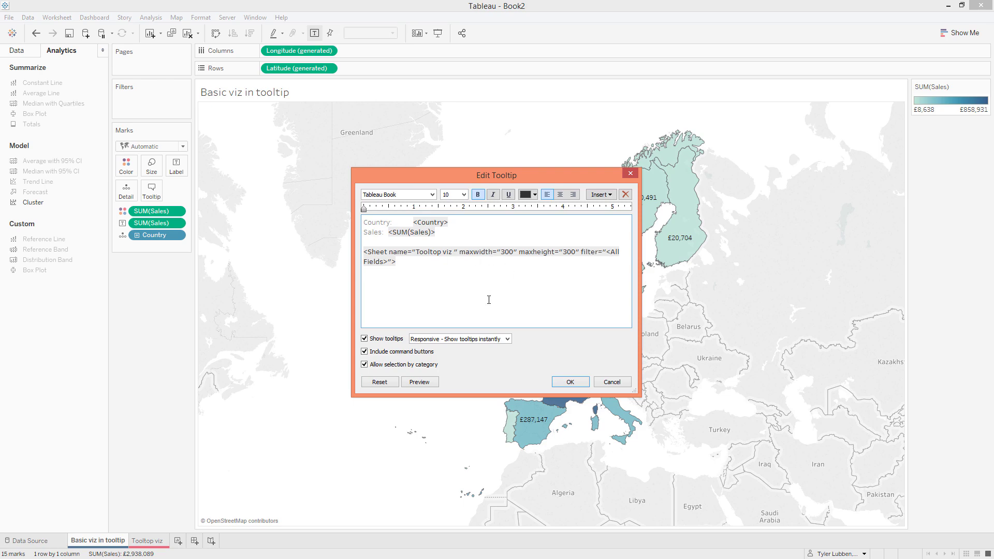
{"action": "left_click", "coordinate": [570, 383]}
Step: Correct the line chart sheet's name to "Tooltip viz"
{"action": "double_click", "coordinate": [152, 541]}
{"action": "key", "text": "Return"}
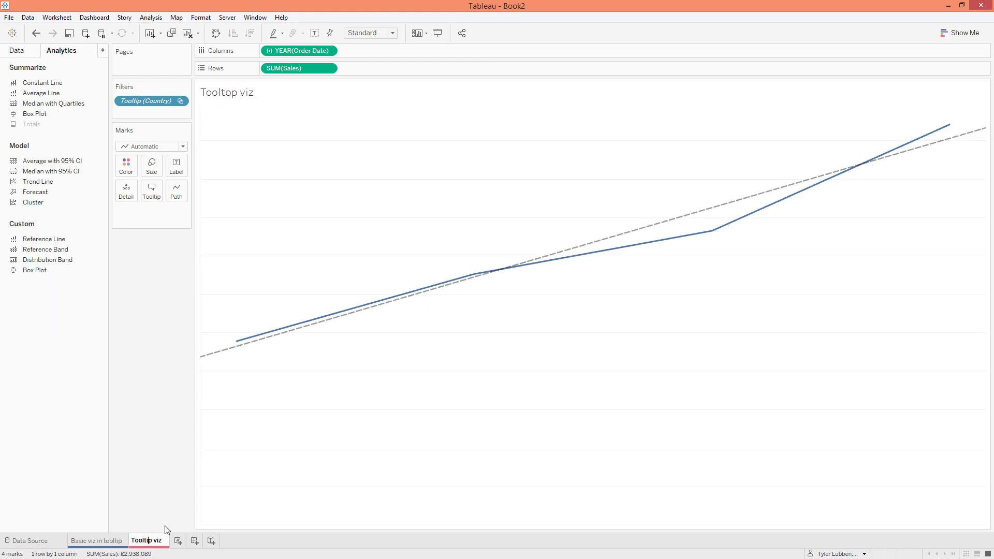
Step: Check the tooltip charts of Norway, Finland, Sweden, Germany and France on the Basic viz in tooltip map
{"action": "left_click", "coordinate": [128, 541]}
{"action": "mouse_move", "coordinate": [607, 246]}
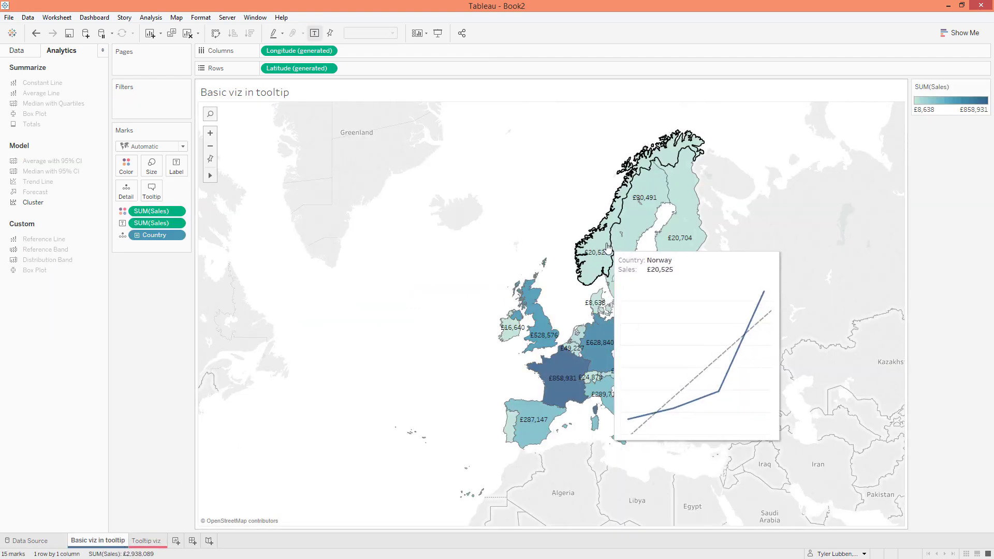
{"action": "mouse_move", "coordinate": [678, 224]}
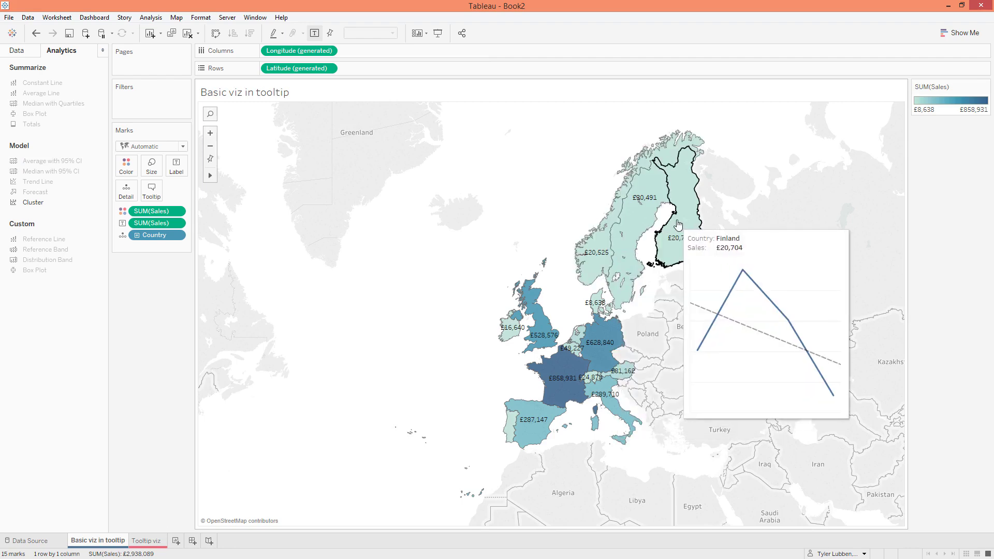
{"action": "mouse_move", "coordinate": [639, 239]}
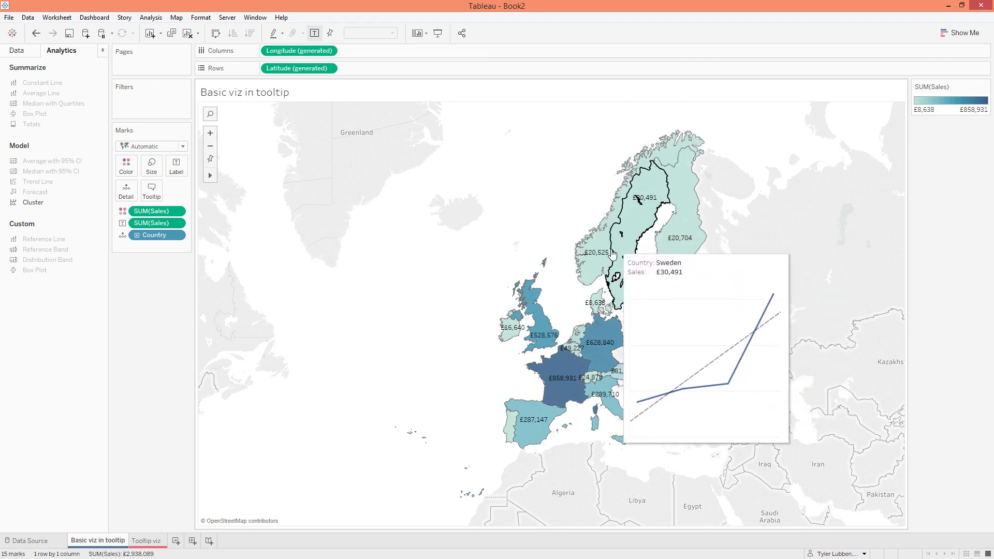
{"action": "mouse_move", "coordinate": [599, 355]}
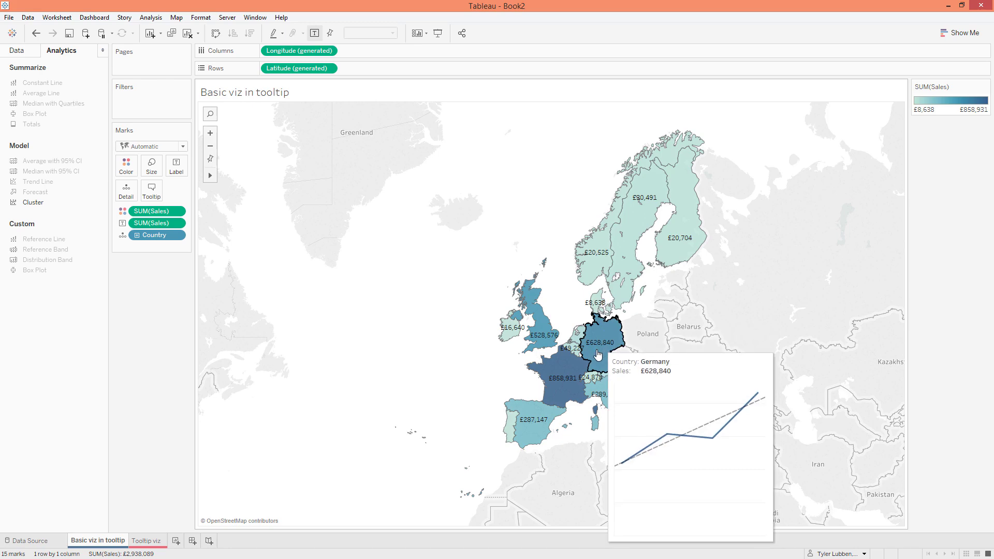
{"action": "mouse_move", "coordinate": [564, 359]}
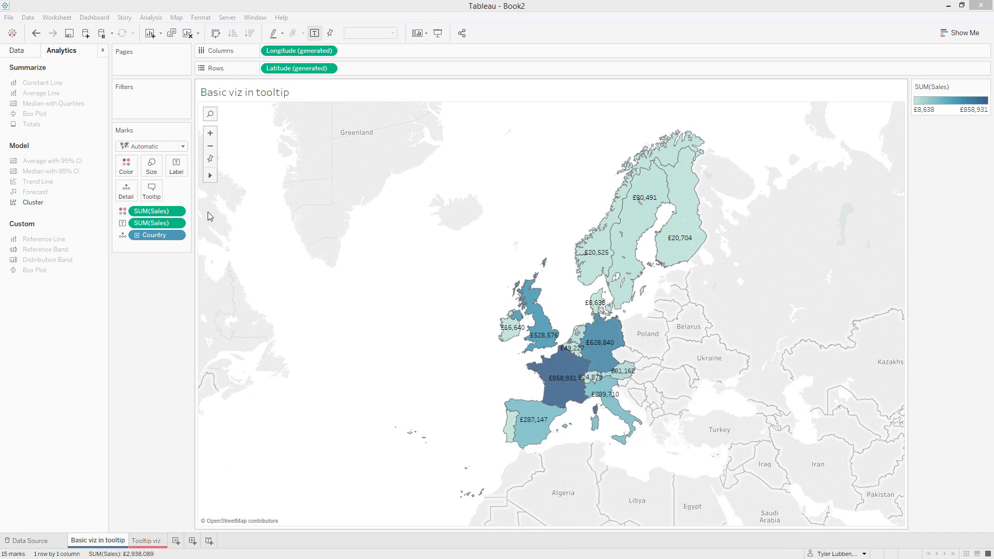
Step: Center the Country and Sales lines in the map's tooltip and delete the "Country:" label before the country field
{"action": "left_click", "coordinate": [151, 191]}
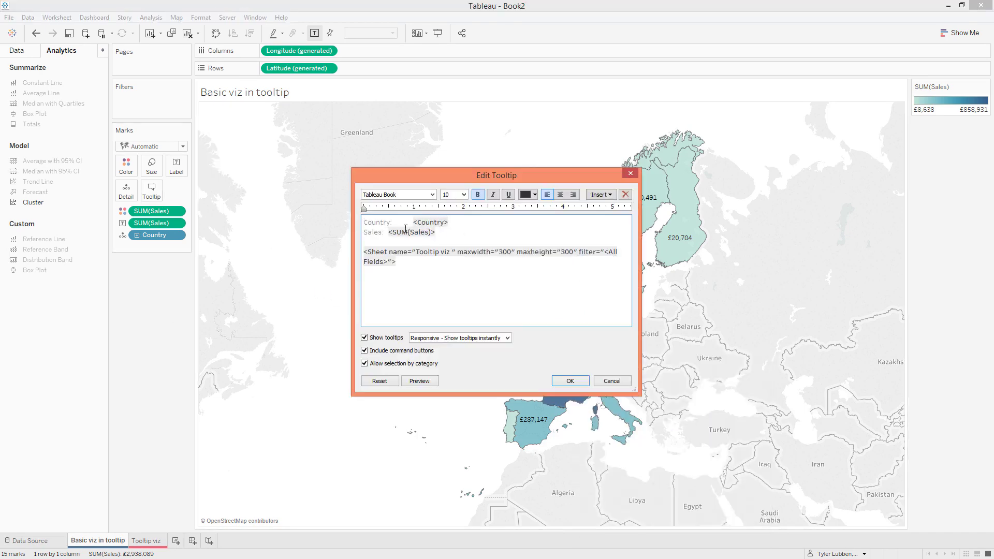
{"action": "left_click_drag", "start_coordinate": [364, 222], "coordinate": [436, 232]}
{"action": "left_click", "coordinate": [560, 195]}
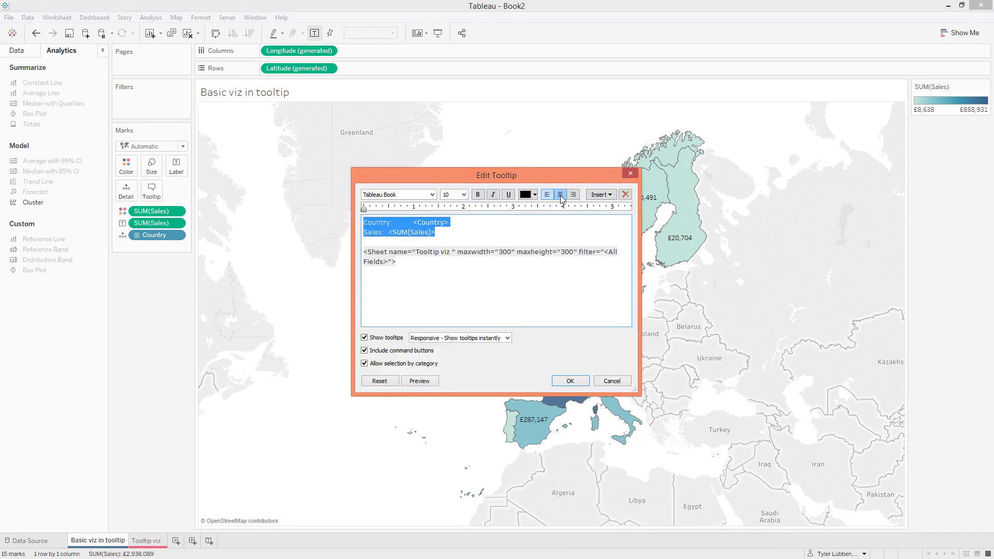
{"action": "left_click", "coordinate": [504, 222]}
{"action": "left_click_drag", "start_coordinate": [504, 222], "coordinate": [460, 221]}
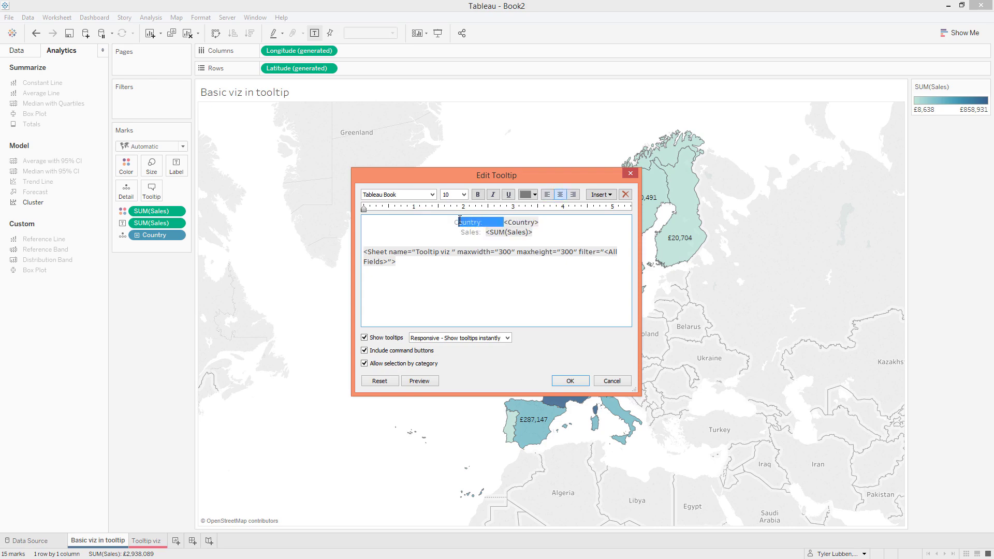
{"action": "key", "text": "BackSpace"}
{"action": "key", "text": "BackSpace"}
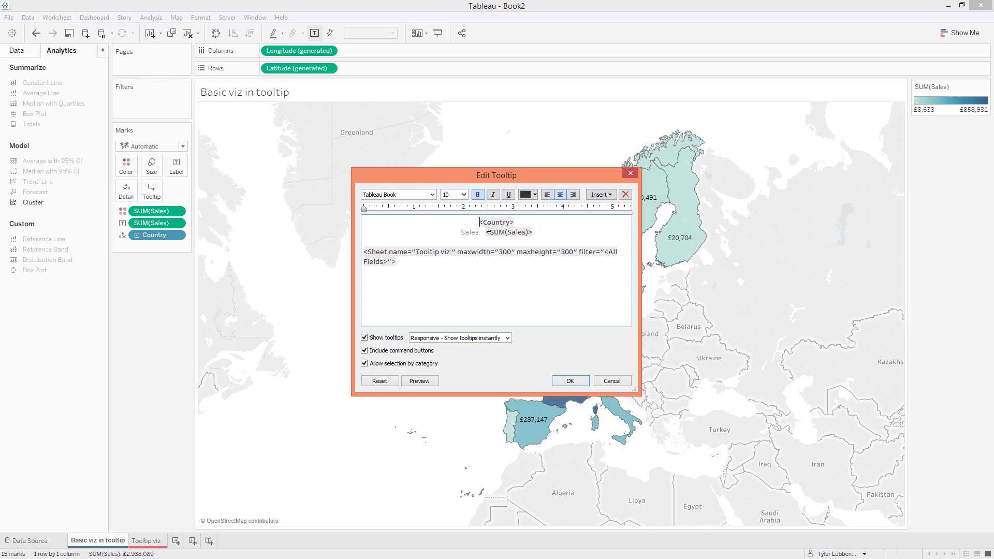
Step: Set the tooltip's Country and Sales lines to font size 18, apply the change and check Sweden's tooltip on the map
{"action": "left_click_drag", "start_coordinate": [479, 222], "coordinate": [535, 233]}
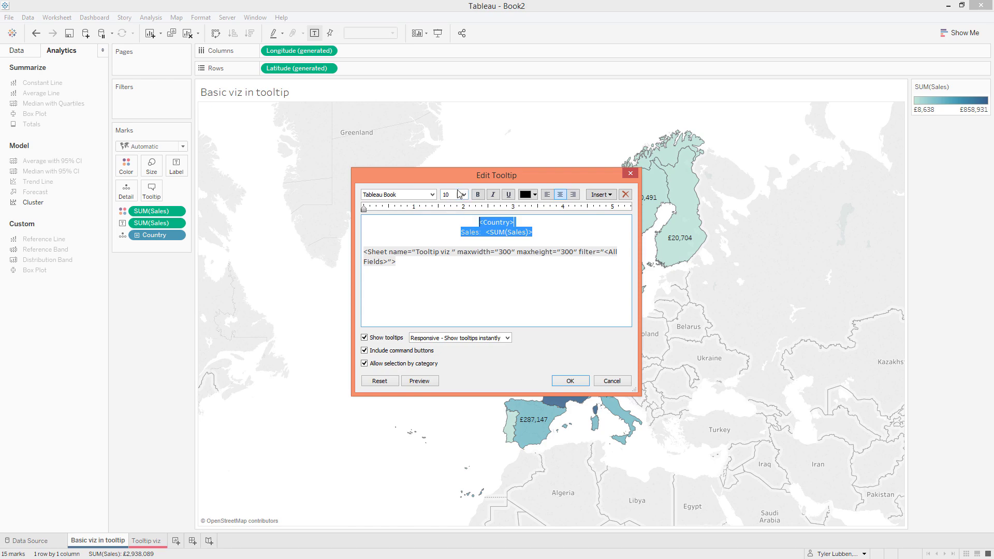
{"action": "left_click", "coordinate": [464, 195]}
{"action": "left_click", "coordinate": [455, 275]}
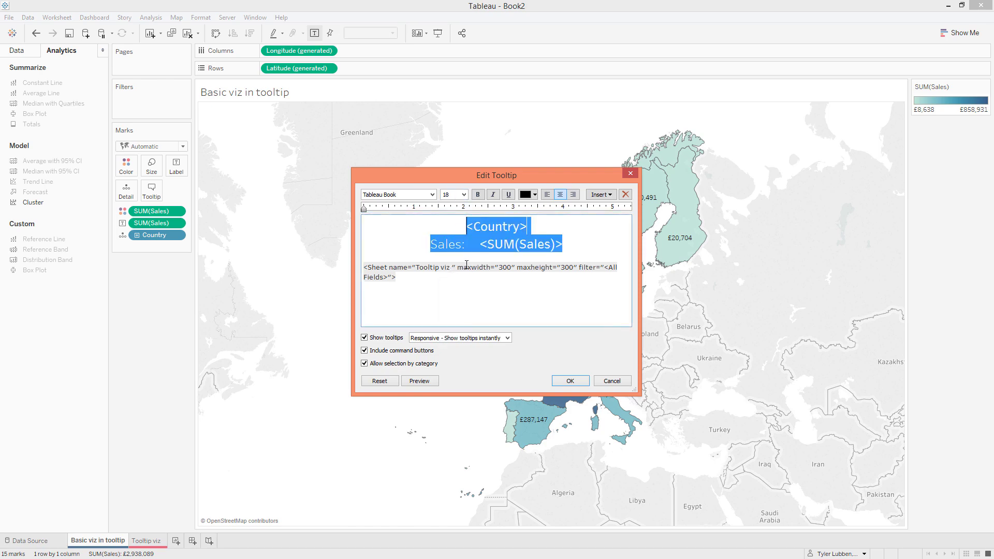
{"action": "left_click", "coordinate": [510, 245]}
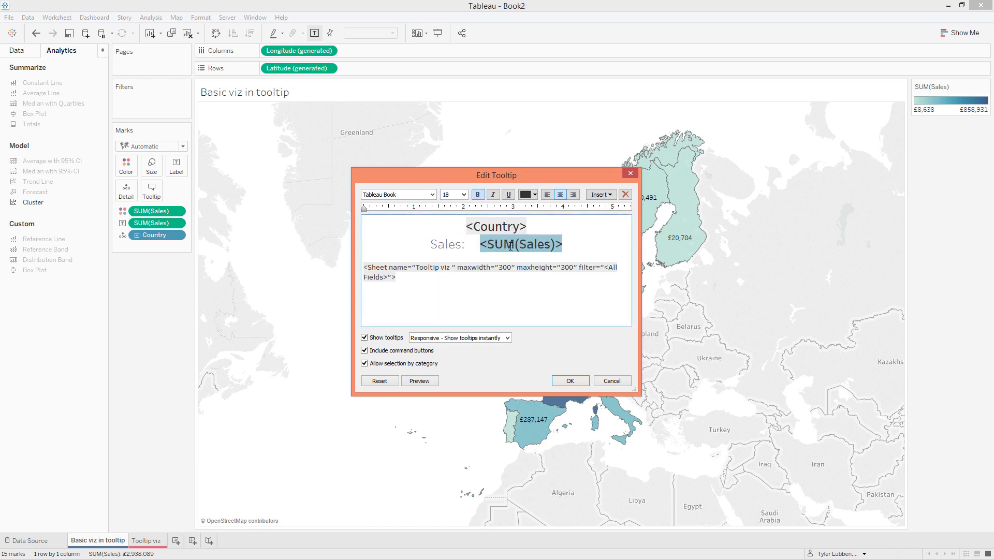
{"action": "left_click", "coordinate": [429, 383]}
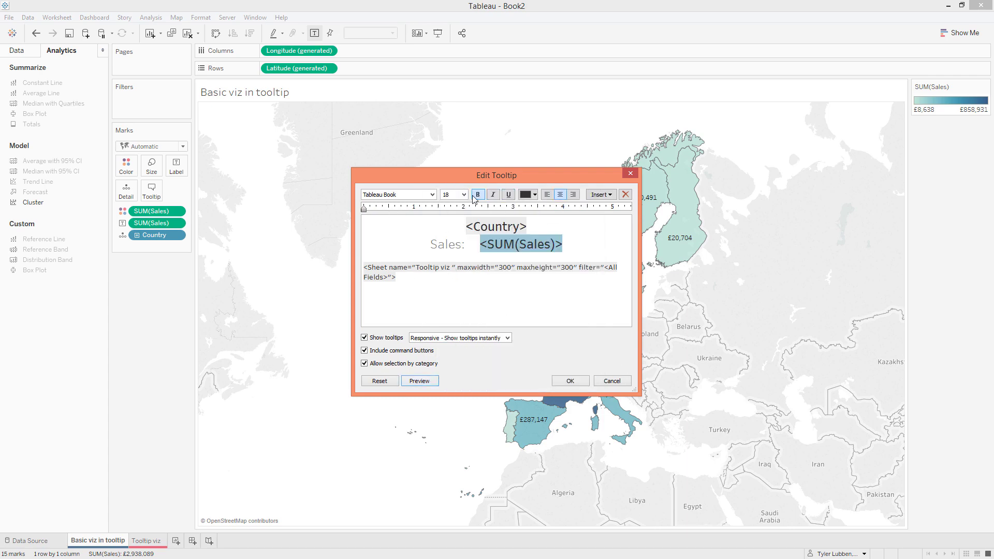
{"action": "left_click", "coordinate": [570, 382]}
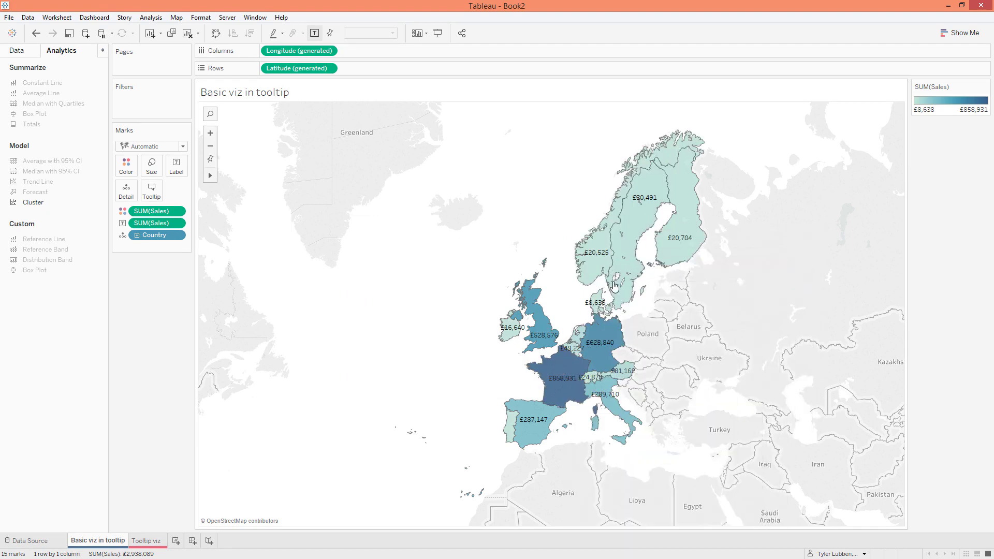
{"action": "mouse_move", "coordinate": [621, 313]}
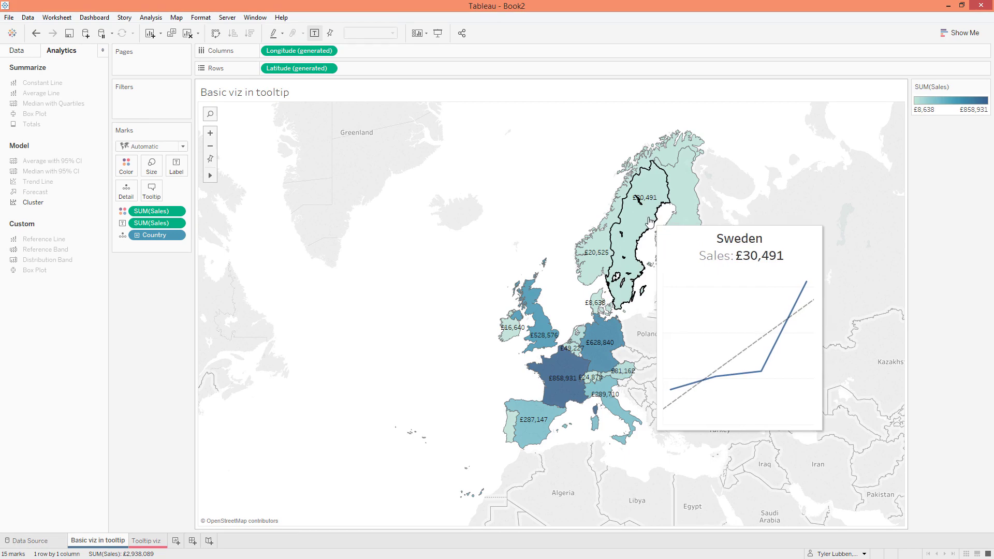
Step: Add a new worksheet named "2 charts stacked on top of each other"
{"action": "left_click", "coordinate": [175, 540]}
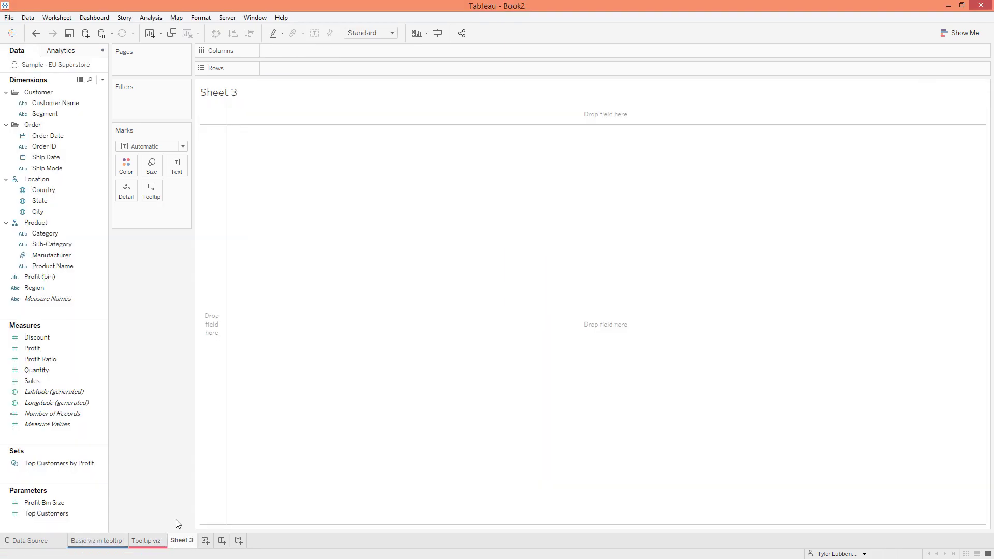
{"action": "double_click", "coordinate": [188, 541]}
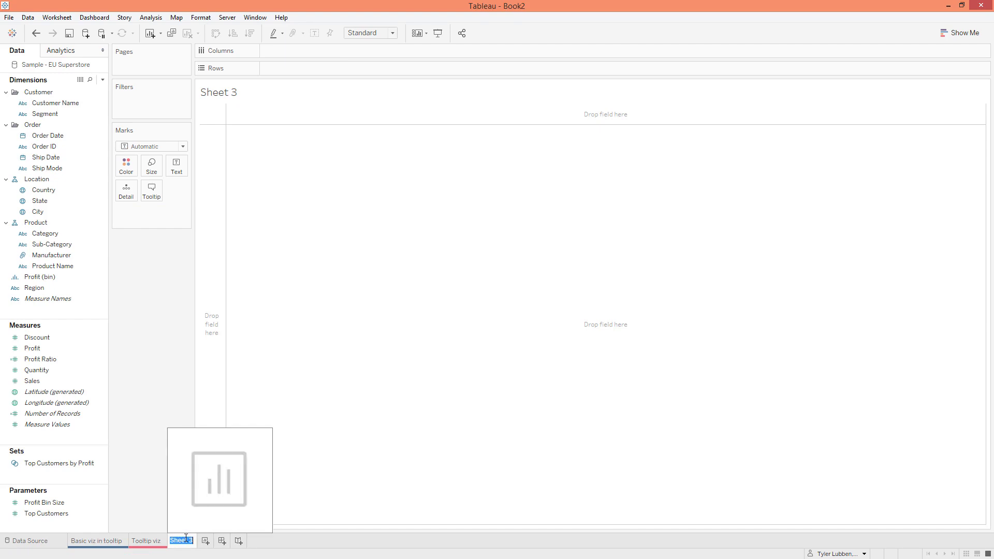
{"action": "type", "text": "2 charts "}
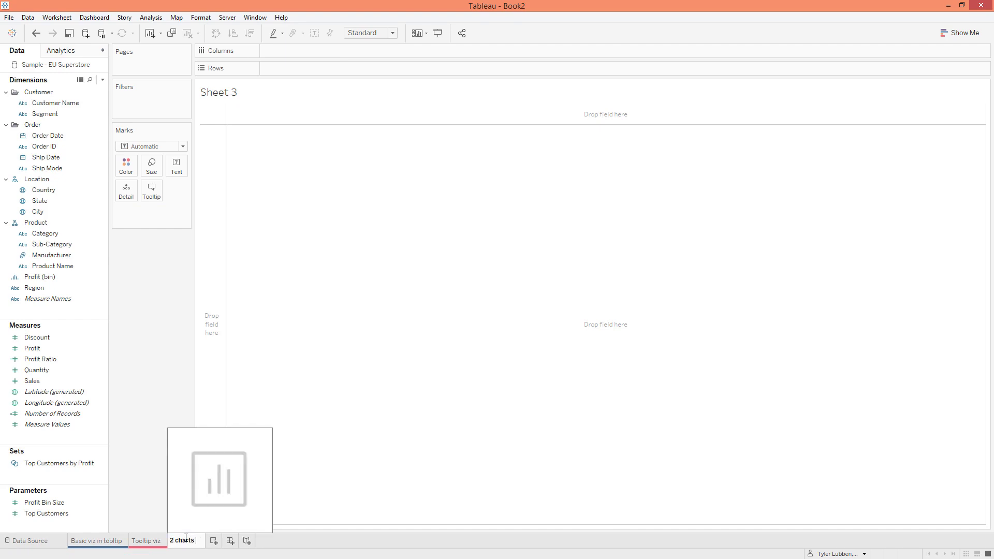
{"action": "type", "text": "stacked ont"}
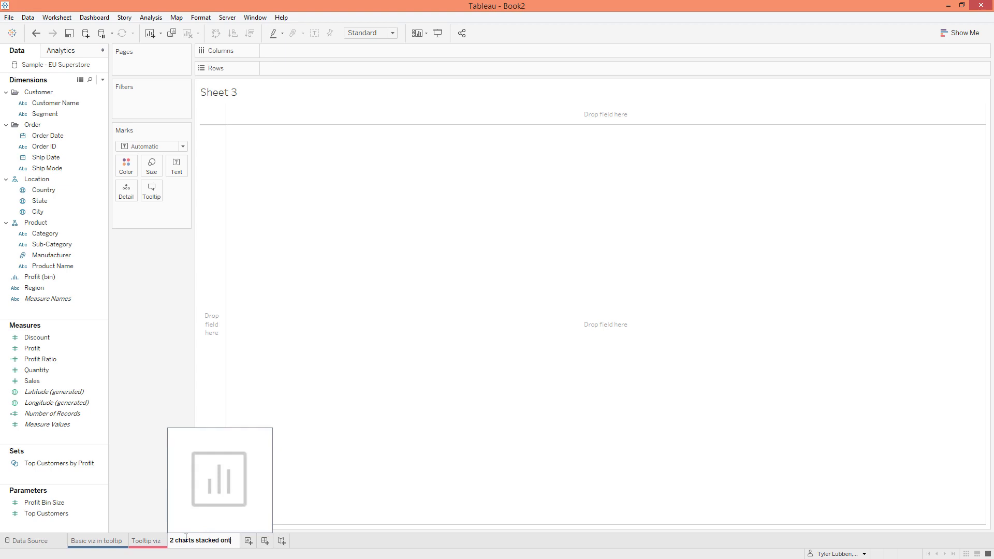
{"action": "key", "text": "BackSpace"}
{"action": "type", "text": "top of each other"}
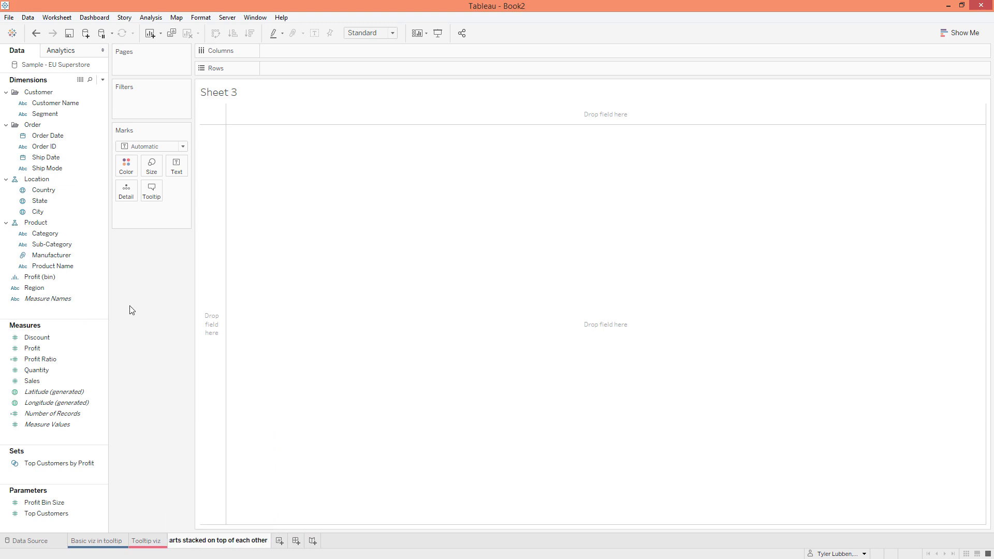
{"action": "key", "text": "Return"}
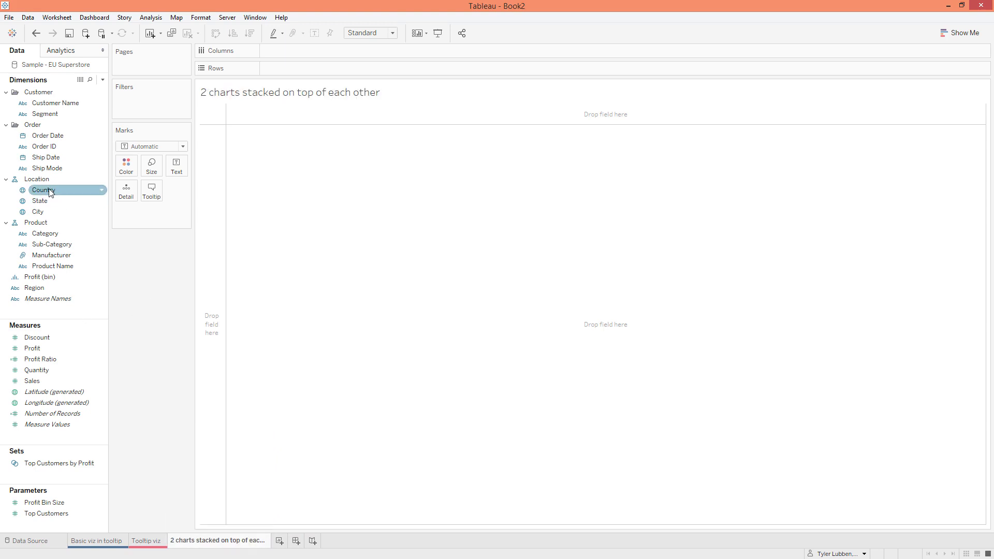
Step: Build a map by Country, colored and labeled by the sum of Sales
{"action": "double_click", "coordinate": [51, 190]}
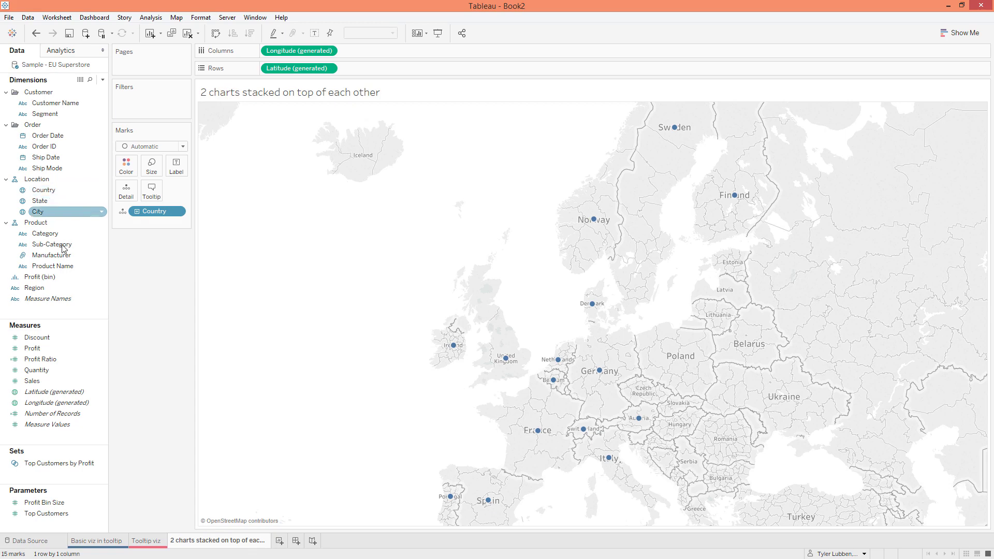
{"action": "mouse_move", "coordinate": [40, 382]}
{"action": "left_mouse_down"}
{"action": "mouse_move", "coordinate": [161, 166]}
{"action": "mouse_move", "coordinate": [127, 167]}
{"action": "left_mouse_up"}
{"action": "left_click_drag", "start_coordinate": [155, 211], "coordinate": [176, 166]}
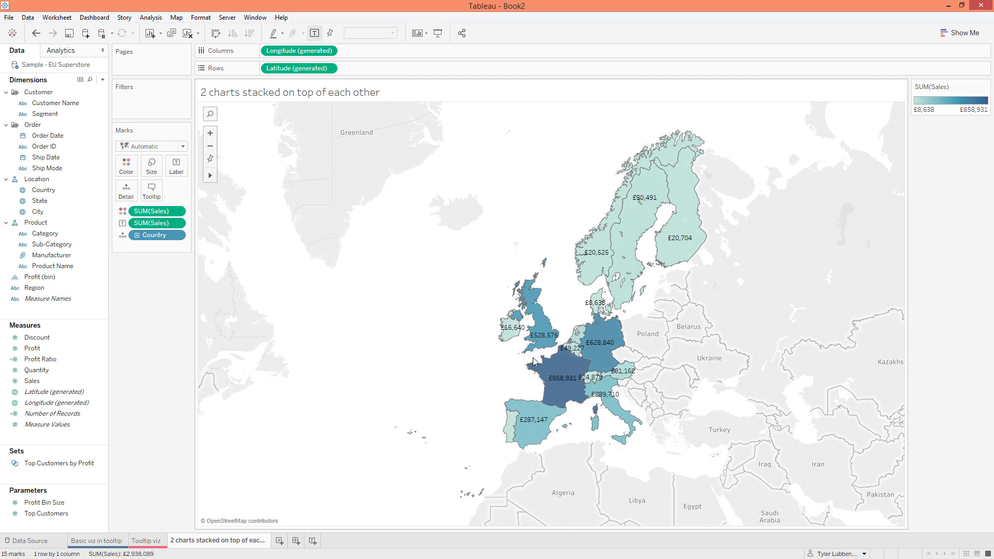
Step: On a new worksheet, build a text table of Sales with Category as rows and year of Order Date as columns
{"action": "left_click", "coordinate": [279, 541]}
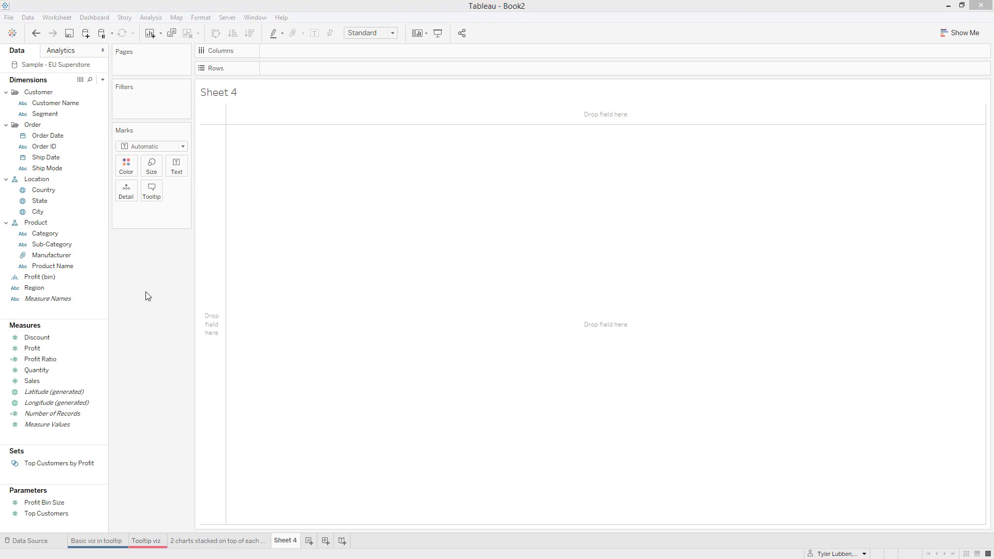
{"action": "left_click", "coordinate": [55, 170]}
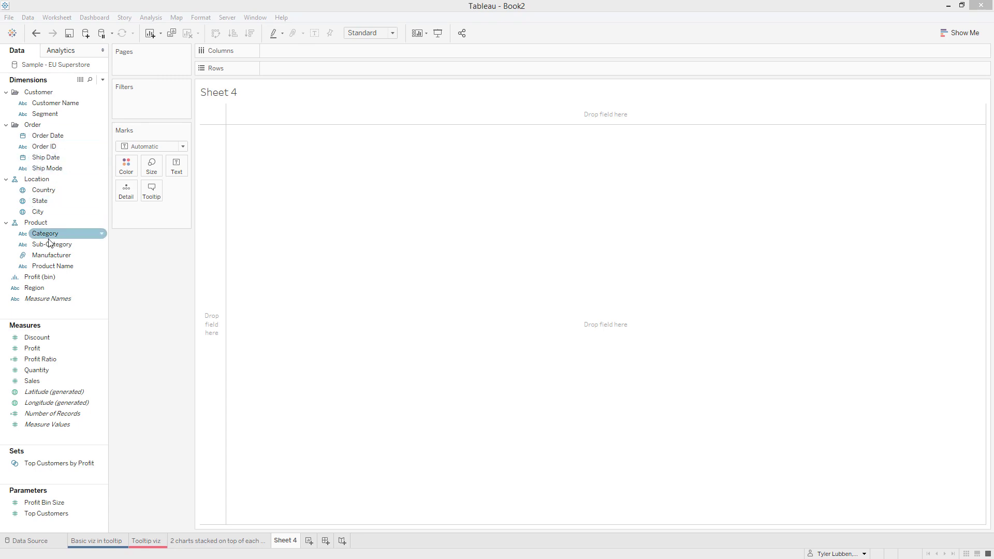
{"action": "left_click_drag", "start_coordinate": [49, 240], "coordinate": [282, 69]}
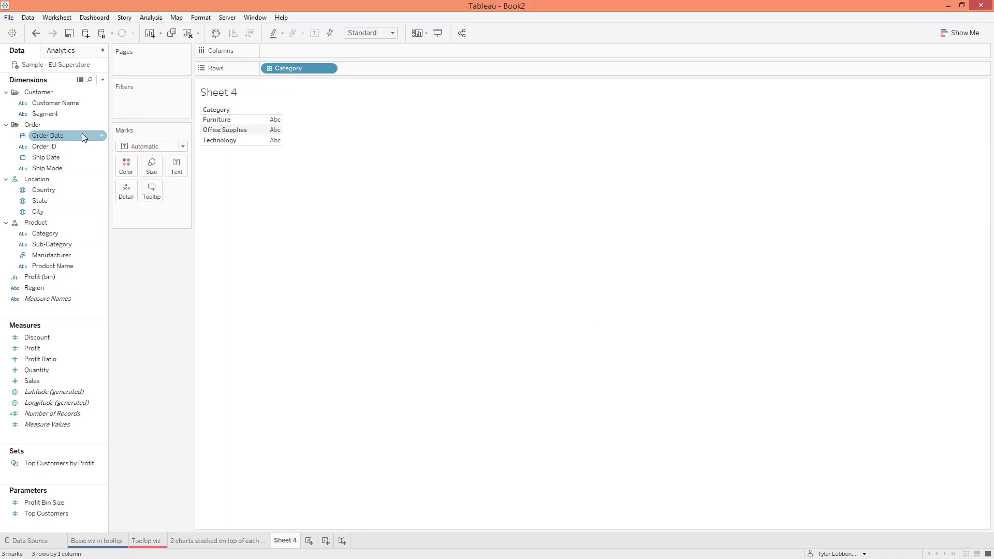
{"action": "left_click_drag", "start_coordinate": [81, 136], "coordinate": [293, 55]}
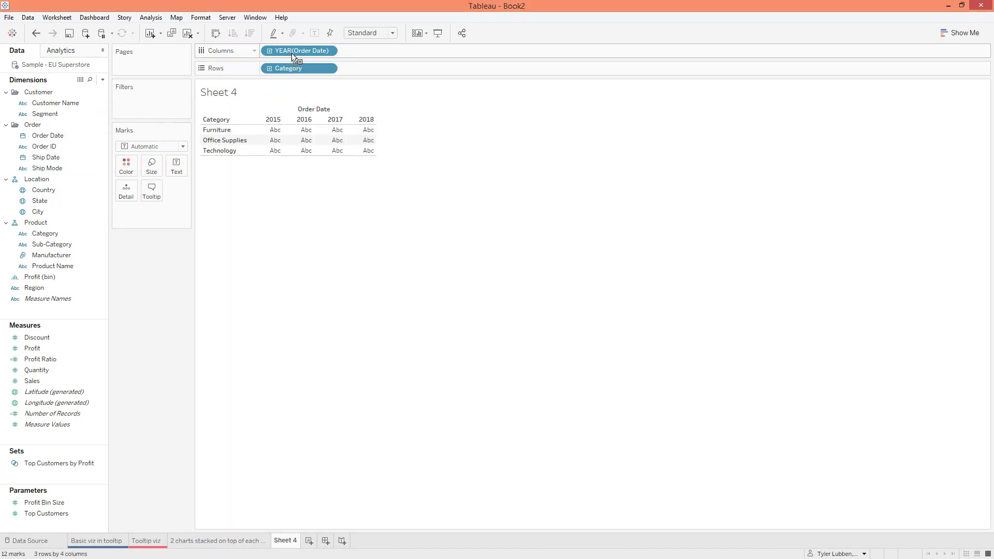
{"action": "left_click_drag", "start_coordinate": [41, 381], "coordinate": [315, 136]}
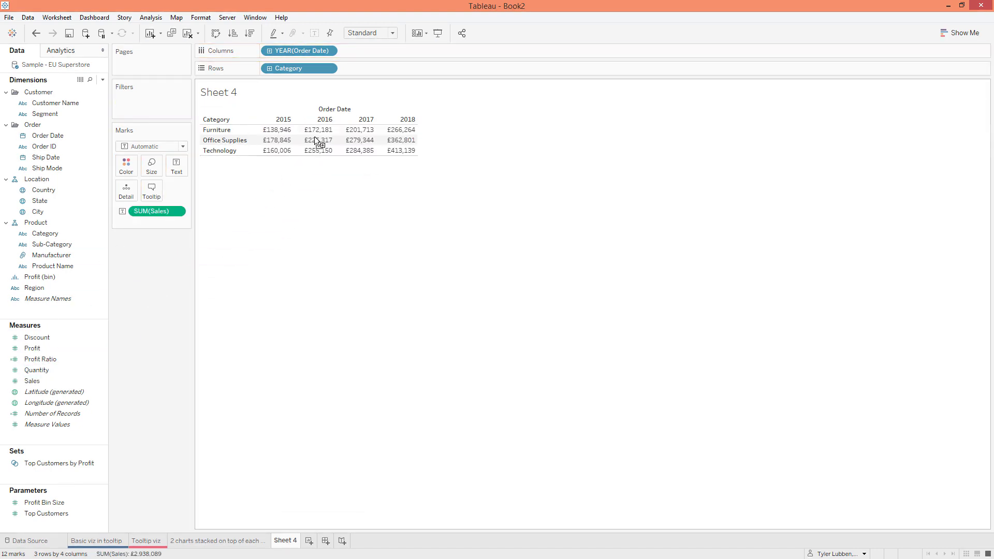
Step: Convert the Sales by Category and year table into a highlight table
{"action": "left_click", "coordinate": [963, 33]}
{"action": "left_click", "coordinate": [970, 62]}
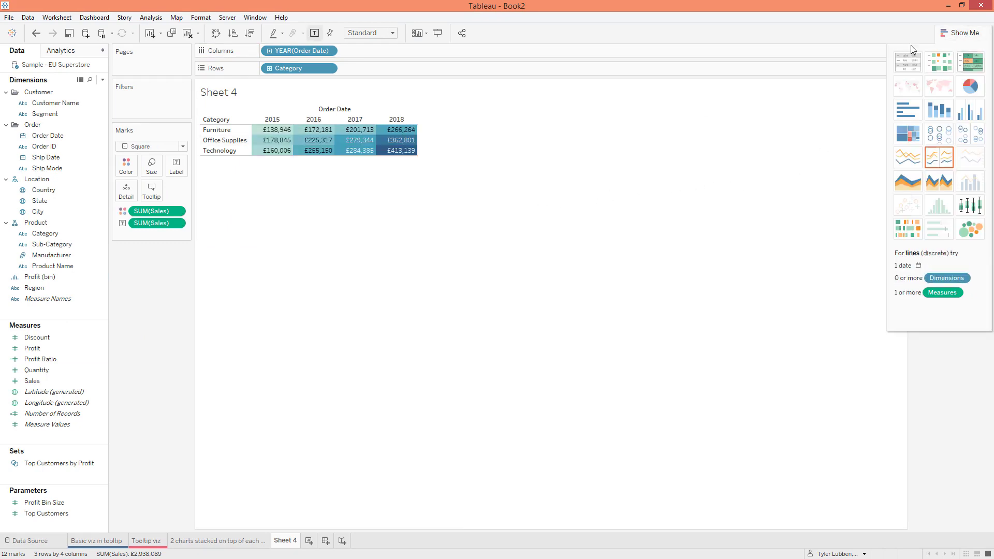
{"action": "left_click", "coordinate": [950, 34]}
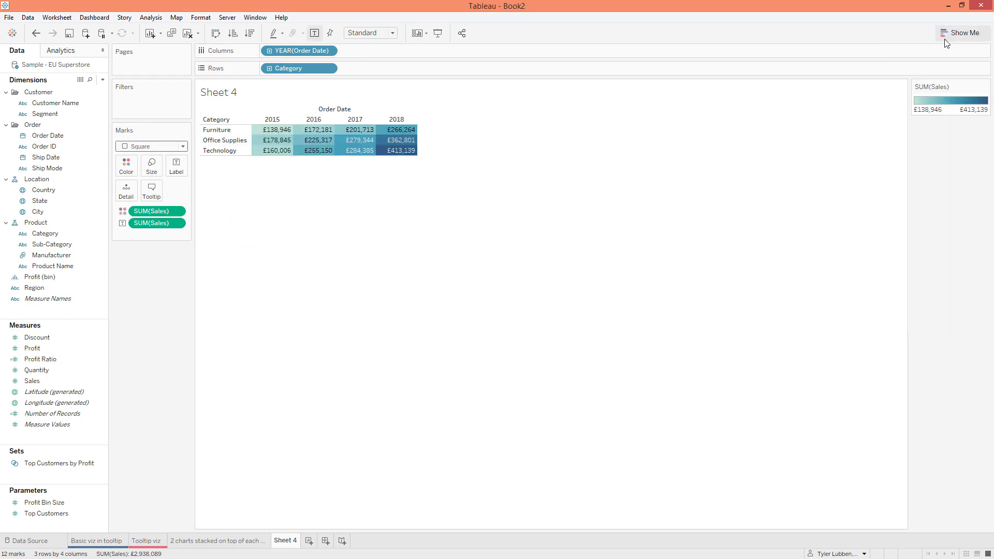
Step: Rename the highlight table's worksheet as "Viz in tooltip 2_1"
{"action": "double_click", "coordinate": [285, 541]}
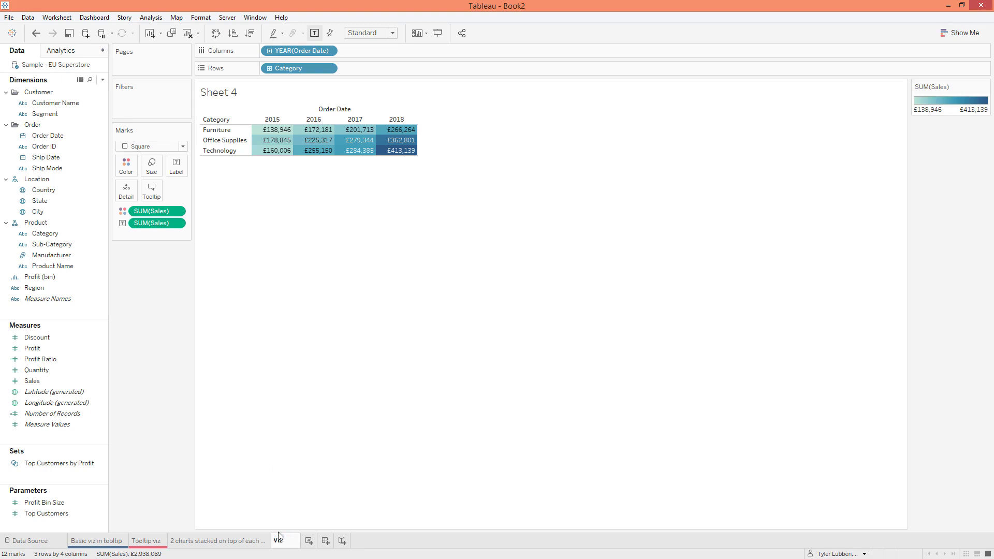
{"action": "type", "text": "Viz in tooltip 2"}
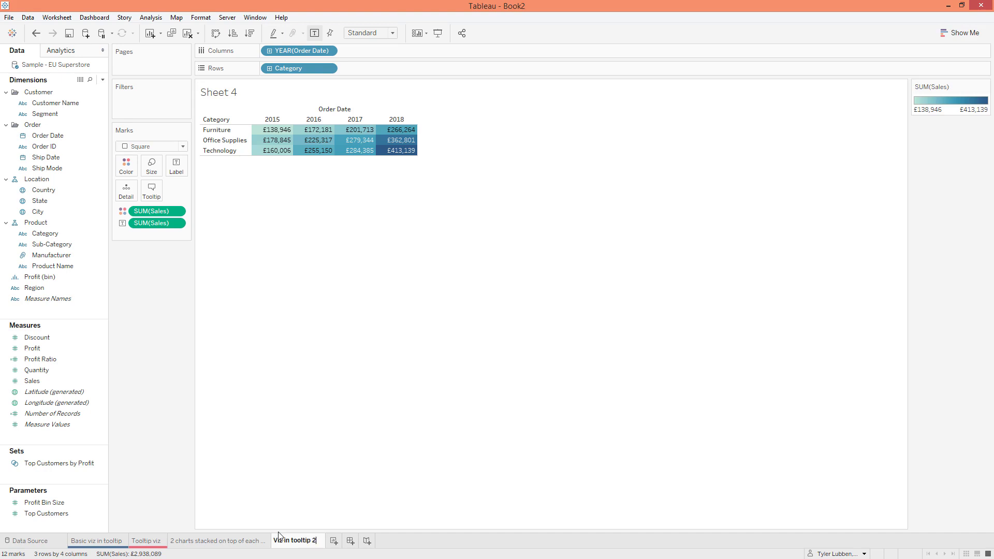
{"action": "type", "text": "_1"}
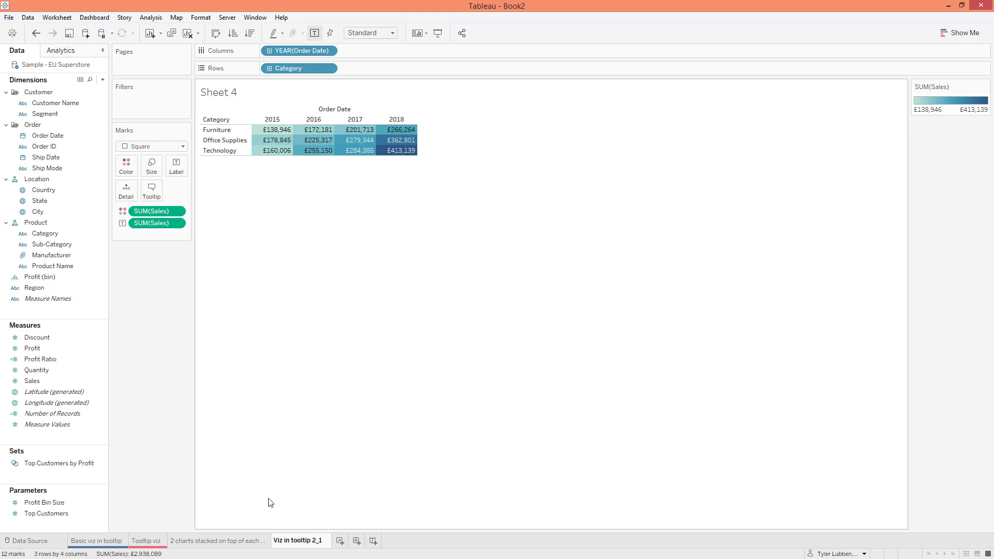
{"action": "left_click", "coordinate": [225, 351]}
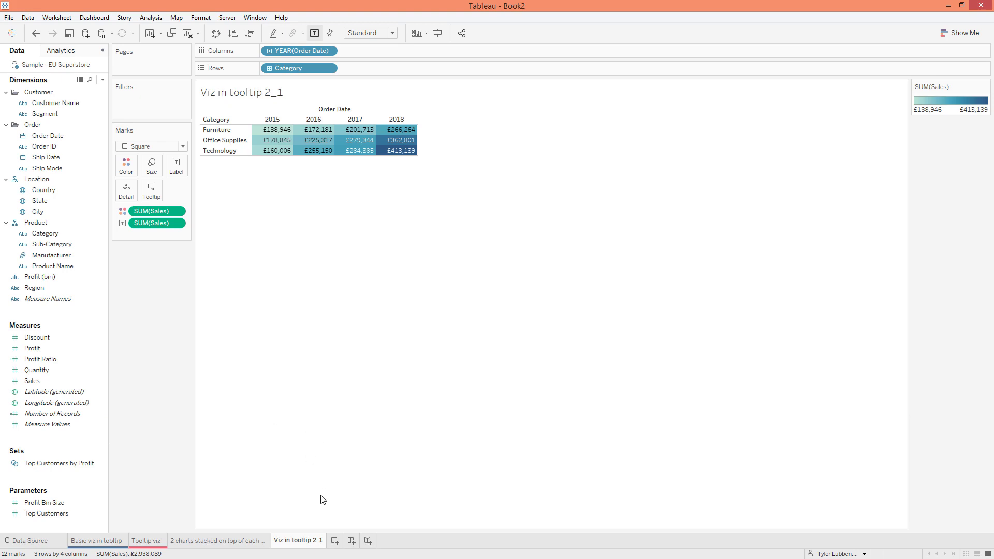
Step: Color the "2 charts stacked on top of each other" sheet tab blue and the "Viz in tooltip 2_1" tab red
{"action": "left_click", "coordinate": [257, 545]}
{"action": "right_click", "coordinate": [257, 548]}
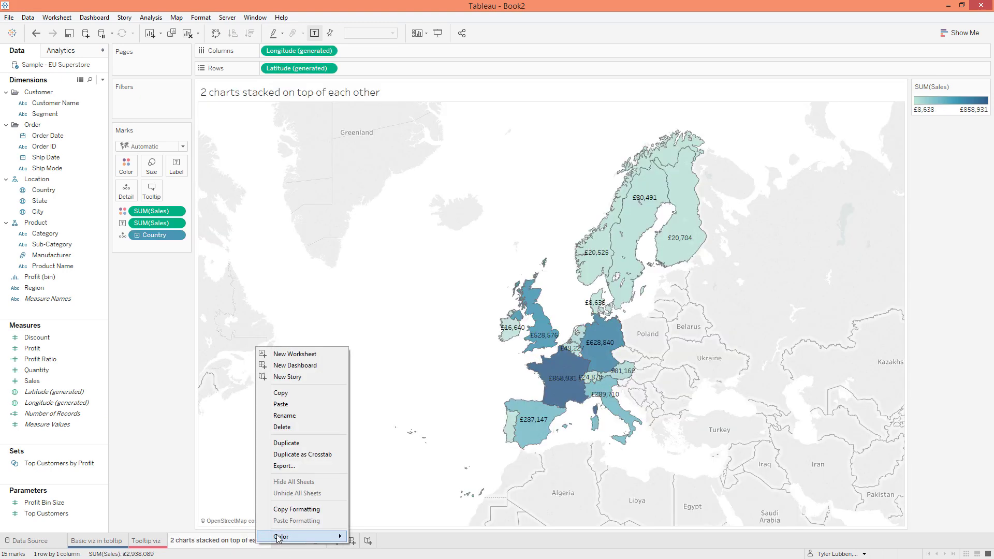
{"action": "mouse_move", "coordinate": [280, 540]}
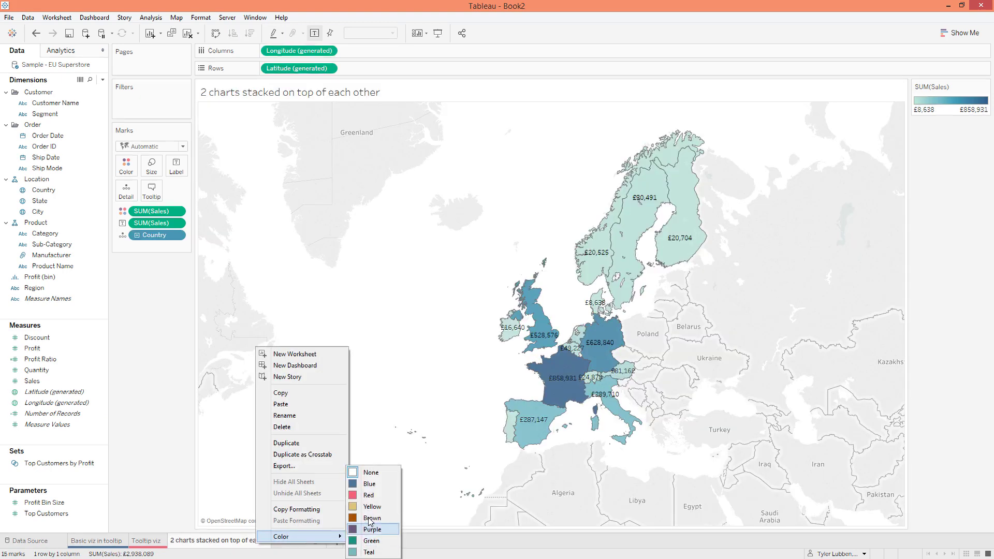
{"action": "left_click", "coordinate": [369, 483]}
{"action": "left_click", "coordinate": [293, 541]}
{"action": "right_click", "coordinate": [294, 545]}
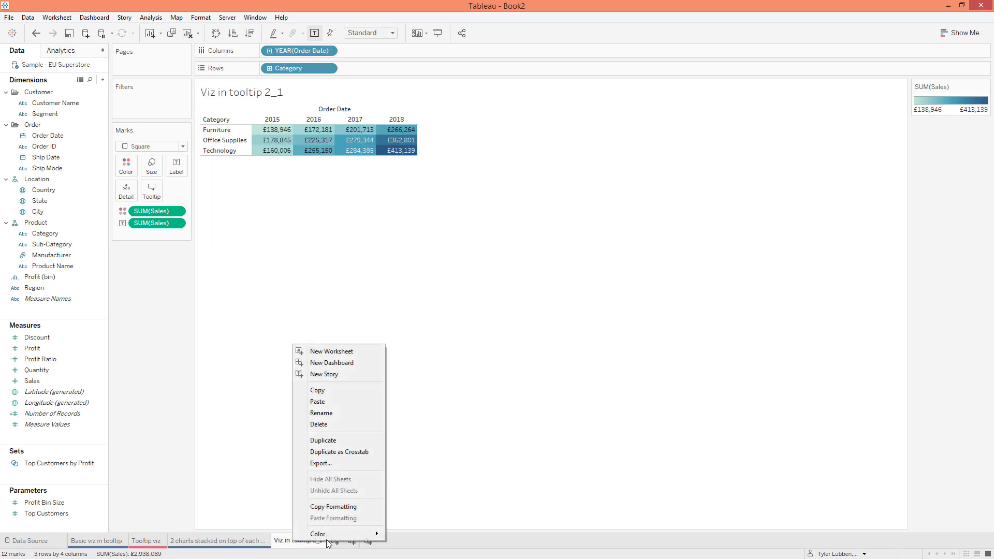
{"action": "mouse_move", "coordinate": [358, 534]}
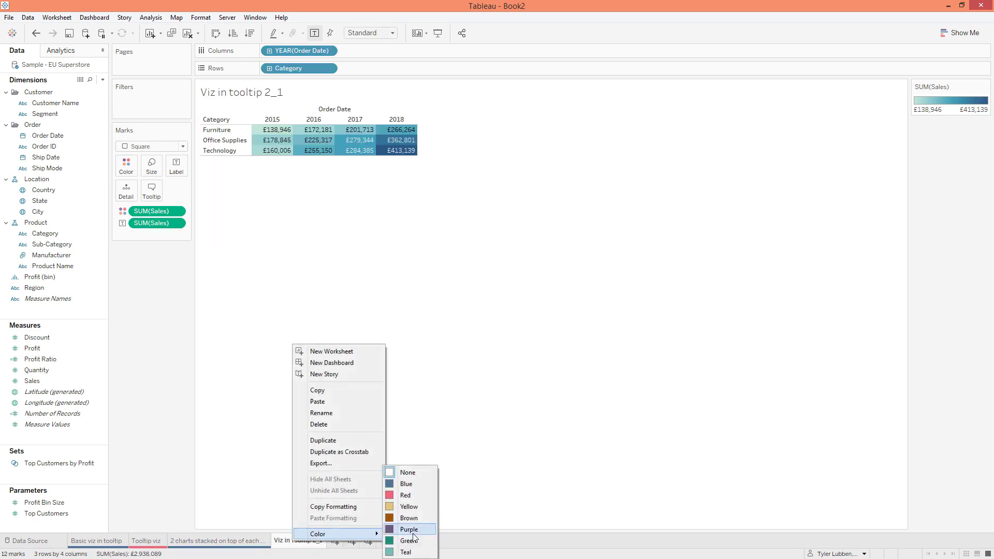
{"action": "left_click", "coordinate": [406, 496]}
Step: Add a new worksheet, color its tab red and name it "Viz in tooltip 2_2"
{"action": "left_click", "coordinate": [335, 542]}
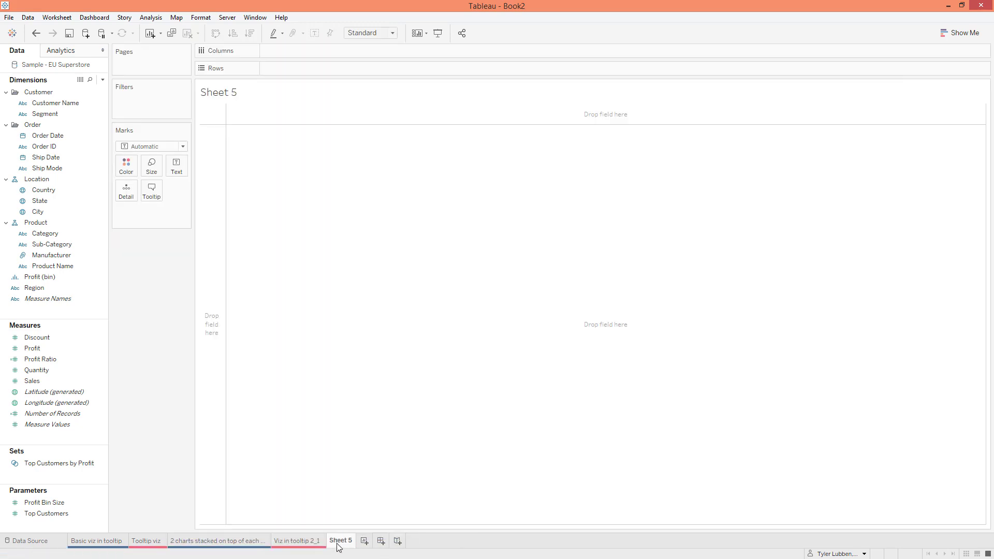
{"action": "right_click", "coordinate": [336, 542]}
{"action": "mouse_move", "coordinate": [363, 536]}
{"action": "left_click", "coordinate": [455, 499]}
{"action": "double_click", "coordinate": [341, 542]}
{"action": "type", "text": "Viz in tooltip "}
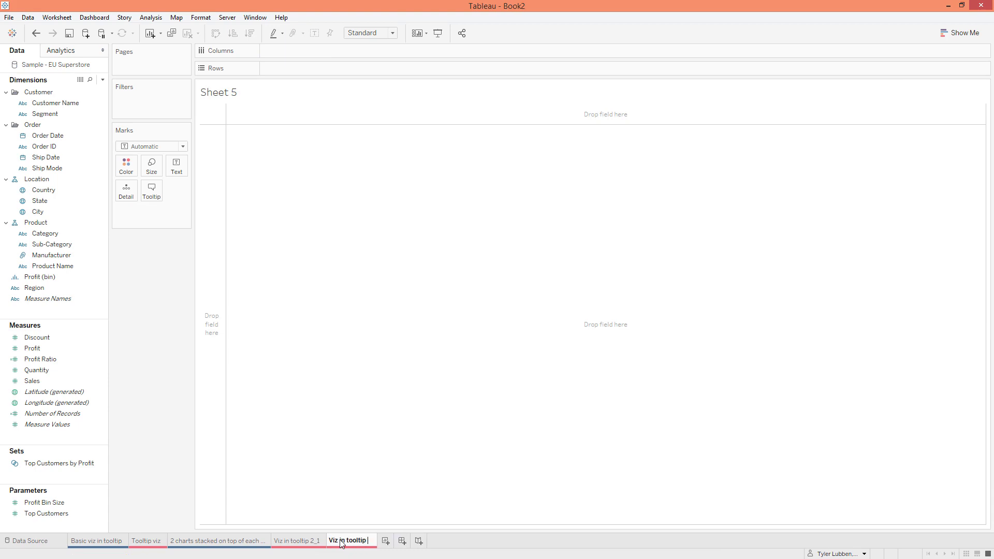
{"action": "type", "text": "2_2"}
{"action": "key", "text": "Return"}
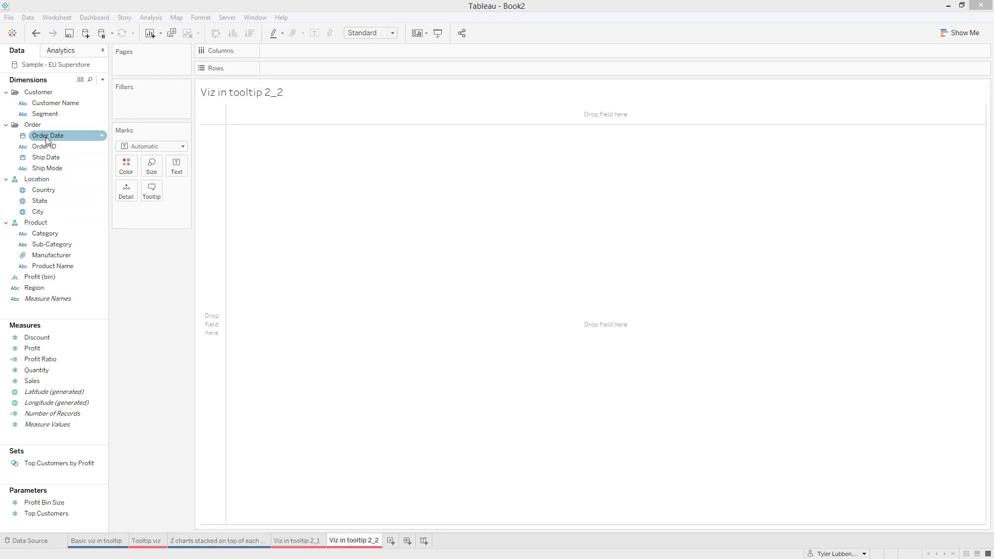
Step: Build a continuous area chart of the sum of Sales by year of Order Date
{"action": "left_click_drag", "start_coordinate": [45, 137], "coordinate": [275, 47]}
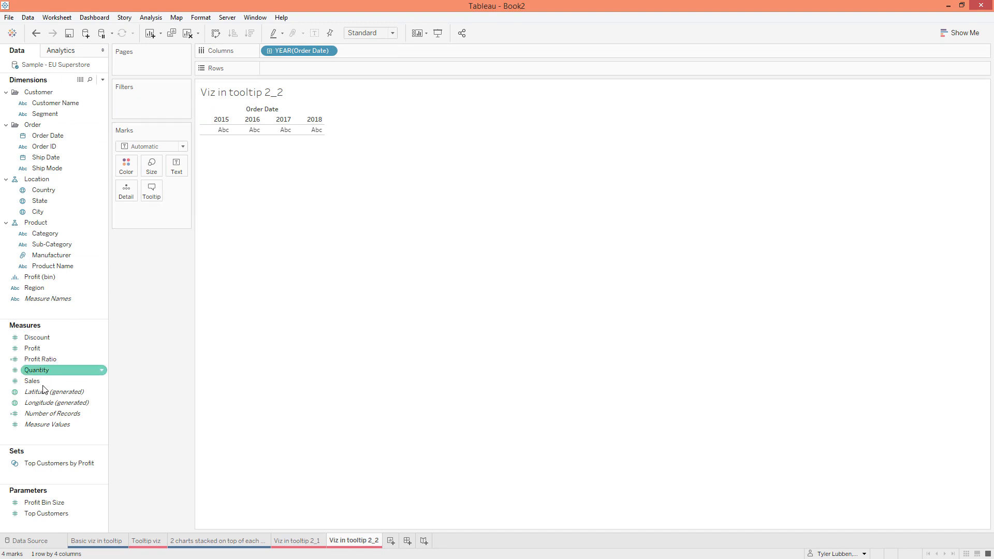
{"action": "left_click_drag", "start_coordinate": [32, 381], "coordinate": [259, 128]}
{"action": "left_click", "coordinate": [961, 32]}
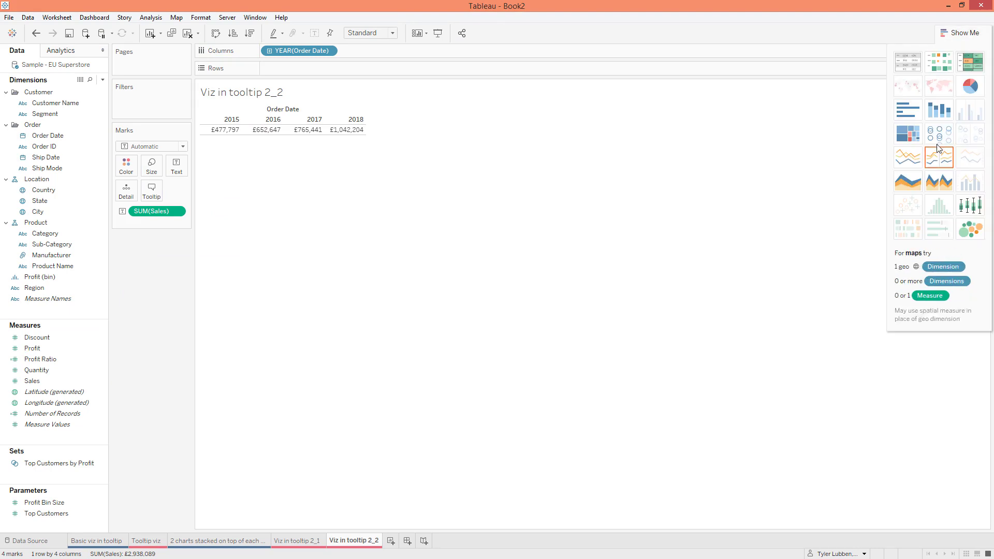
{"action": "left_click", "coordinate": [913, 184]}
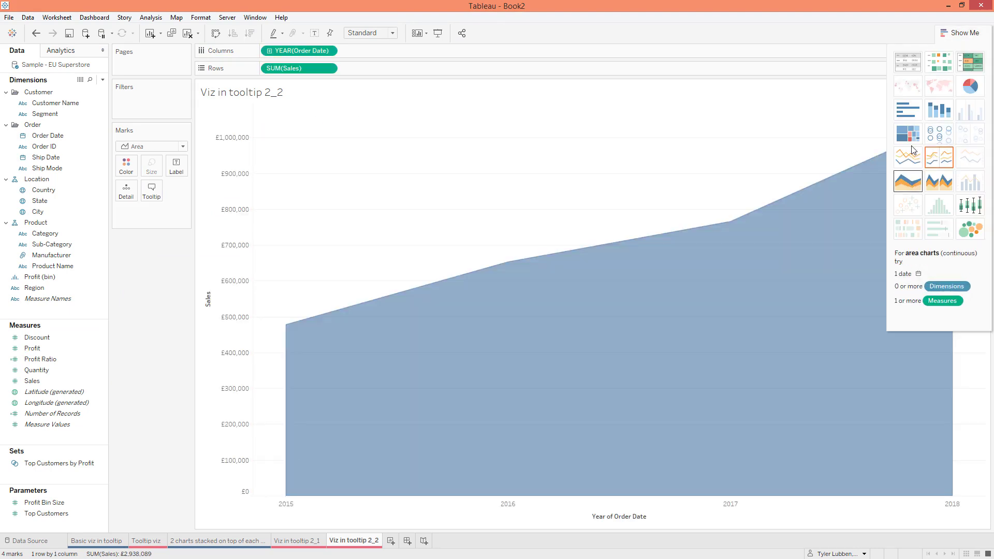
{"action": "left_click", "coordinate": [956, 34]}
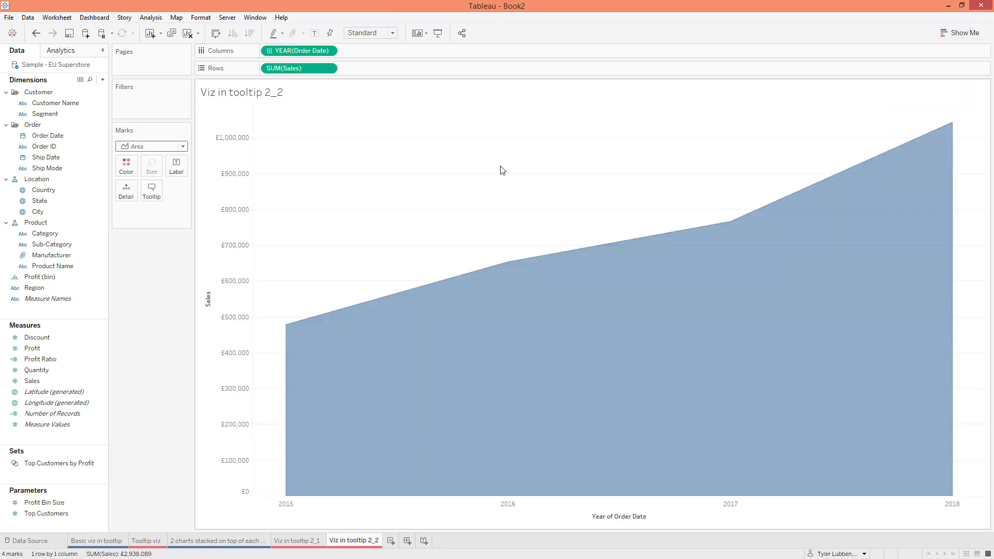
Step: Break the area chart down by Category using color
{"action": "left_click", "coordinate": [47, 179]}
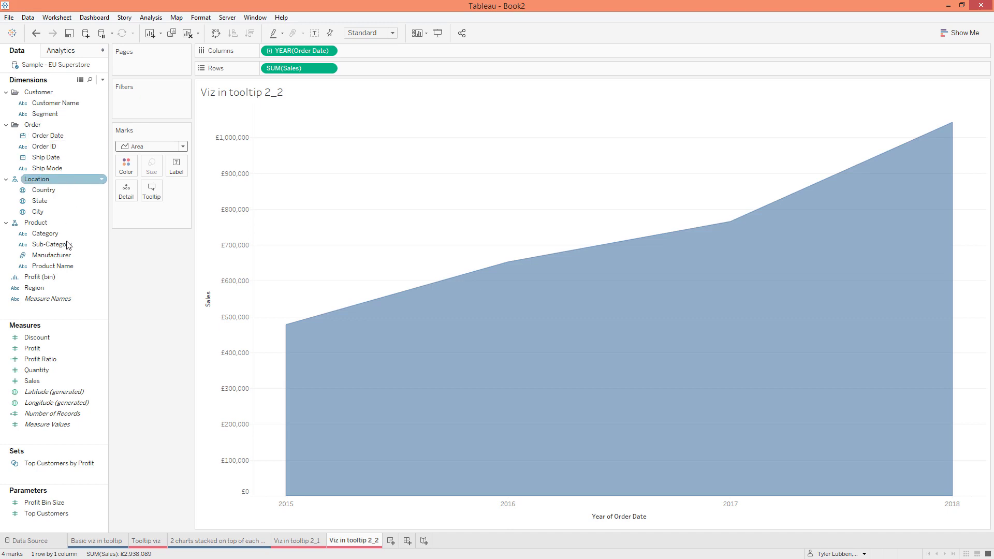
{"action": "left_click_drag", "start_coordinate": [68, 245], "coordinate": [115, 196]}
{"action": "left_click_drag", "start_coordinate": [130, 176], "coordinate": [130, 179]}
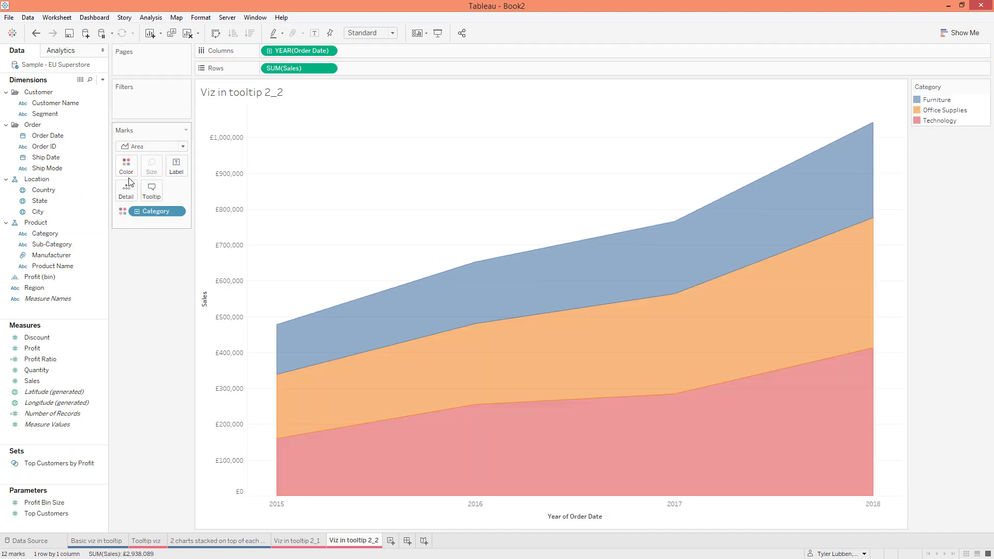
Step: Assign the Blue-Teal color palette to the product categories in the area chart
{"action": "left_click", "coordinate": [126, 166]}
{"action": "left_click", "coordinate": [162, 199]}
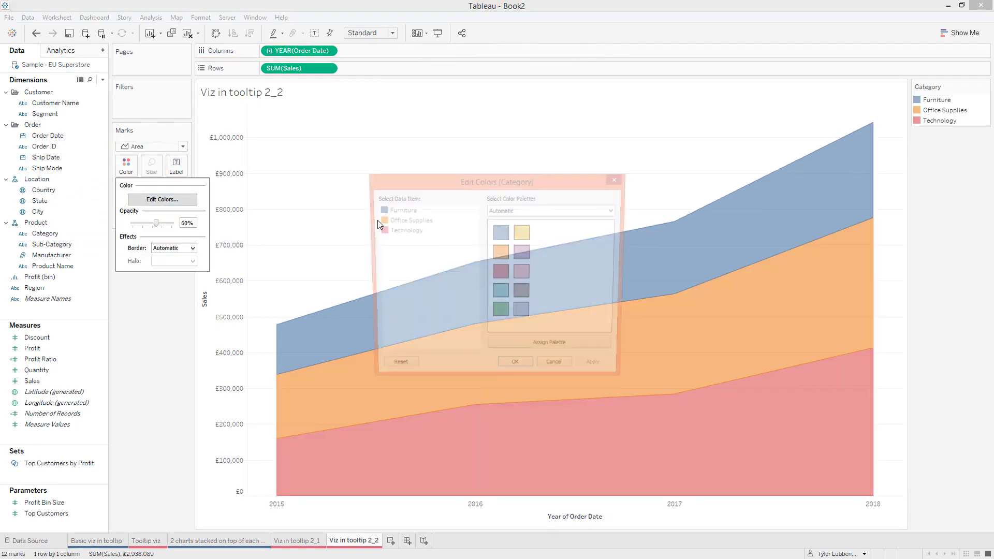
{"action": "left_click", "coordinate": [526, 210]}
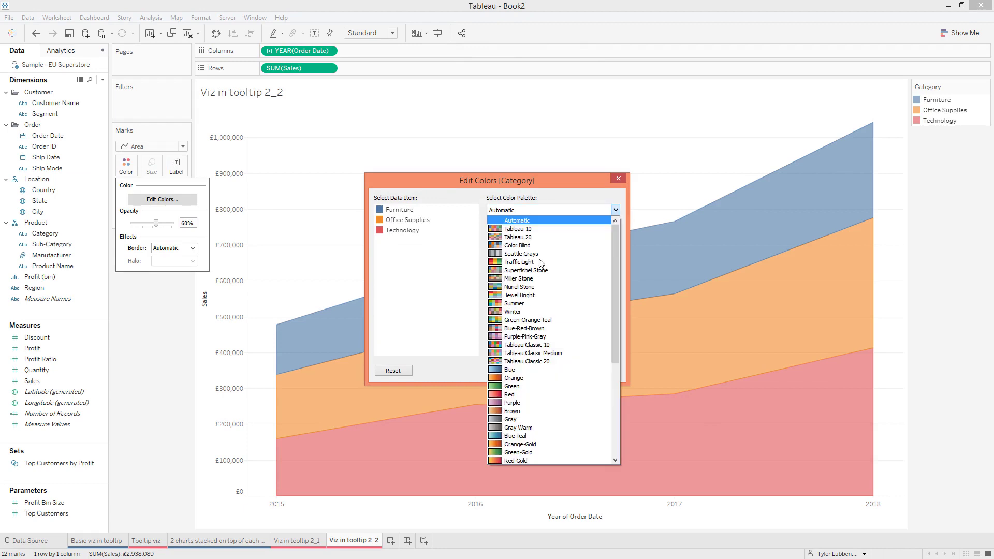
{"action": "left_click", "coordinate": [523, 365]}
{"action": "left_click", "coordinate": [533, 210]}
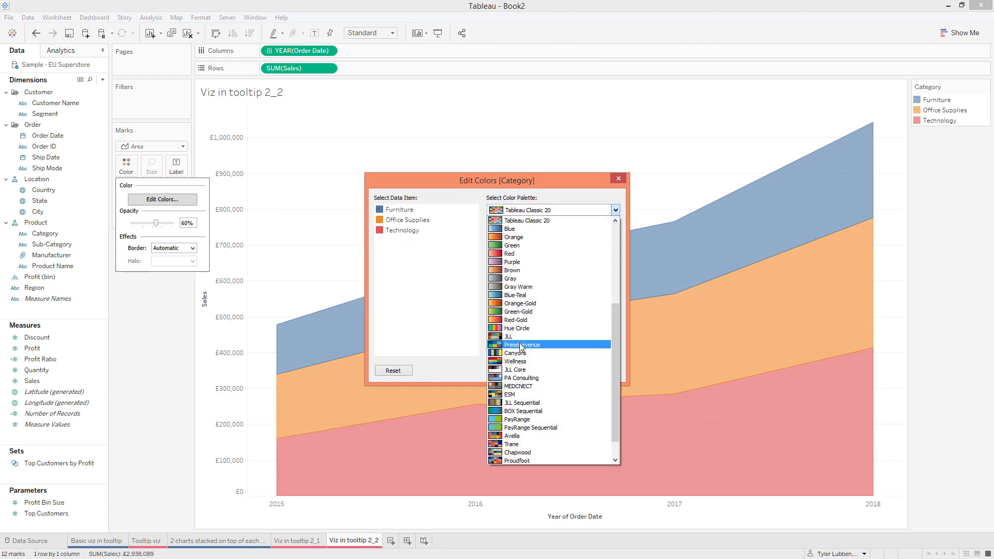
{"action": "left_click", "coordinate": [517, 295]}
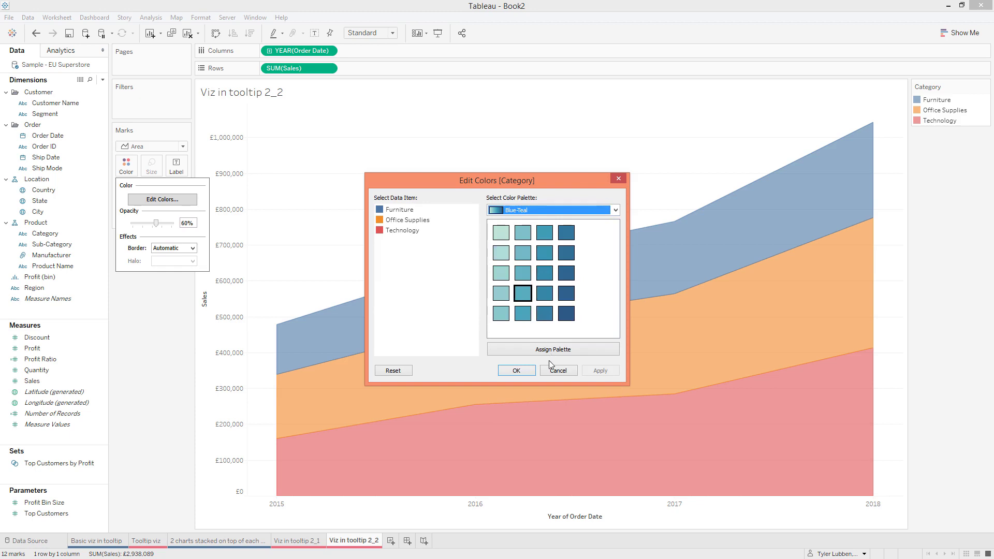
{"action": "left_click", "coordinate": [516, 370]}
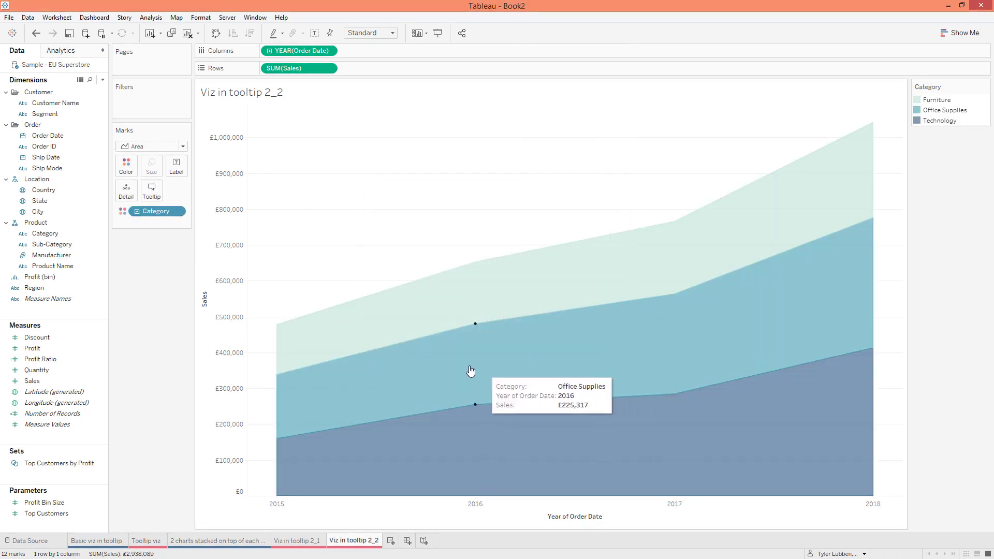
Step: Add a black border to the chart's areas and hide the Sales axis header
{"action": "left_click", "coordinate": [127, 165]}
{"action": "left_click", "coordinate": [174, 248]}
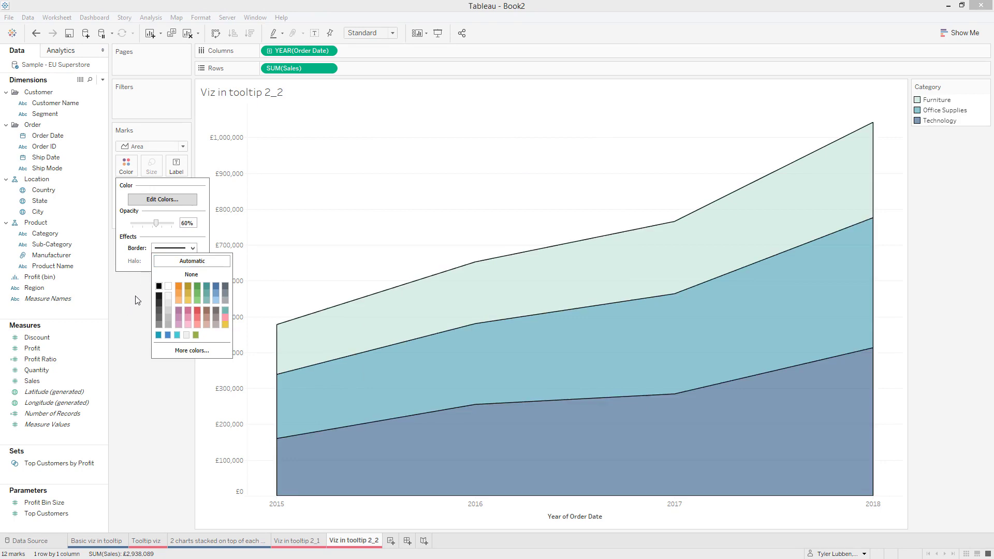
{"action": "right_click", "coordinate": [248, 350]}
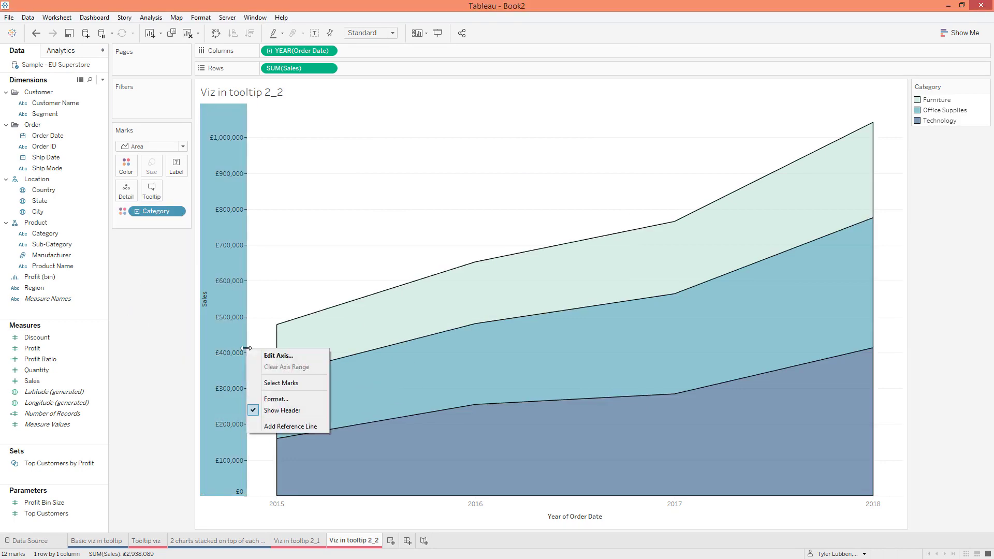
{"action": "left_click", "coordinate": [280, 412]}
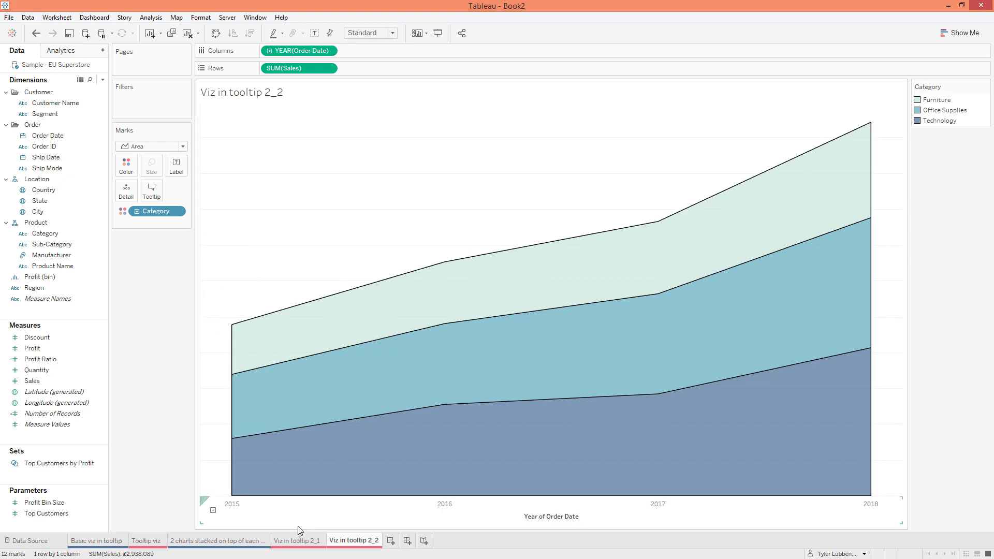
Step: Open the tooltip of the "2 charts stacked on top of each other" map for editing and center its Country and Sales lines
{"action": "left_click", "coordinate": [307, 542]}
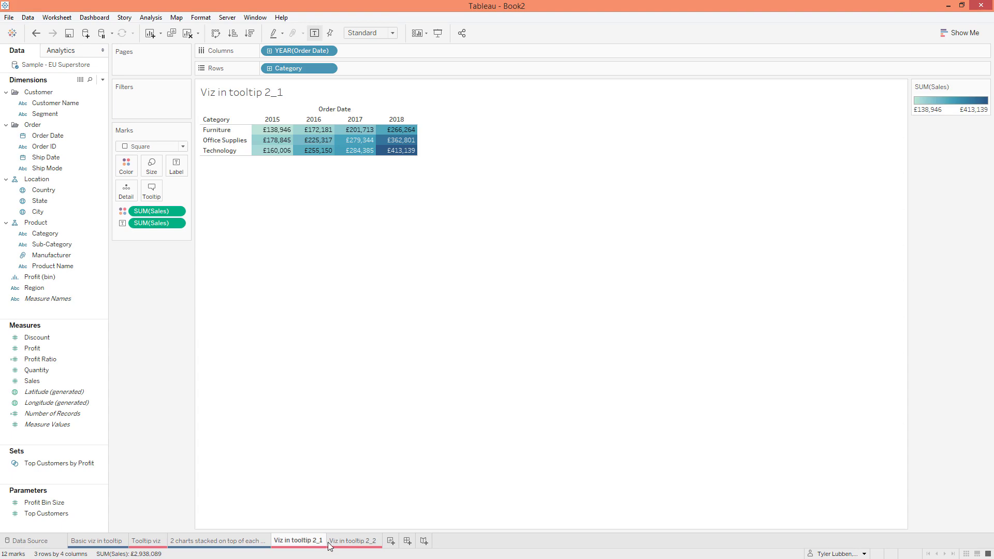
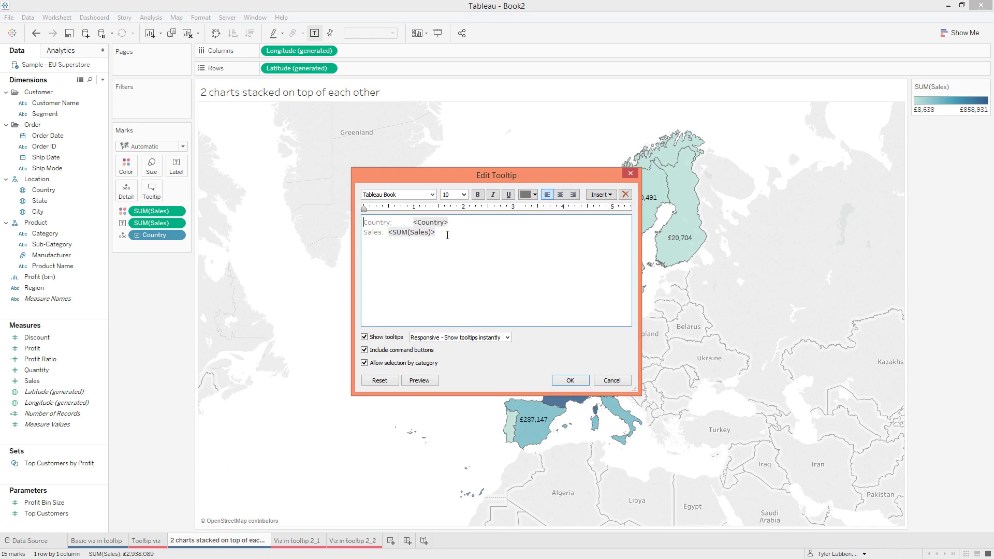
{"action": "left_click_drag", "start_coordinate": [456, 235], "coordinate": [346, 213]}
{"action": "left_click", "coordinate": [561, 195]}
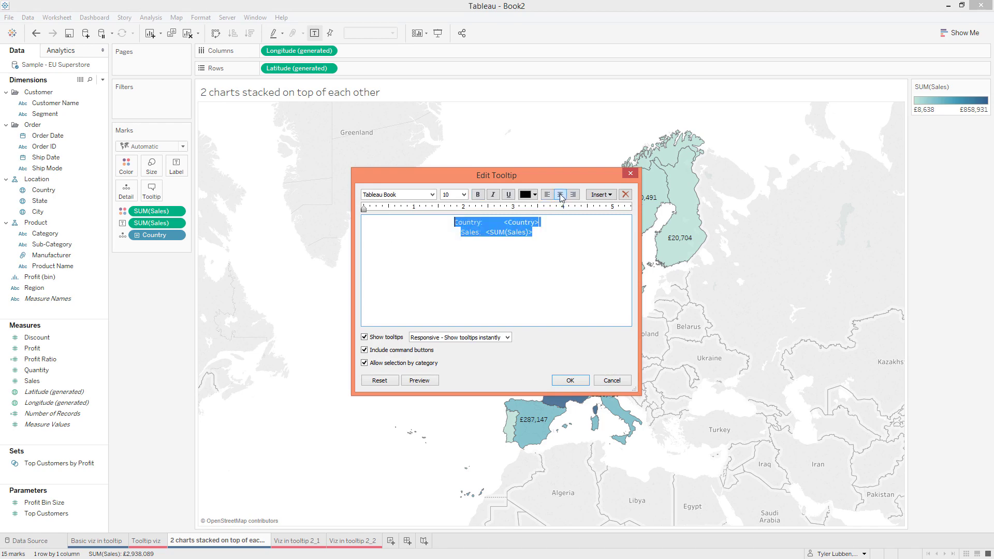
Step: Remove the "Country:" label from the tooltip and set all of the tooltip text to size 16
{"action": "left_click", "coordinate": [499, 218]}
{"action": "left_click_drag", "start_coordinate": [540, 223], "coordinate": [432, 221]}
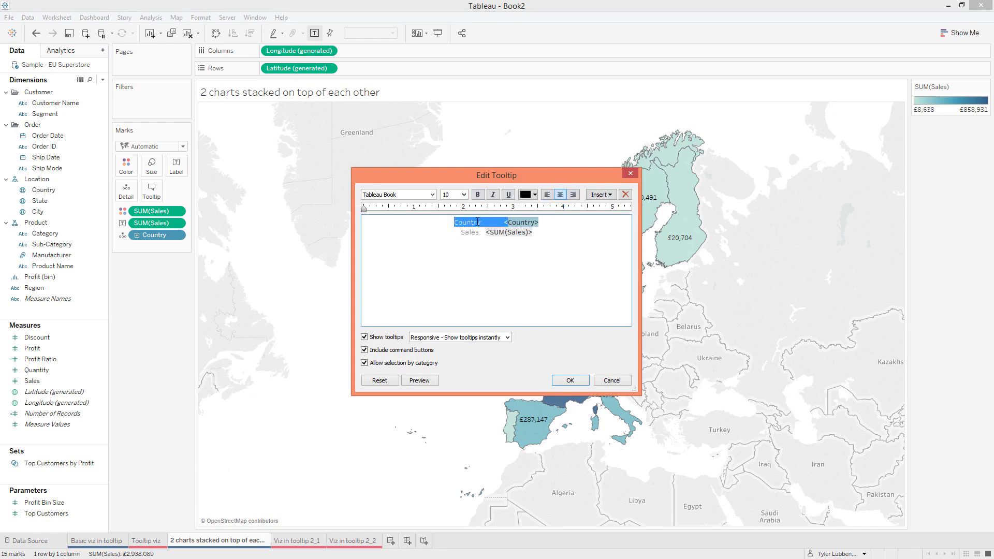
{"action": "left_click_drag", "start_coordinate": [503, 222], "coordinate": [438, 224]}
{"action": "key", "text": "BackSpace"}
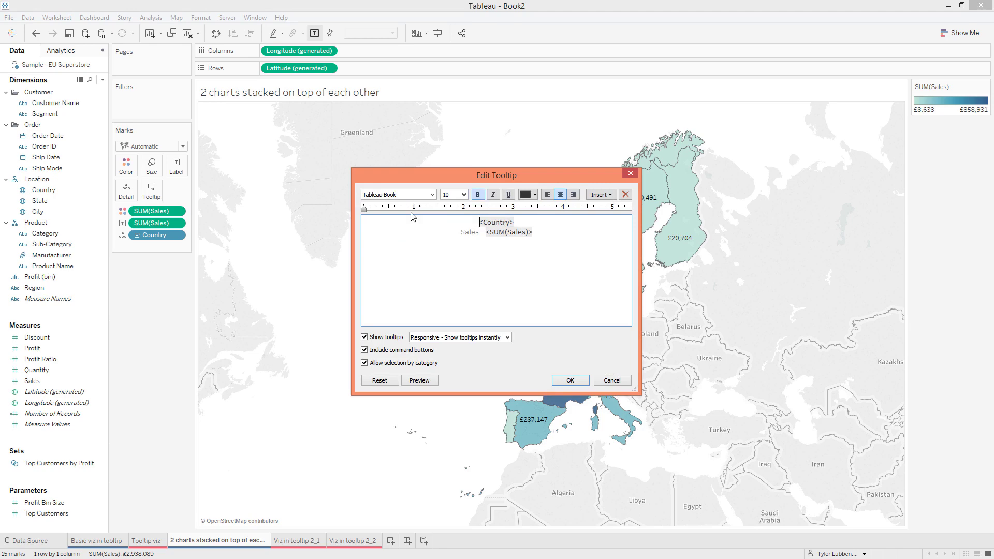
{"action": "key", "text": "ctrl+a"}
{"action": "left_click", "coordinate": [461, 194]}
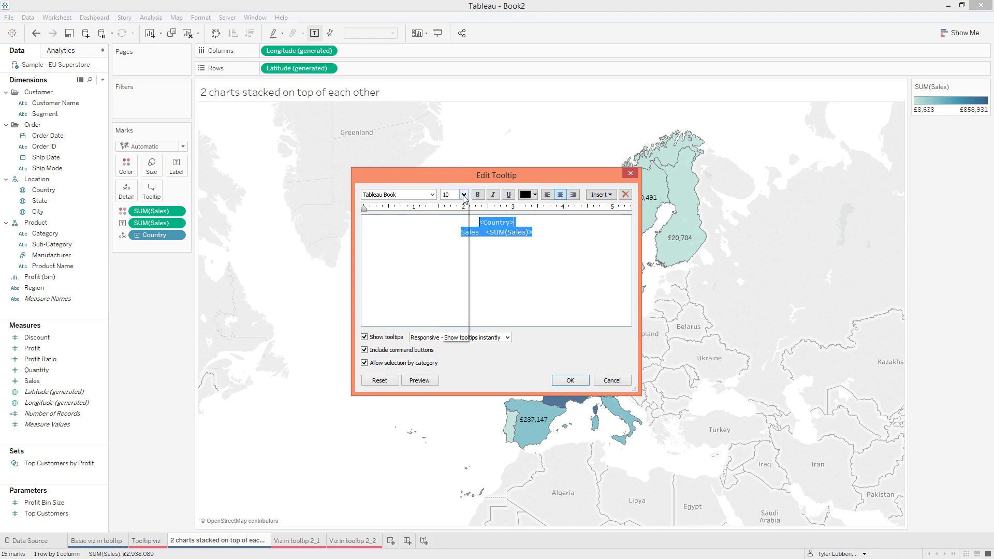
{"action": "left_click", "coordinate": [456, 263]}
Step: Insert the sheets Viz in tooltip 2_1 and Viz in tooltip 2_2 below the Sales line, apply the tooltip and check it on the United Kingdom
{"action": "left_click", "coordinate": [561, 249]}
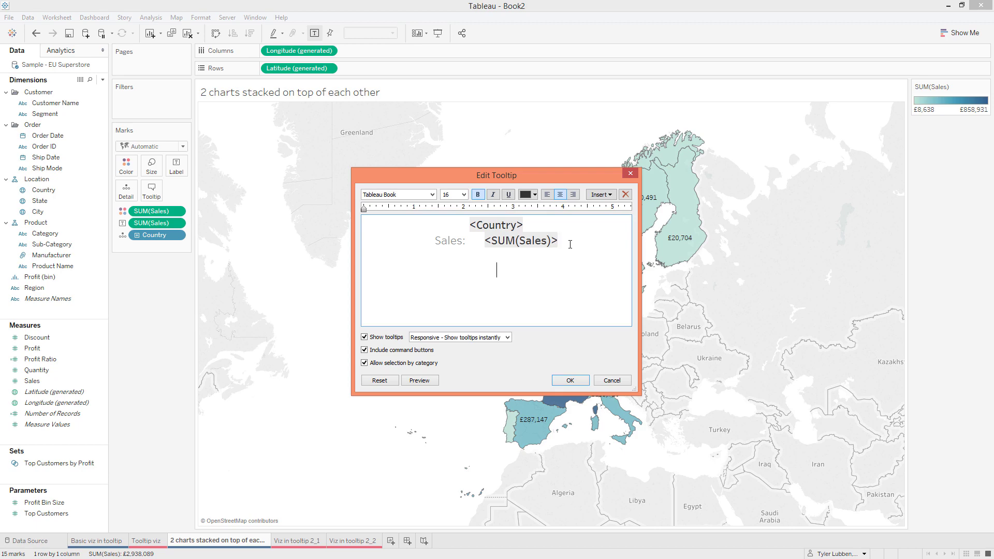
{"action": "left_click", "coordinate": [601, 195]}
{"action": "mouse_move", "coordinate": [623, 207]}
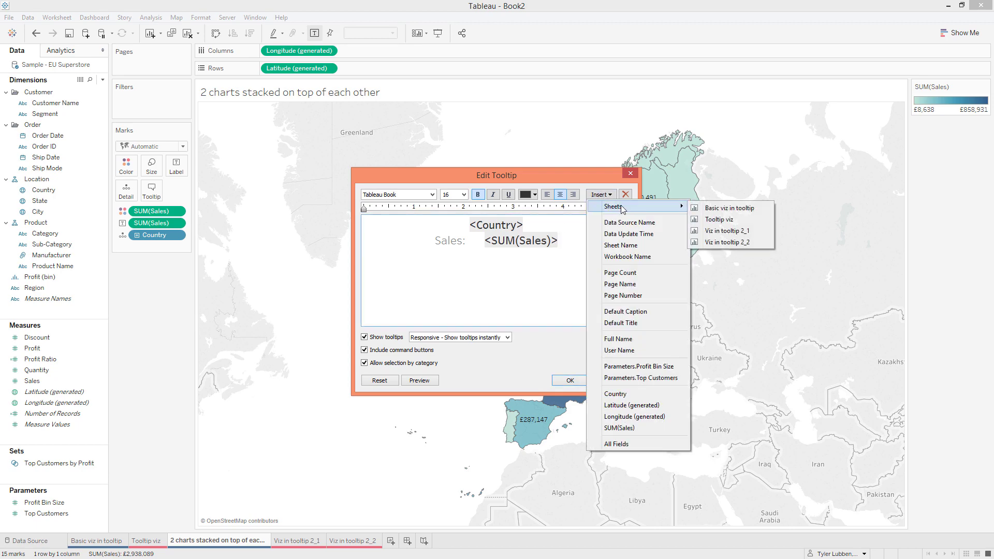
{"action": "left_click", "coordinate": [737, 233]}
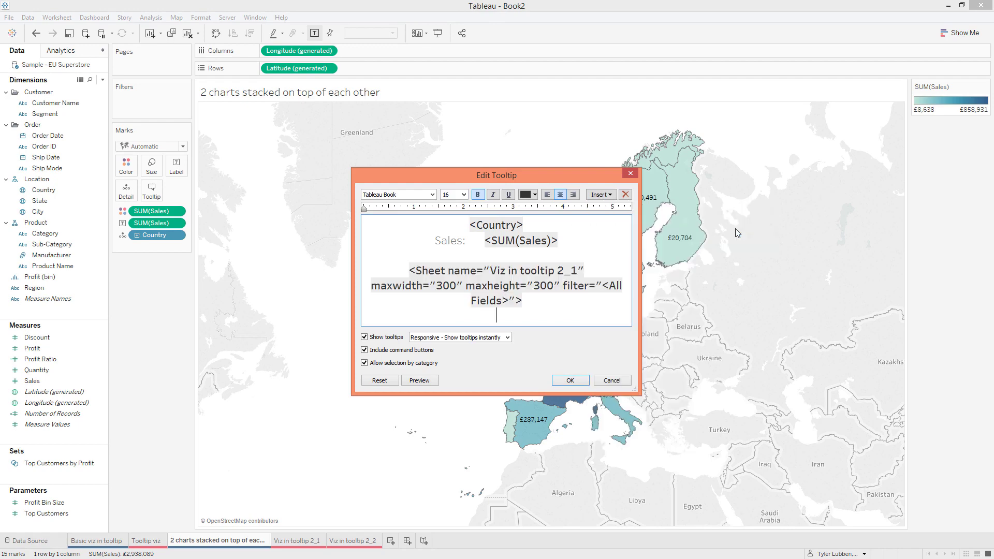
{"action": "left_click", "coordinate": [602, 197]}
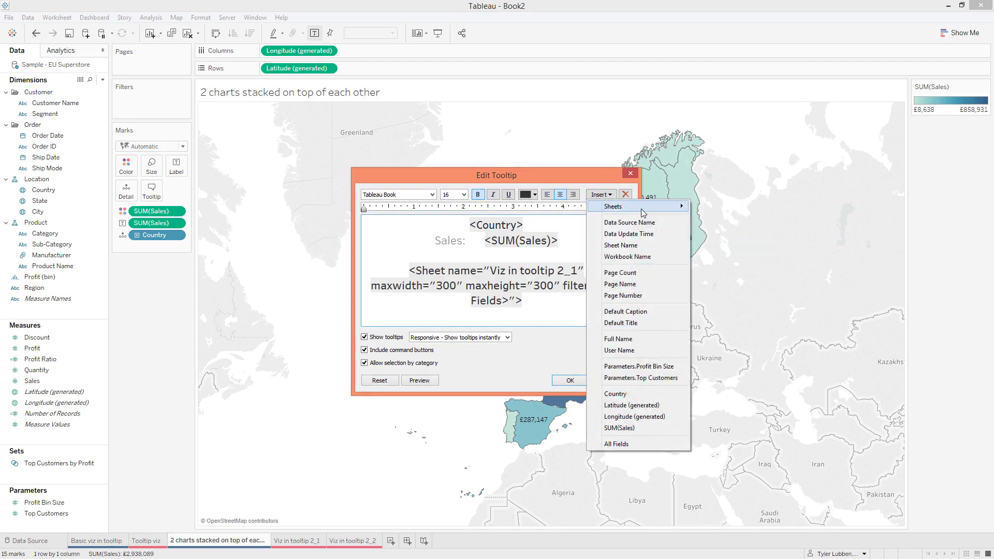
{"action": "mouse_move", "coordinate": [681, 209]}
{"action": "left_click", "coordinate": [723, 243]}
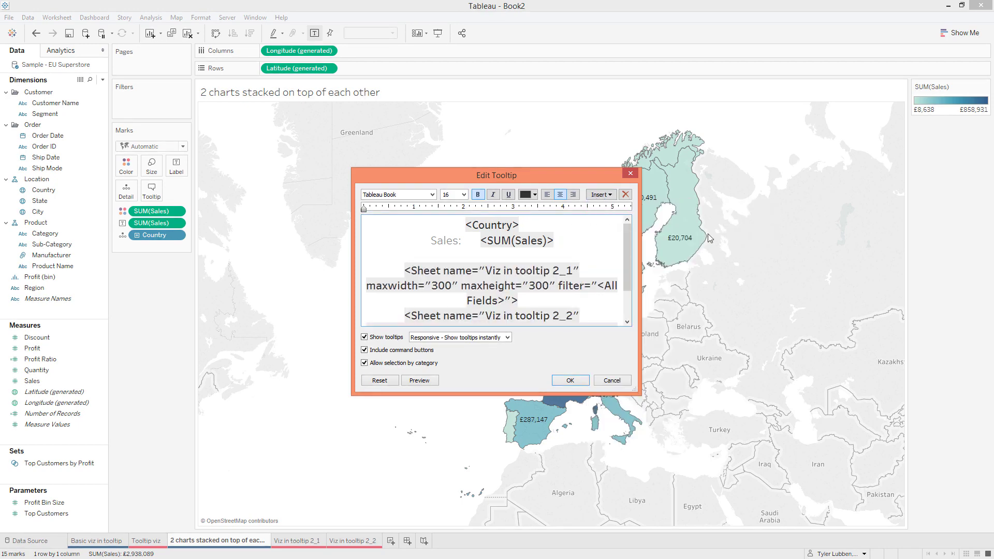
{"action": "left_click", "coordinate": [428, 383]}
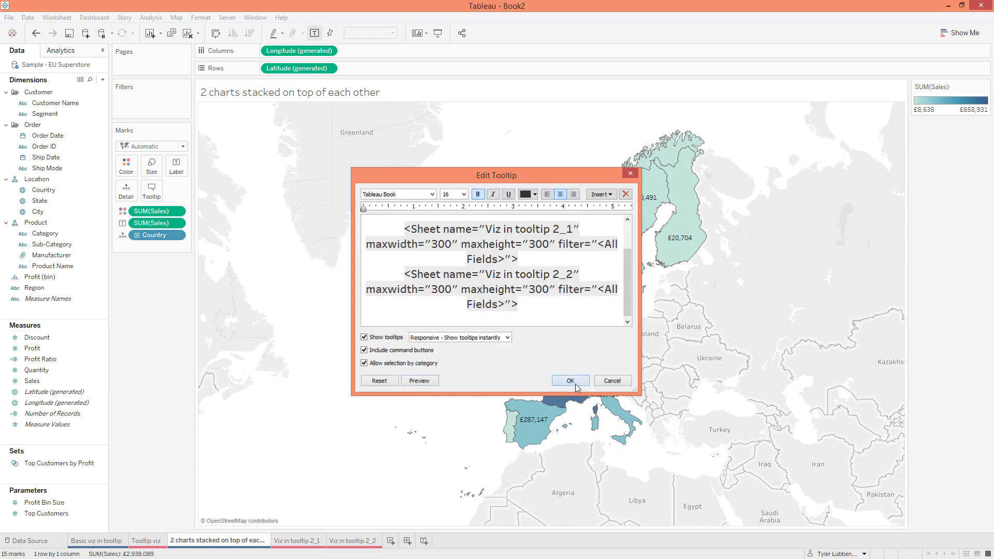
{"action": "left_click", "coordinate": [570, 381]}
{"action": "mouse_move", "coordinate": [603, 350]}
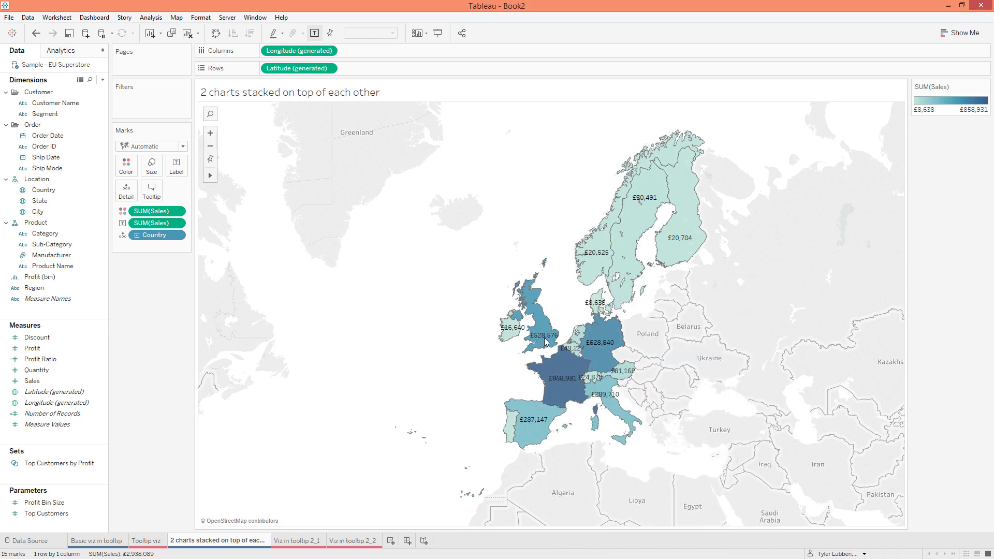
{"action": "mouse_move", "coordinate": [548, 342]}
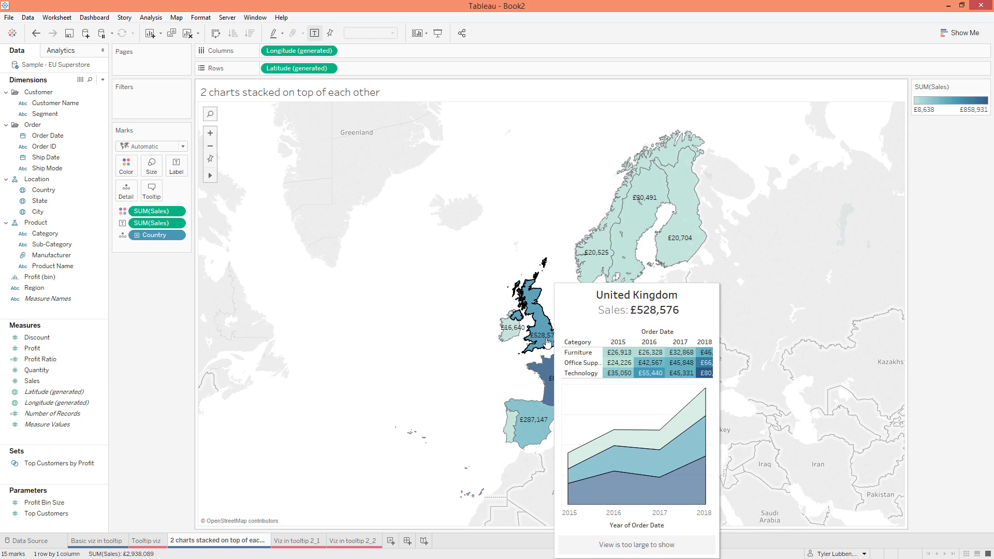
Step: Set the fit of the highlight table sheet Viz in tooltip 2_1 to Entire View
{"action": "left_click", "coordinate": [314, 540]}
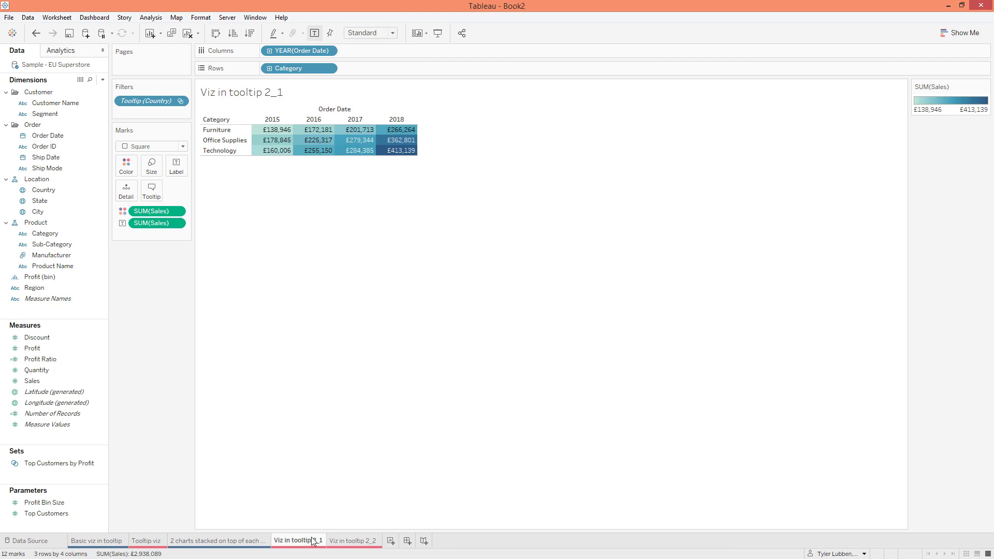
{"action": "left_click", "coordinate": [365, 33]}
{"action": "left_click", "coordinate": [369, 76]}
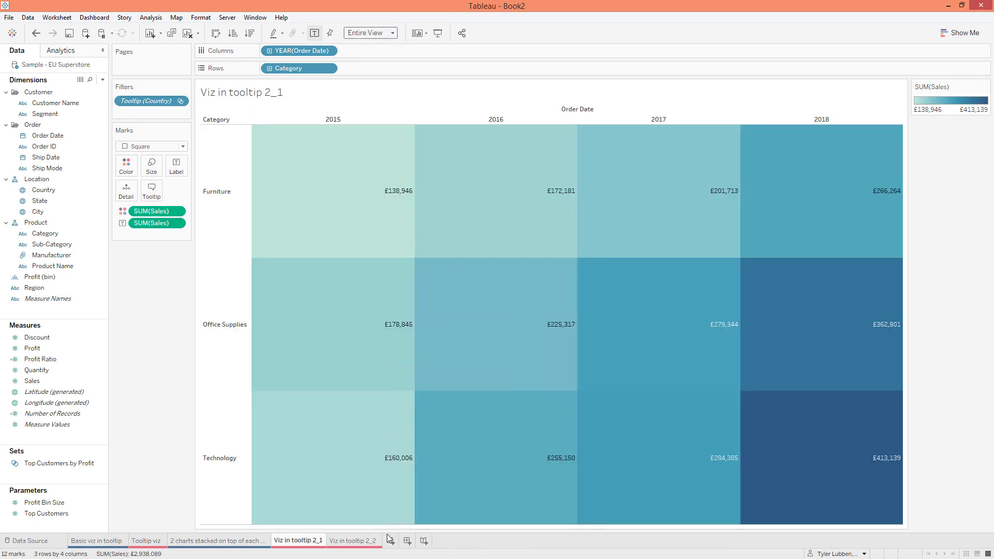
Step: Set the area chart sheet Viz in tooltip 2_2 to Entire View and check the stacked tooltip on the map
{"action": "left_click", "coordinate": [353, 540]}
{"action": "left_click", "coordinate": [373, 34]}
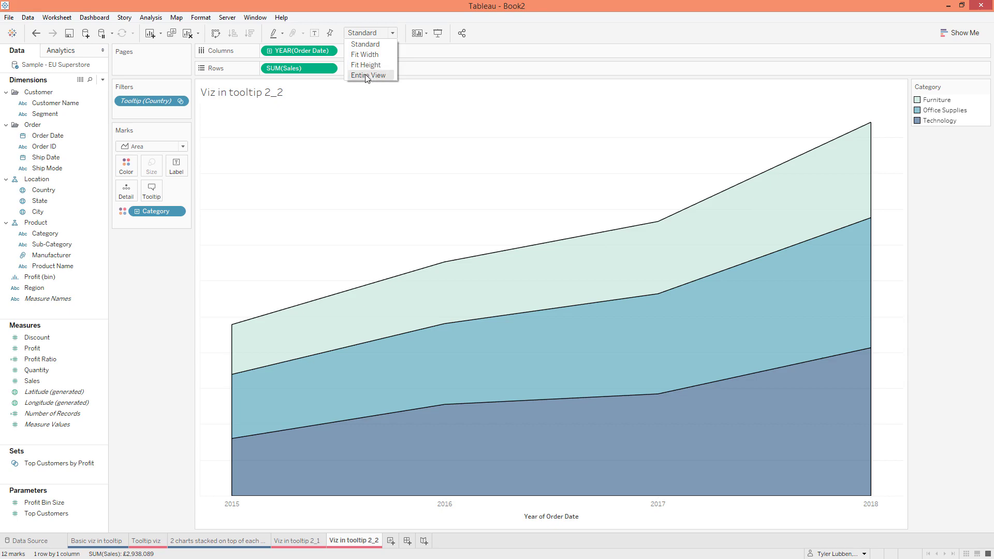
{"action": "left_click", "coordinate": [369, 75]}
{"action": "left_click", "coordinate": [218, 541]}
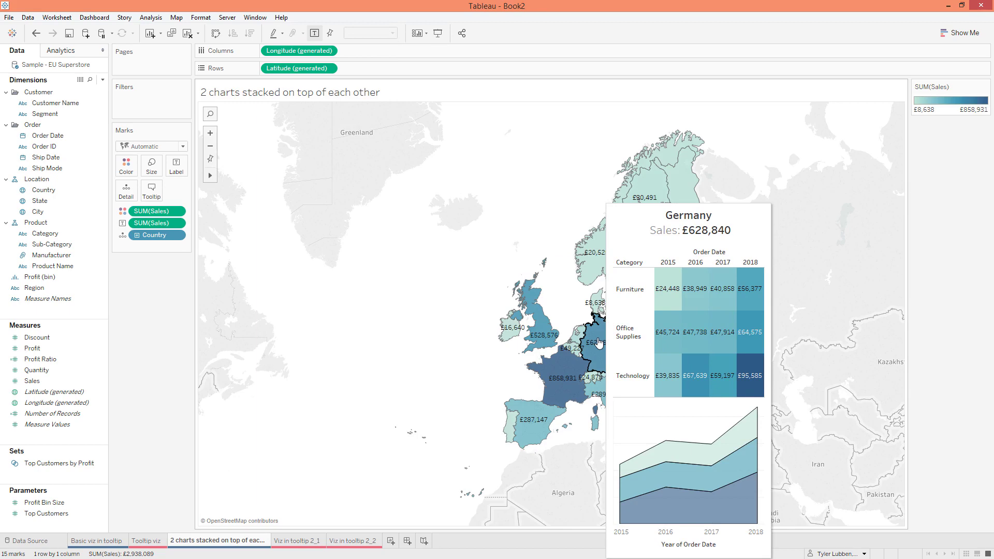
Step: Set the highlight table sheet Viz in tooltip 2_1 to Fit Width and check Sweden's tooltip on the map
{"action": "left_click", "coordinate": [298, 541]}
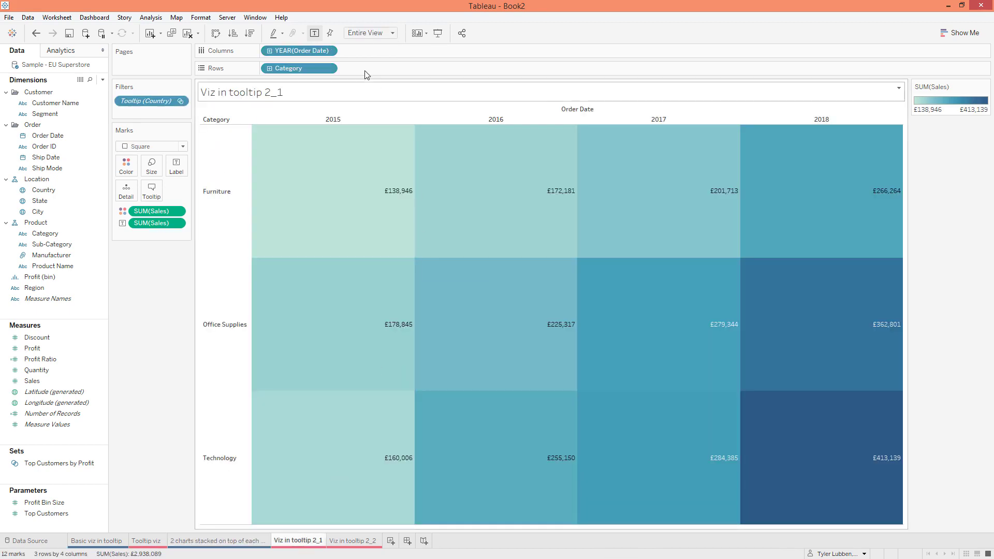
{"action": "left_click", "coordinate": [366, 35]}
{"action": "left_click", "coordinate": [365, 54]}
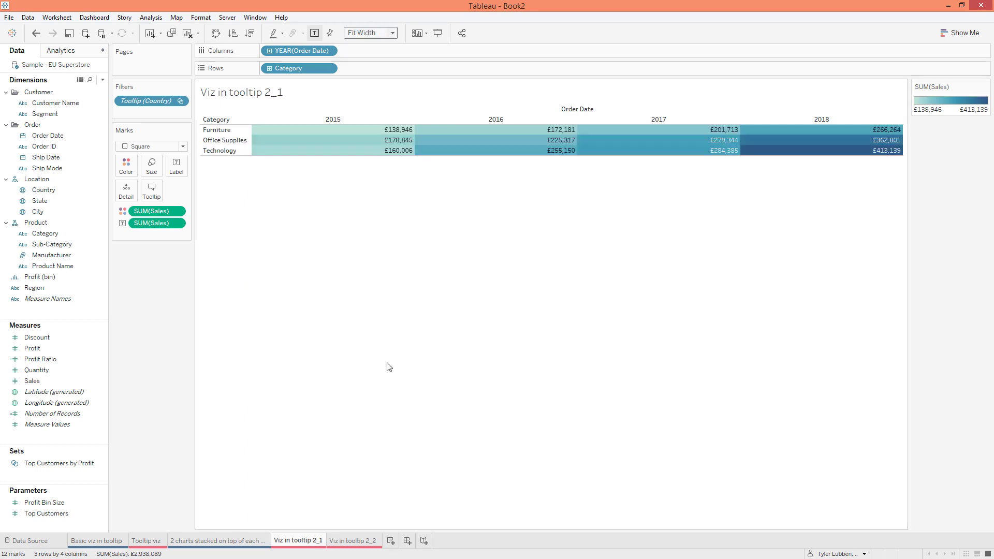
{"action": "left_click", "coordinate": [256, 538]}
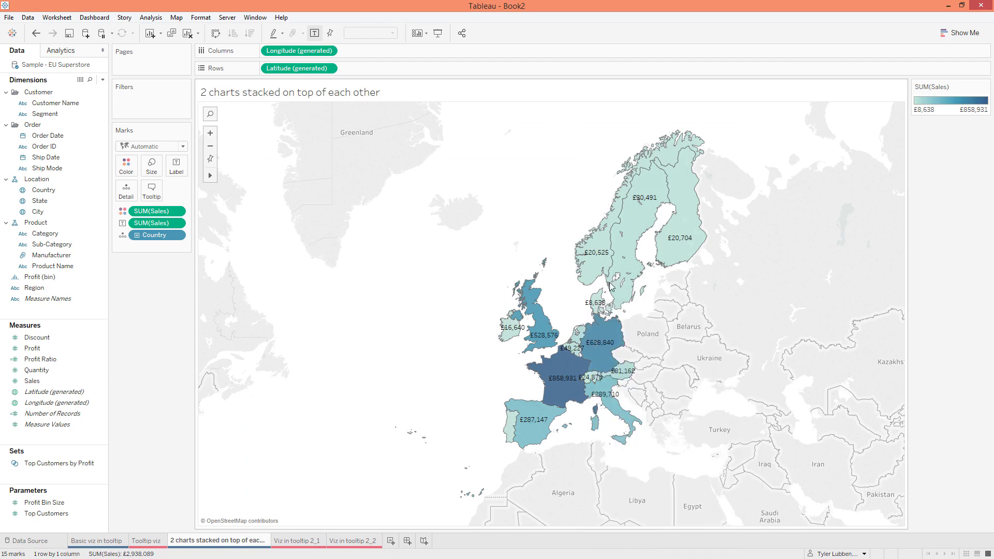
{"action": "mouse_move", "coordinate": [627, 244]}
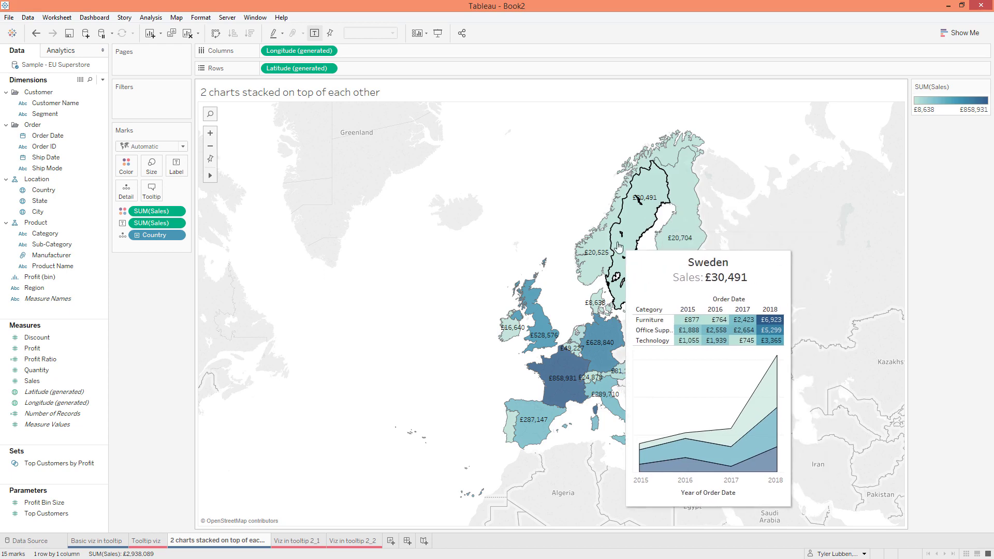
Step: Add a new worksheet and name it "Formatting and drill down with enlarge action"
{"action": "left_click", "coordinate": [392, 543]}
{"action": "double_click", "coordinate": [404, 543]}
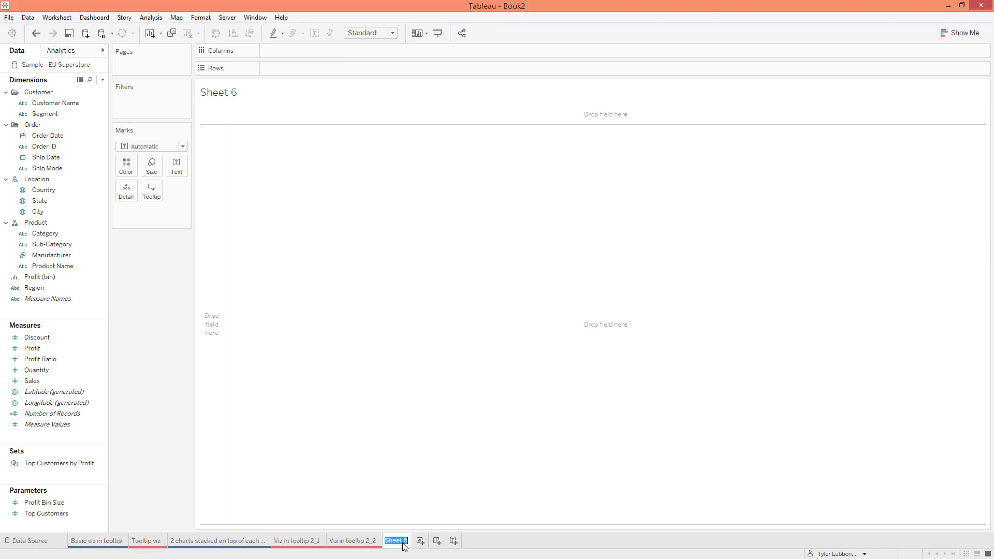
{"action": "type", "text": "Formatting and dr"}
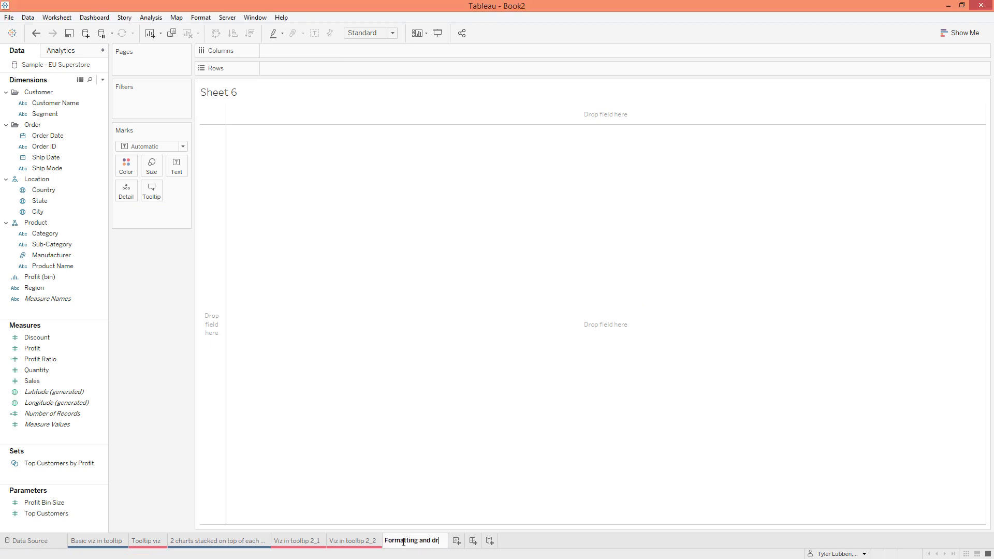
{"action": "type", "text": "ill down with enlarge t"}
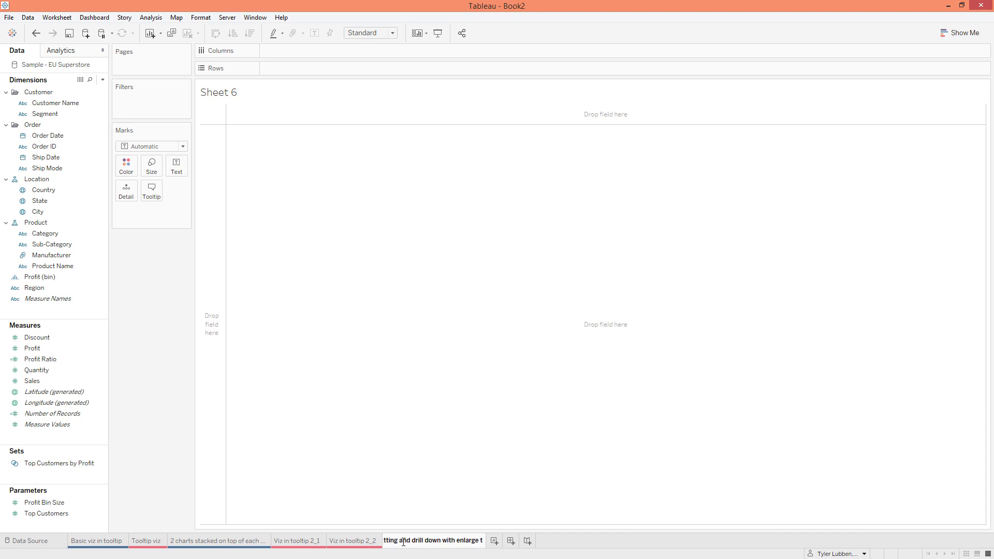
{"action": "key", "text": "BackSpace"}
{"action": "type", "text": "action"}
{"action": "key", "text": "Return"}
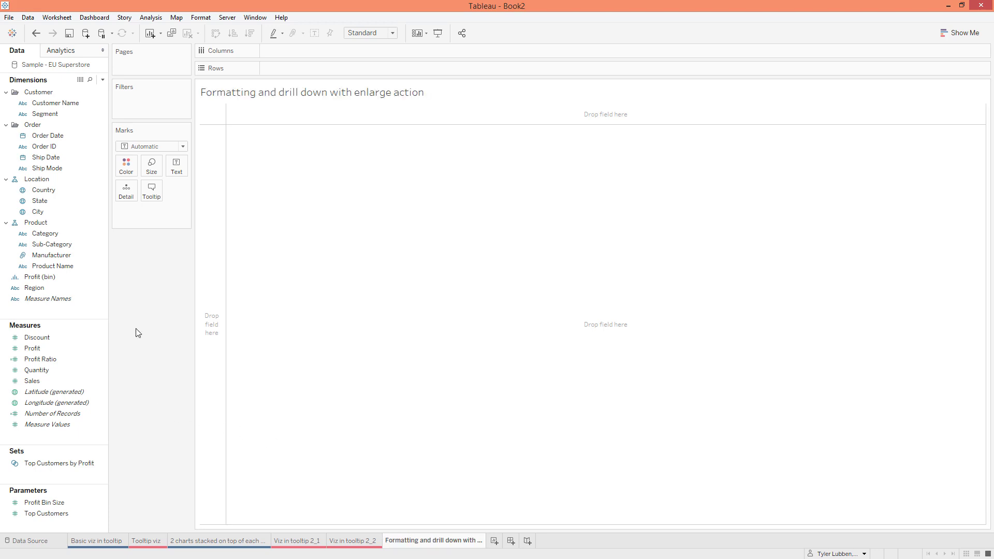
Step: Build a Country map colored and labeled by Sales, and mark the sheet's tab blue
{"action": "double_click", "coordinate": [58, 189]}
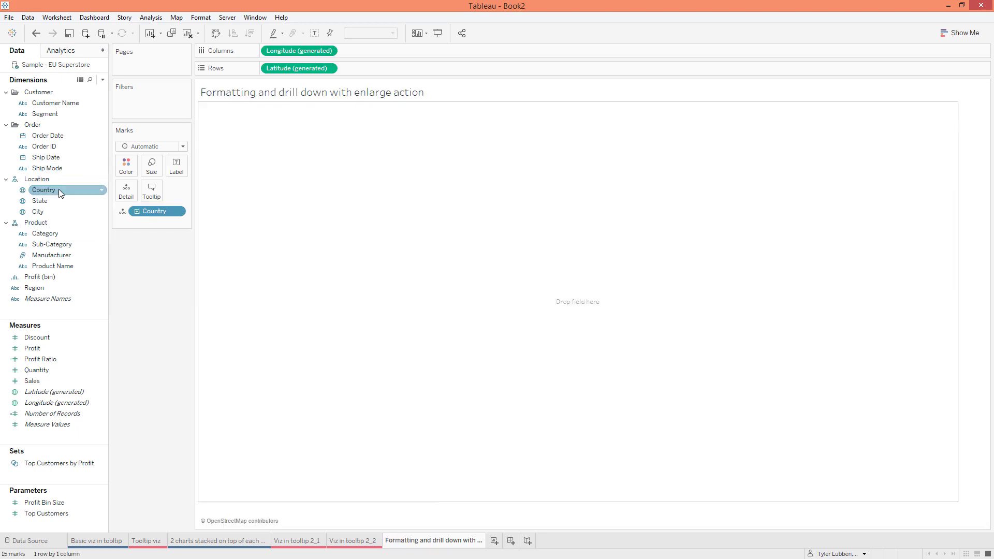
{"action": "left_click_drag", "start_coordinate": [32, 381], "coordinate": [127, 166]}
{"action": "left_click_drag", "start_coordinate": [158, 212], "coordinate": [176, 166]}
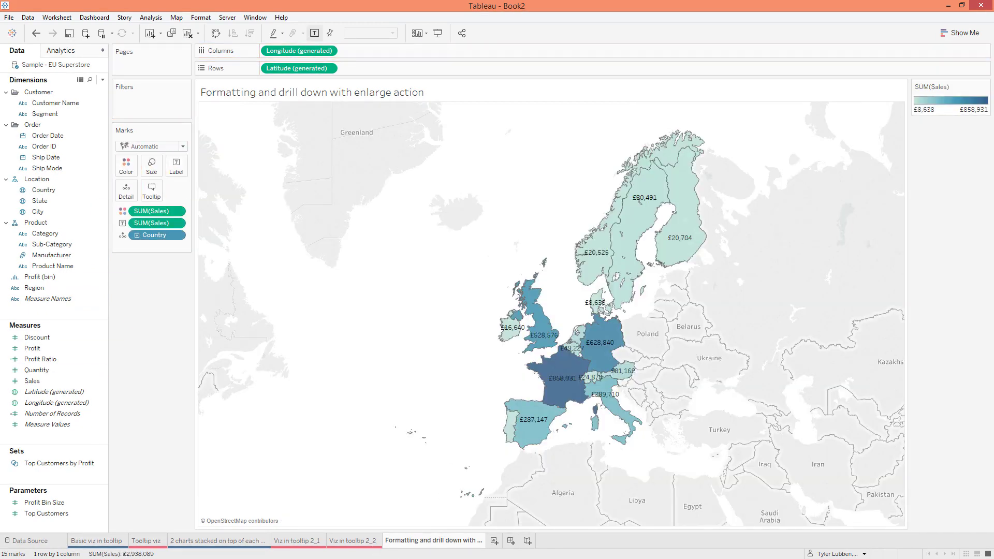
{"action": "right_click", "coordinate": [444, 544]}
{"action": "mouse_move", "coordinate": [523, 533]}
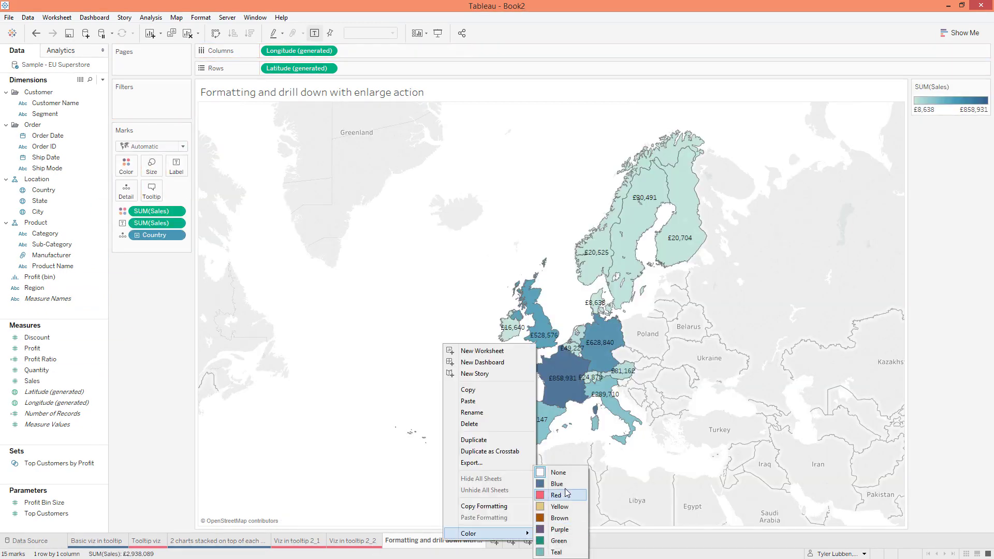
{"action": "left_click", "coordinate": [564, 486]}
Step: Add another new worksheet and set its column divider pane border to None
{"action": "left_click", "coordinate": [498, 543]}
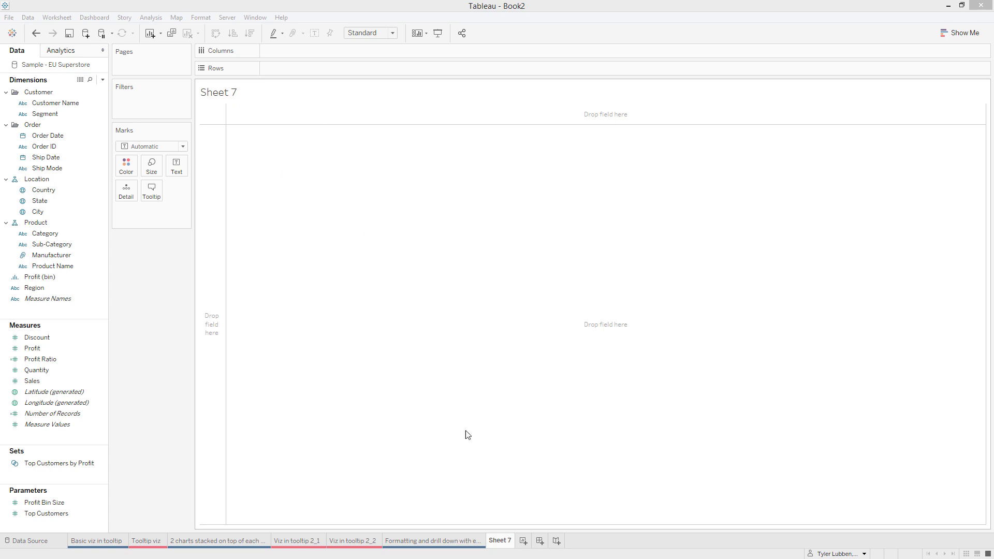
{"action": "right_click", "coordinate": [254, 148]}
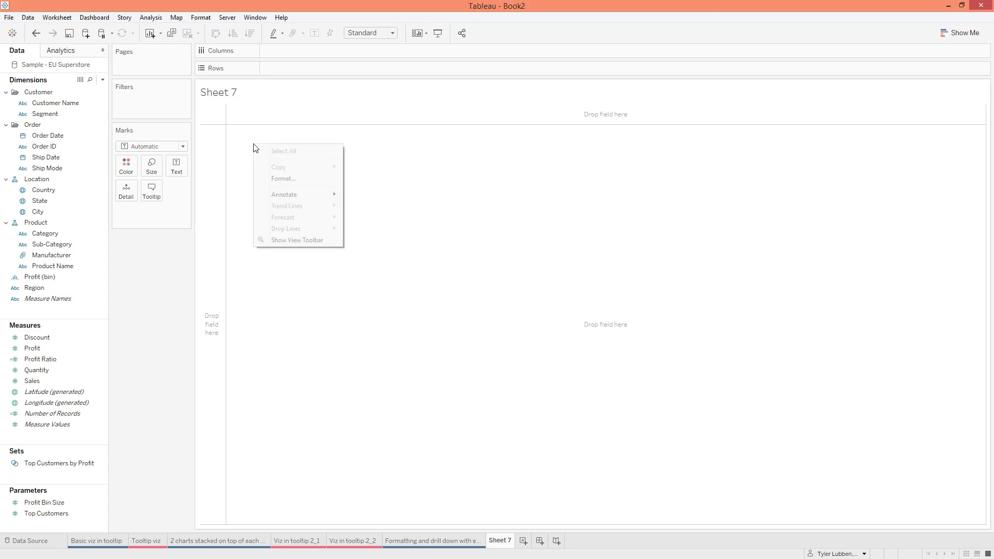
{"action": "left_click", "coordinate": [283, 179]}
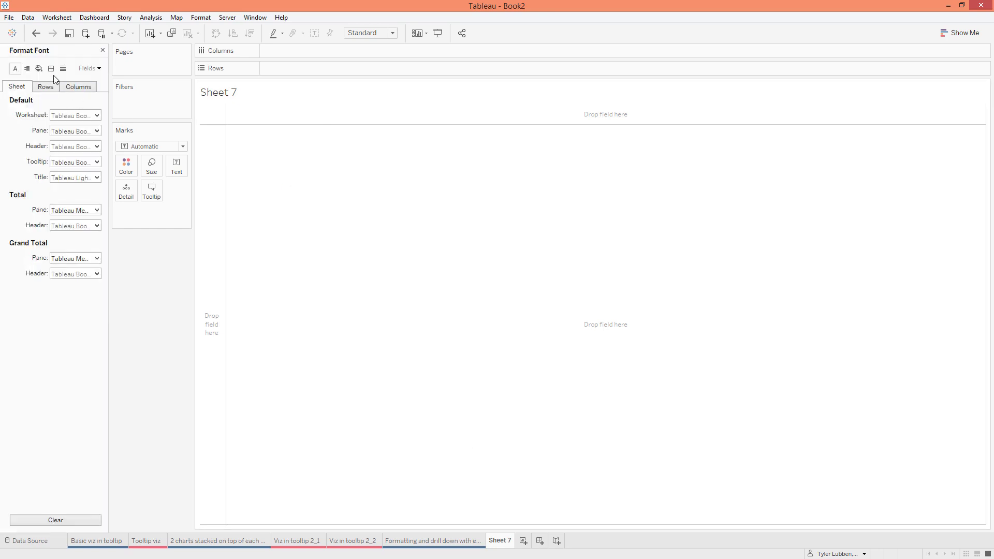
{"action": "left_click", "coordinate": [51, 70]}
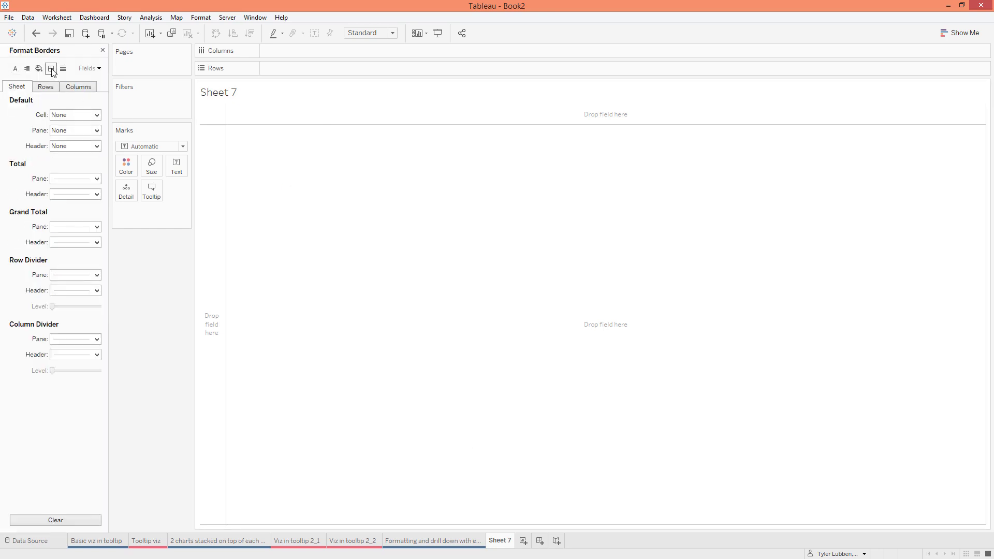
{"action": "left_click", "coordinate": [69, 339]}
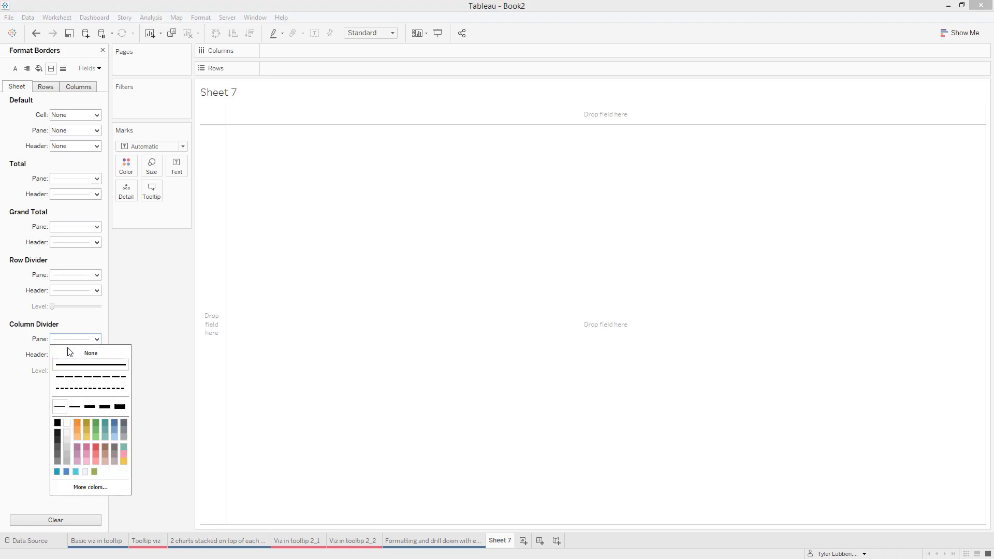
{"action": "left_click", "coordinate": [73, 353]}
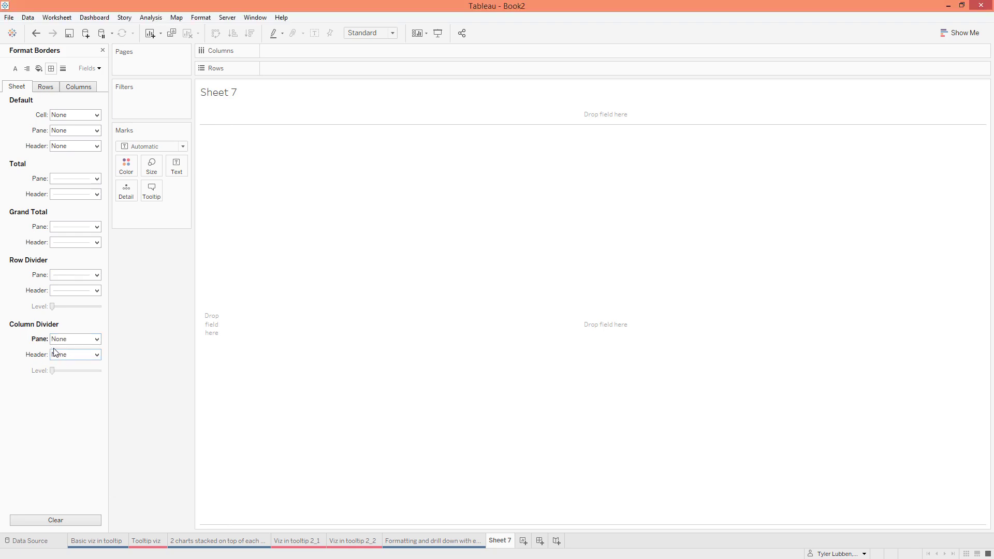
Step: Color the new worksheet's row divider pane border blue
{"action": "left_click", "coordinate": [60, 276]}
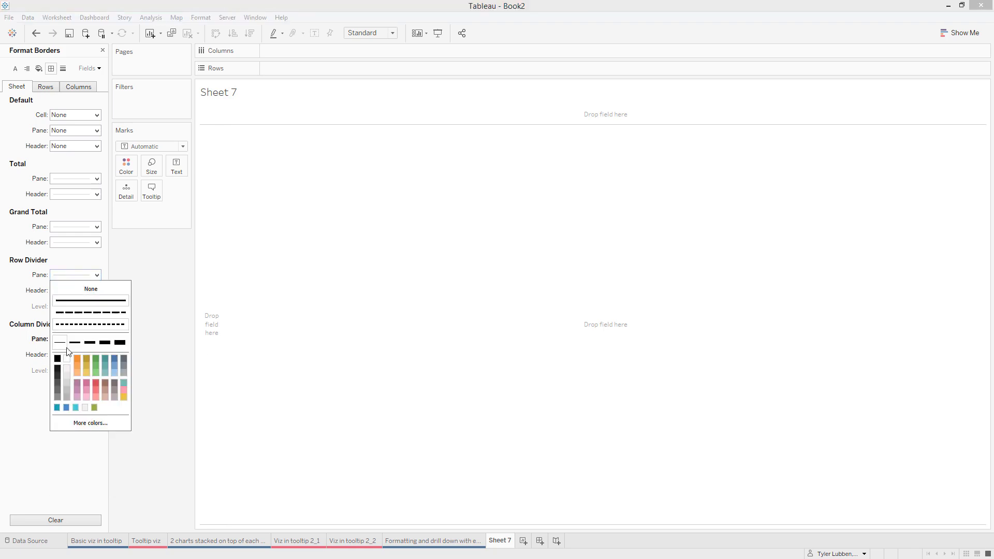
{"action": "left_click", "coordinate": [66, 407]}
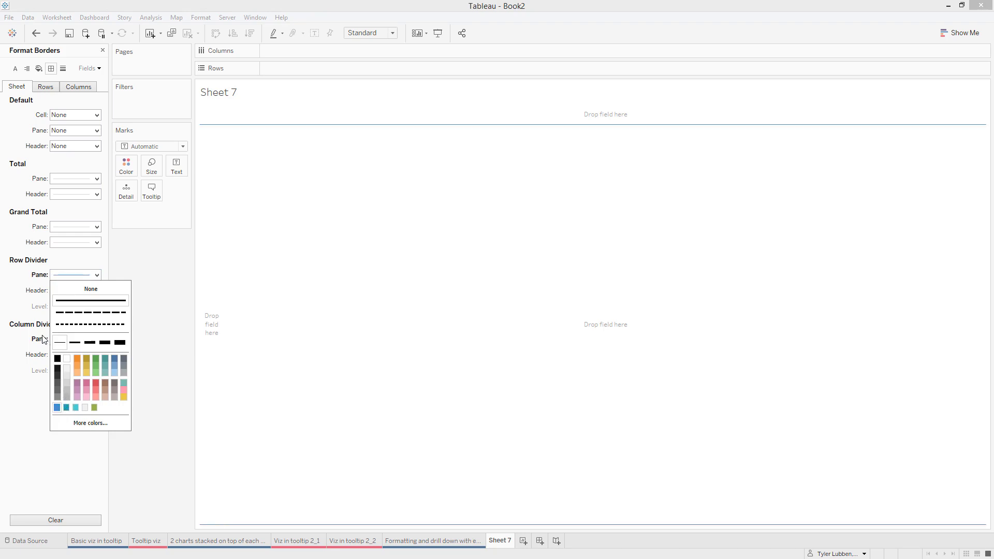
{"action": "left_click", "coordinate": [18, 294]}
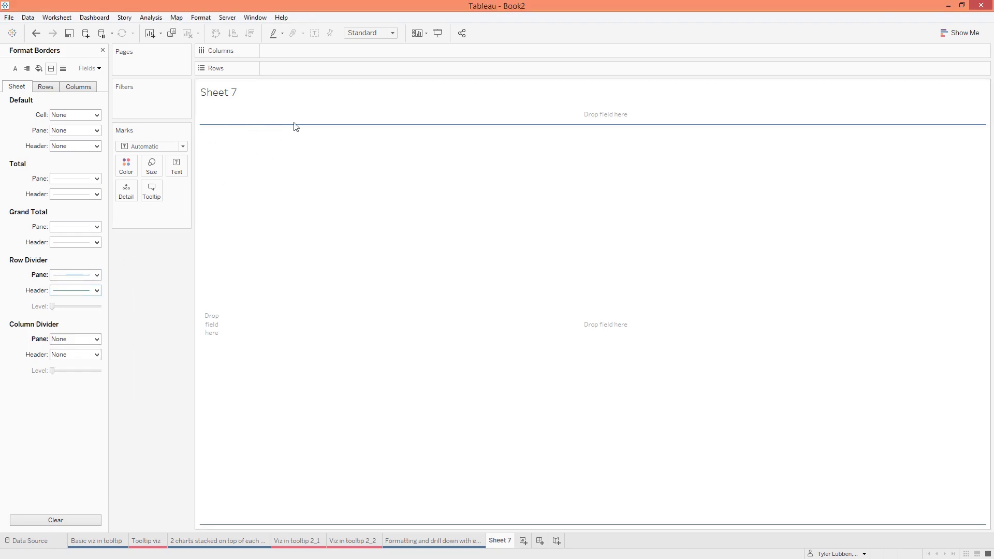
Step: Rename the divider-line worksheet "Border" and mark its tab red
{"action": "double_click", "coordinate": [508, 542]}
{"action": "type", "text": "Border"}
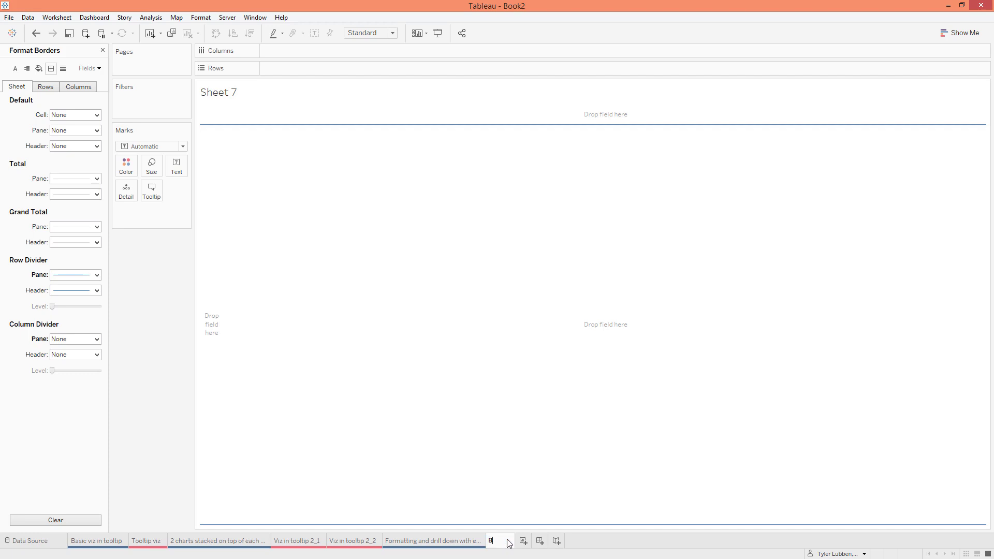
{"action": "key", "text": "Return"}
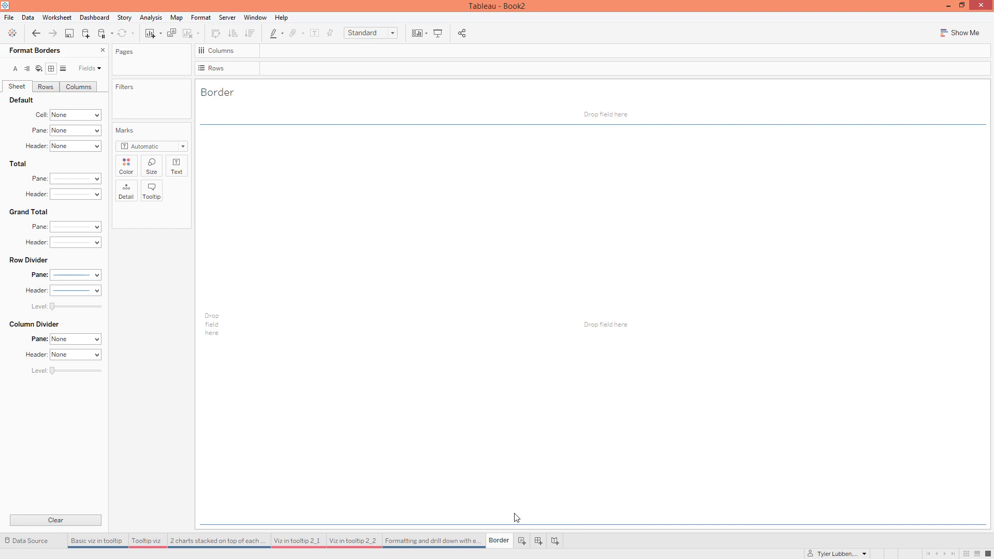
{"action": "right_click", "coordinate": [506, 544]}
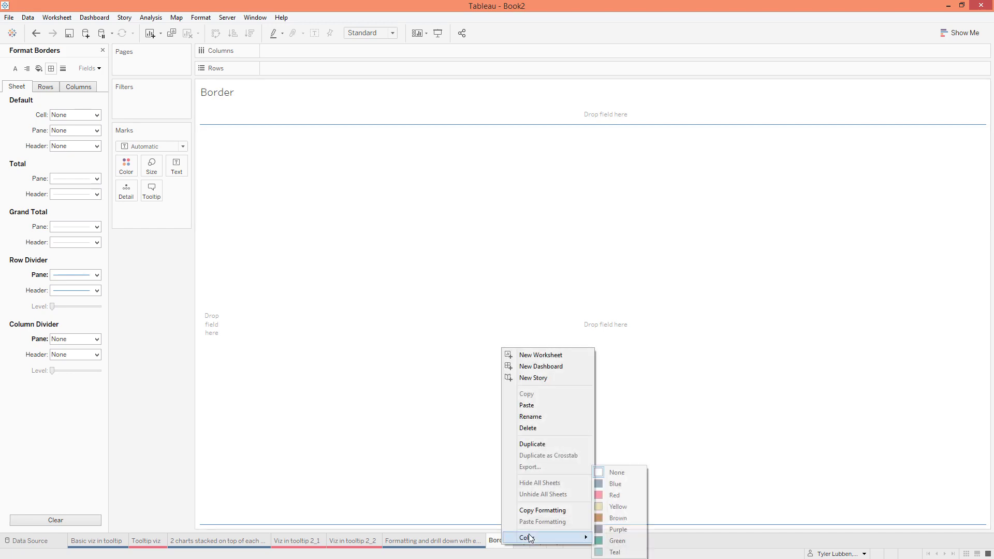
{"action": "left_click", "coordinate": [614, 495]}
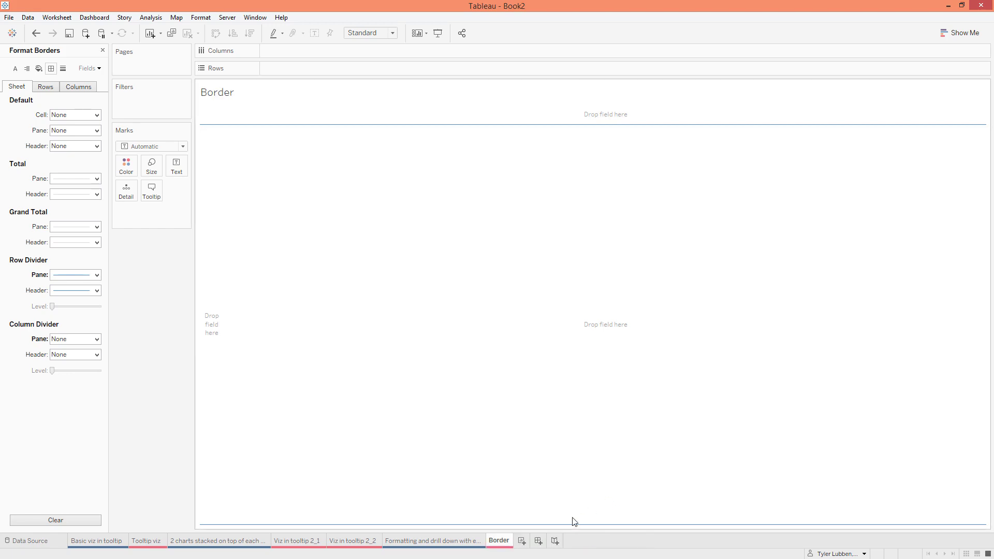
Step: Add a new worksheet named "Tooltip Viz 3_1" and mark its tab red
{"action": "left_click", "coordinate": [522, 541]}
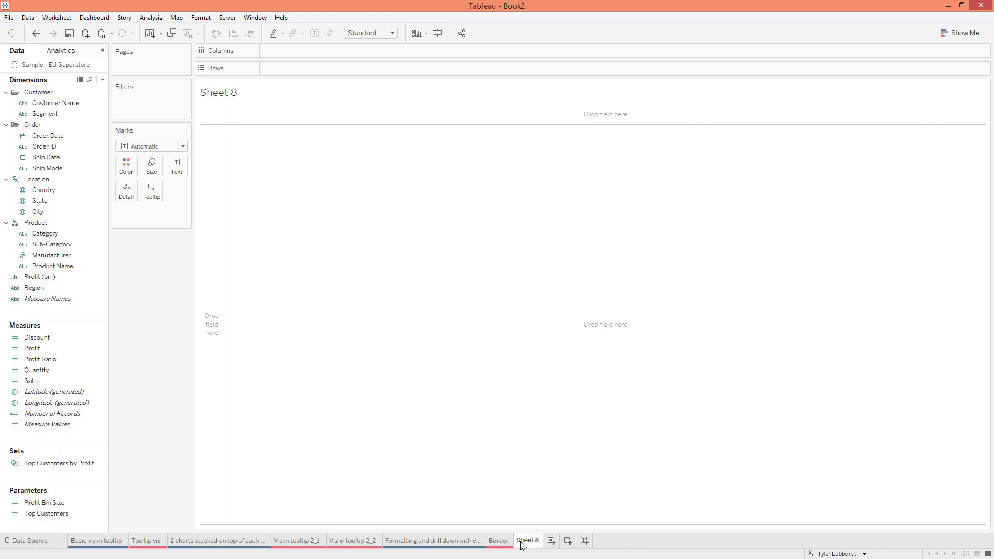
{"action": "double_click", "coordinate": [524, 541]}
{"action": "type", "text": "Tooltip Viv"}
{"action": "key", "text": "BackSpace"}
{"action": "type", "text": "z 3_1"}
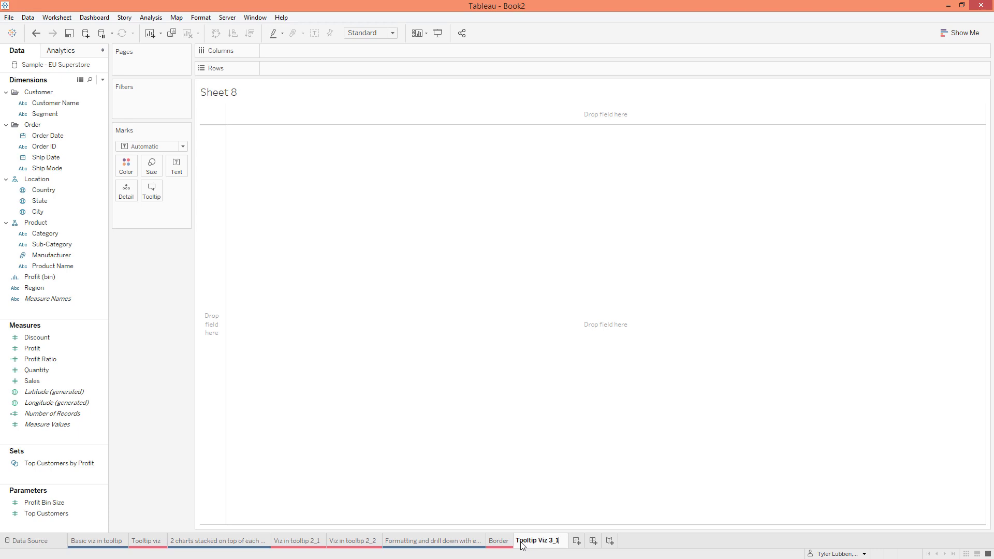
{"action": "key", "text": "Return"}
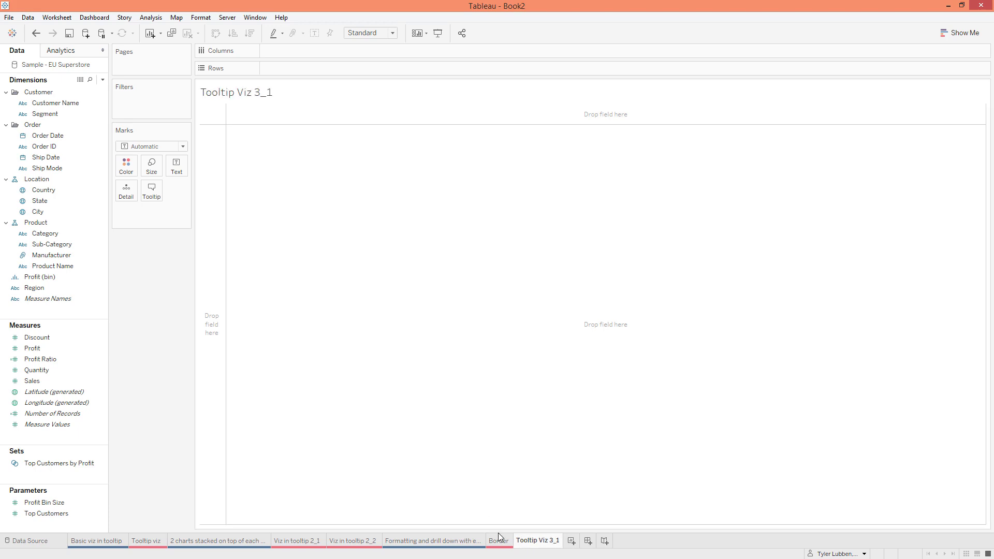
{"action": "right_click", "coordinate": [545, 540]}
{"action": "mouse_move", "coordinate": [622, 532]}
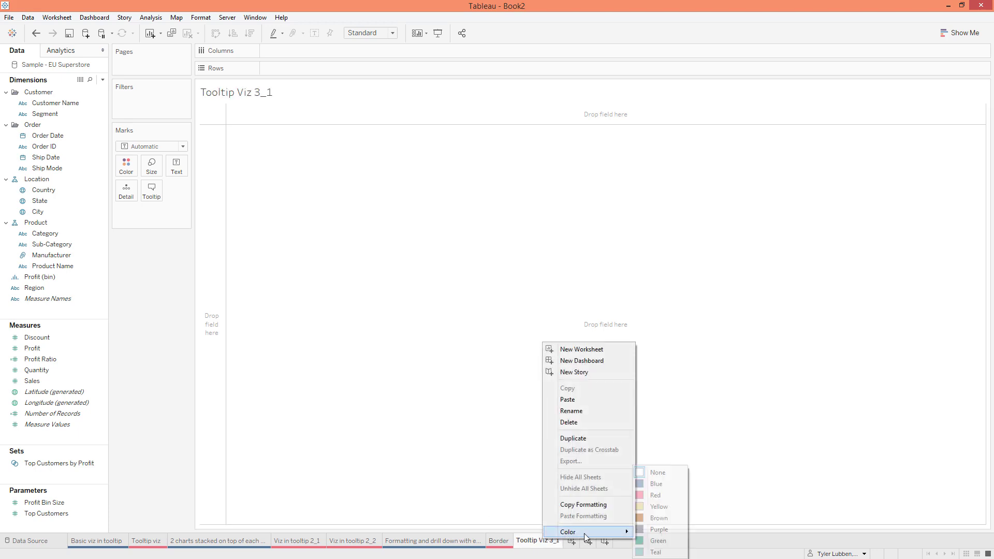
{"action": "left_click", "coordinate": [655, 496]}
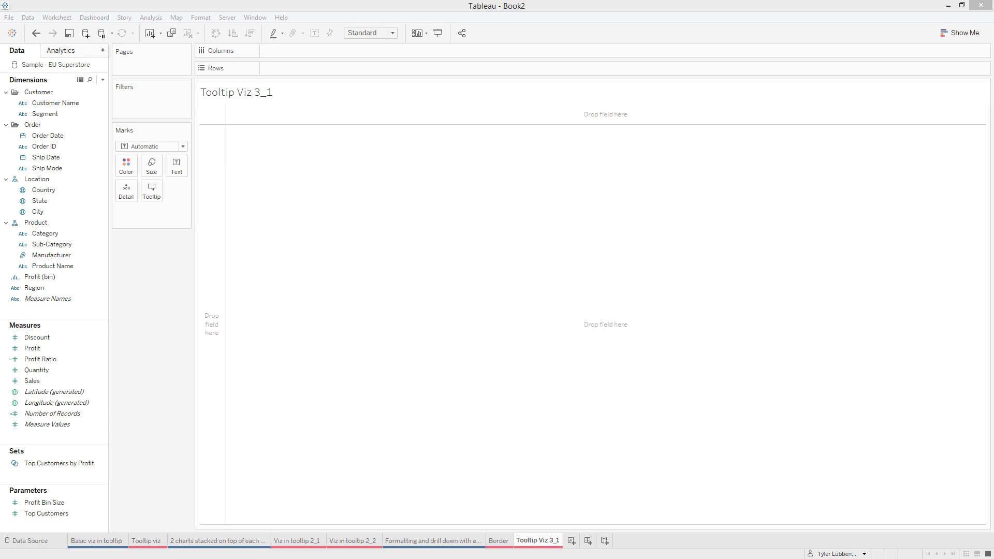
Step: Build a State map on Tooltip Viz 3_1, colored and labeled by Sales
{"action": "left_click", "coordinate": [76, 199]}
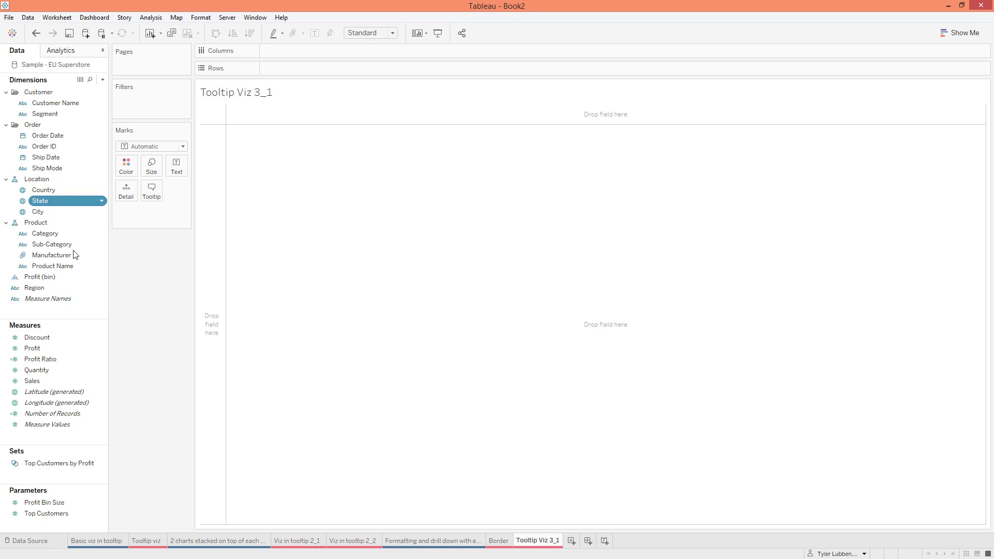
{"action": "key", "text": "Return"}
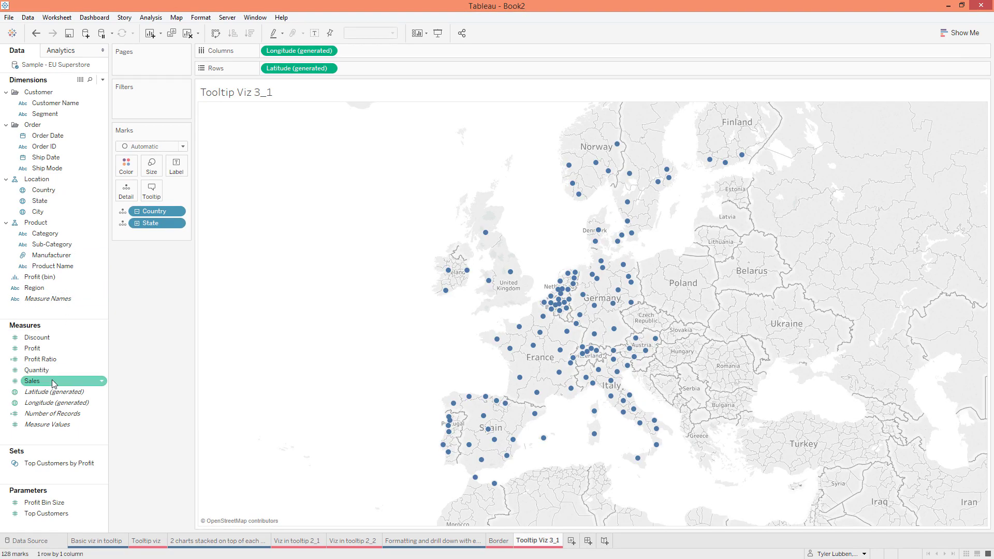
{"action": "left_click_drag", "start_coordinate": [52, 381], "coordinate": [127, 175]}
{"action": "left_click_drag", "start_coordinate": [163, 212], "coordinate": [176, 167]}
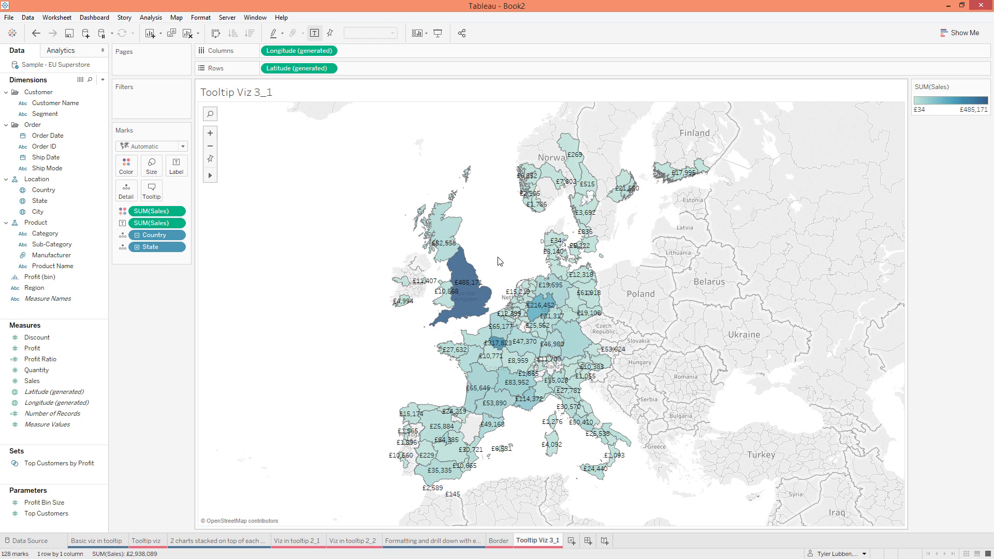
{"action": "mouse_move", "coordinate": [573, 314]}
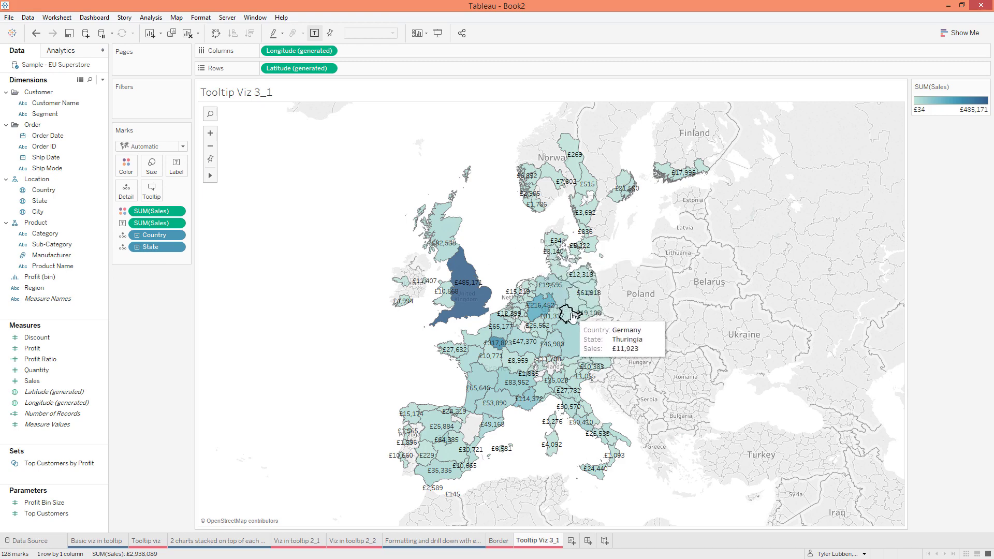
Step: Insert the Border sheet below the Sales line in the tooltip of the "Formatting and drill down with enlarge action" sheet and preview it
{"action": "left_click", "coordinate": [469, 542]}
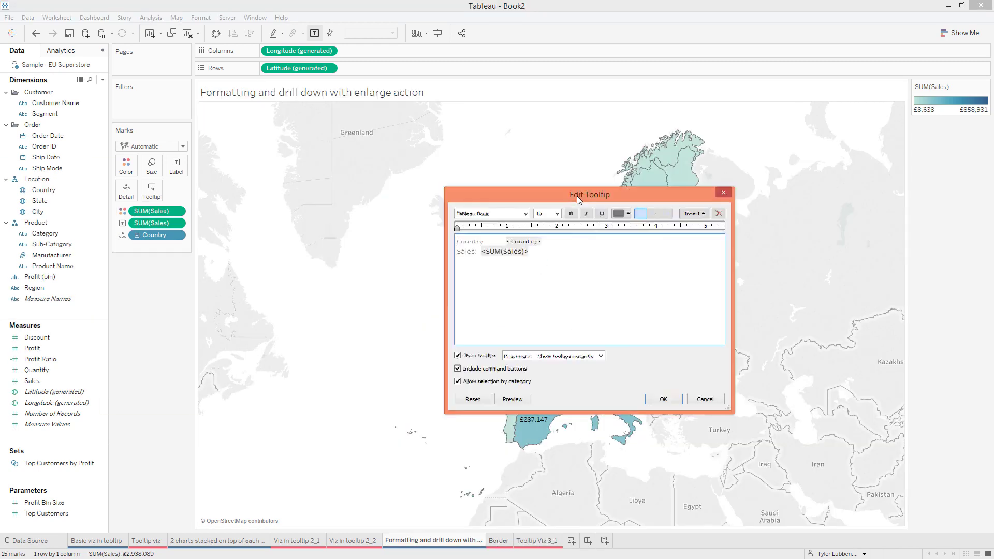
{"action": "left_click_drag", "start_coordinate": [577, 196], "coordinate": [470, 170]}
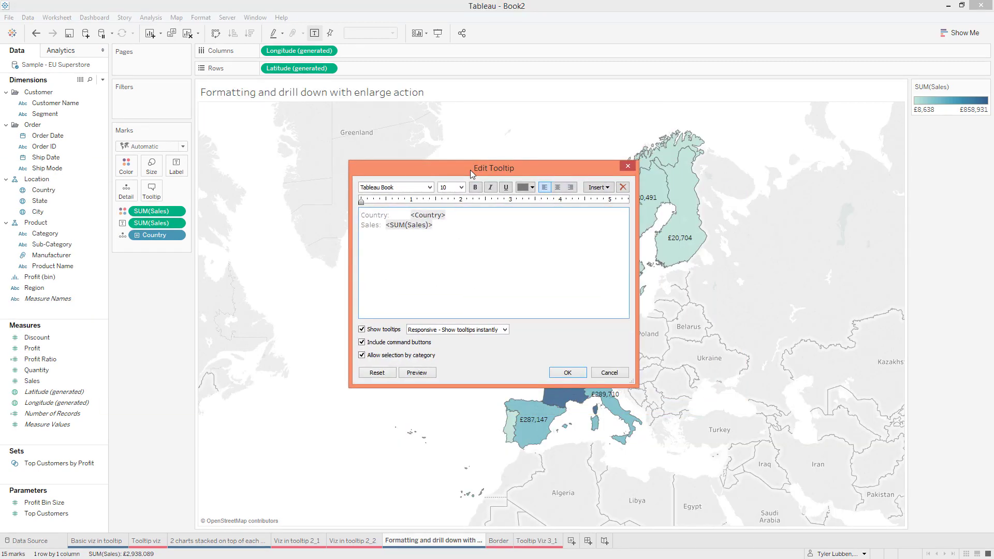
{"action": "left_click", "coordinate": [456, 227]}
{"action": "left_click", "coordinate": [598, 187]}
{"action": "mouse_move", "coordinate": [661, 205]}
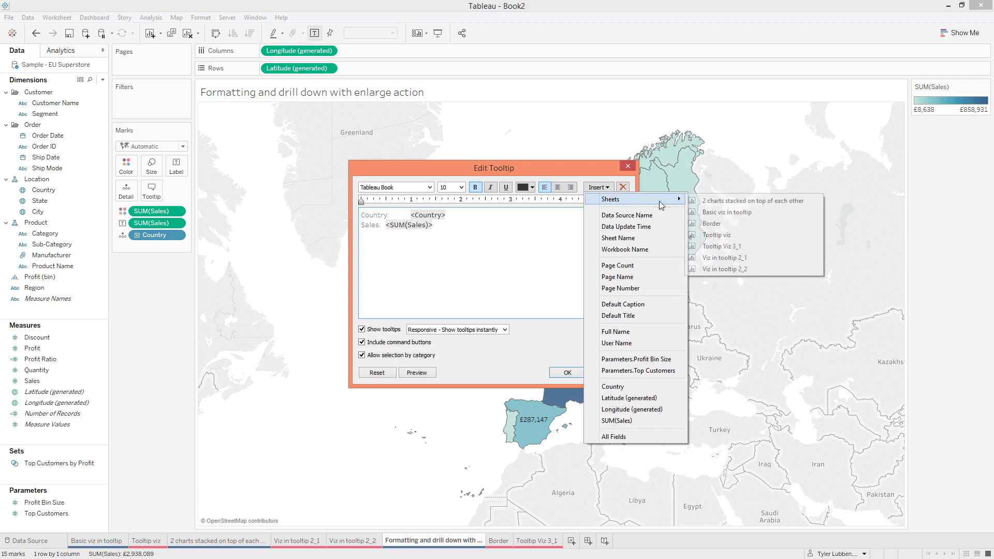
{"action": "left_click", "coordinate": [712, 223]}
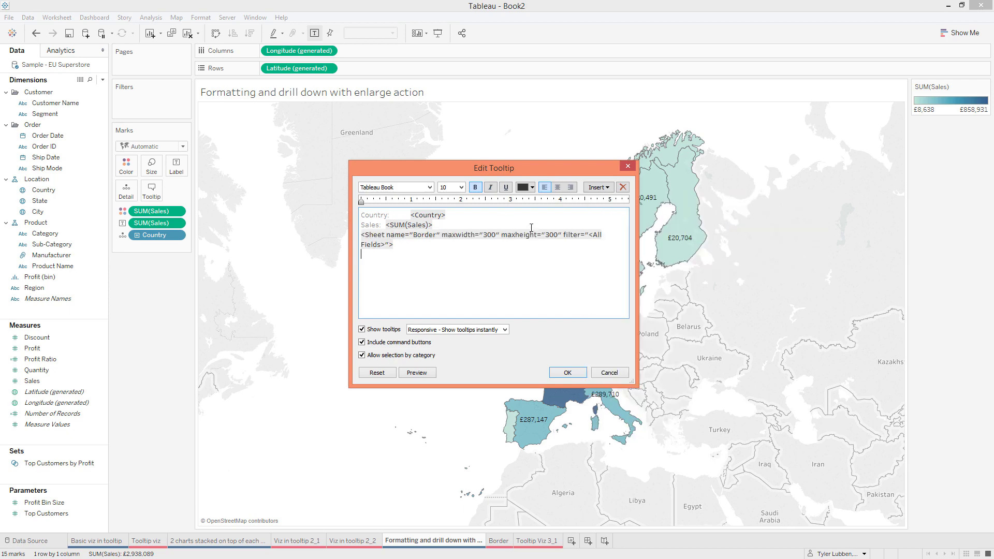
{"action": "left_click", "coordinate": [418, 372]}
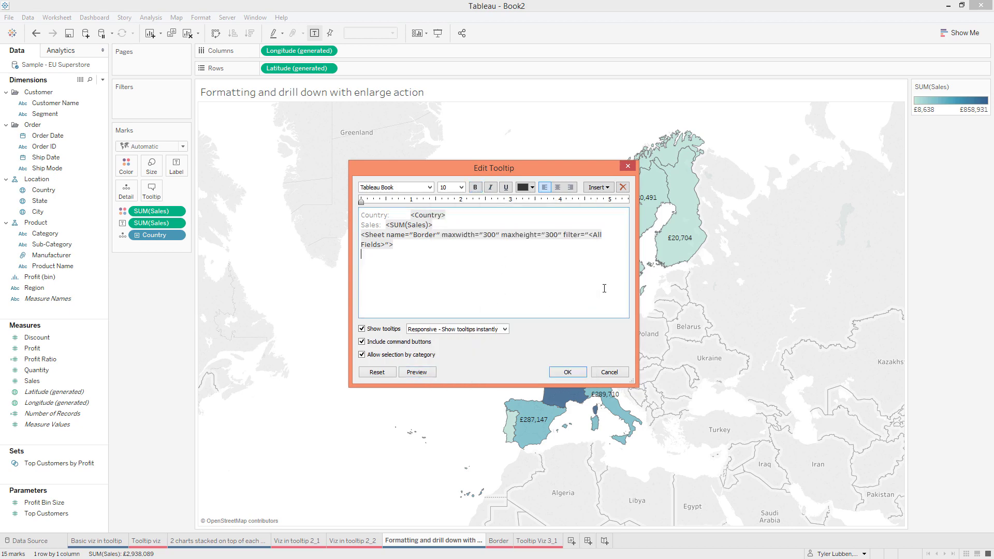
Step: Set the Border sheet's maxheight in the tooltip to 9 and preview the tooltip
{"action": "left_click", "coordinate": [555, 236]}
{"action": "double_click", "coordinate": [555, 235]}
{"action": "type", "text": "9"}
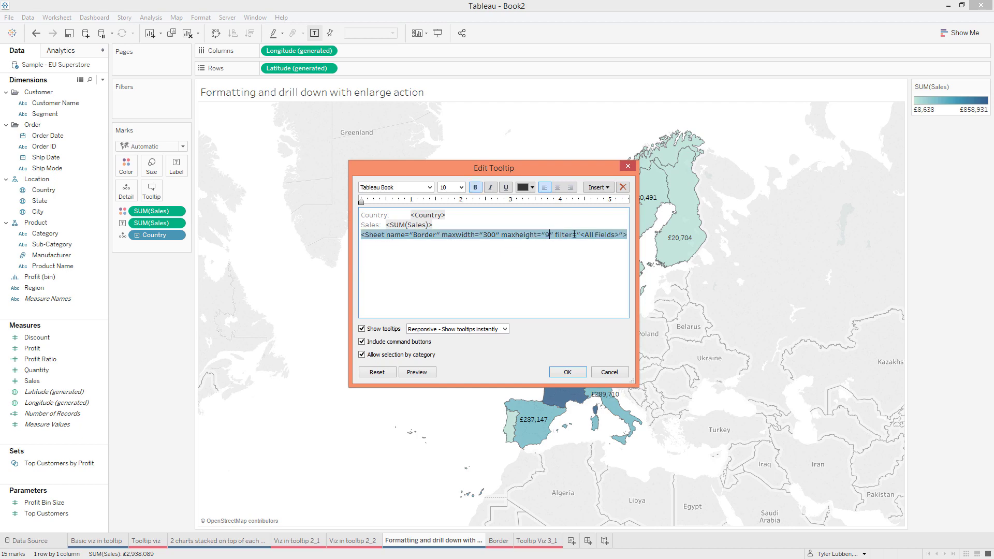
{"action": "left_click", "coordinate": [427, 371]}
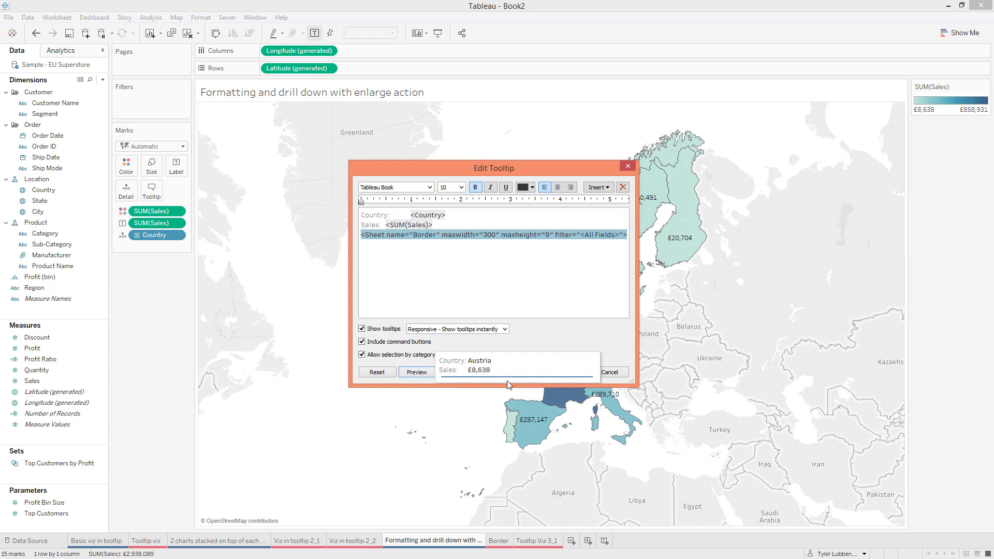
Step: Center the Country and Sales lines in the tooltip and set their font size to 16
{"action": "left_click_drag", "start_coordinate": [434, 226], "coordinate": [360, 214]}
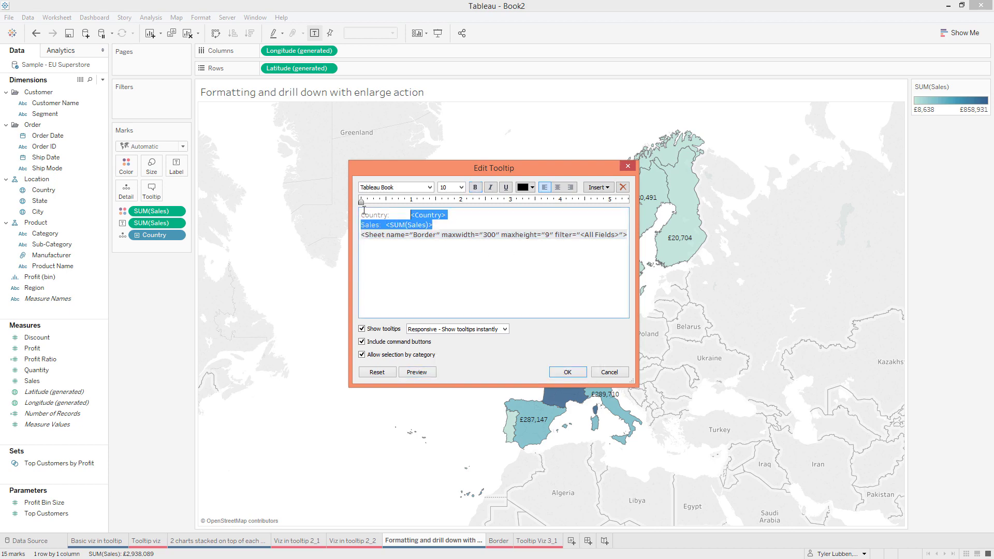
{"action": "left_click", "coordinate": [557, 188]}
{"action": "left_click", "coordinate": [460, 187]}
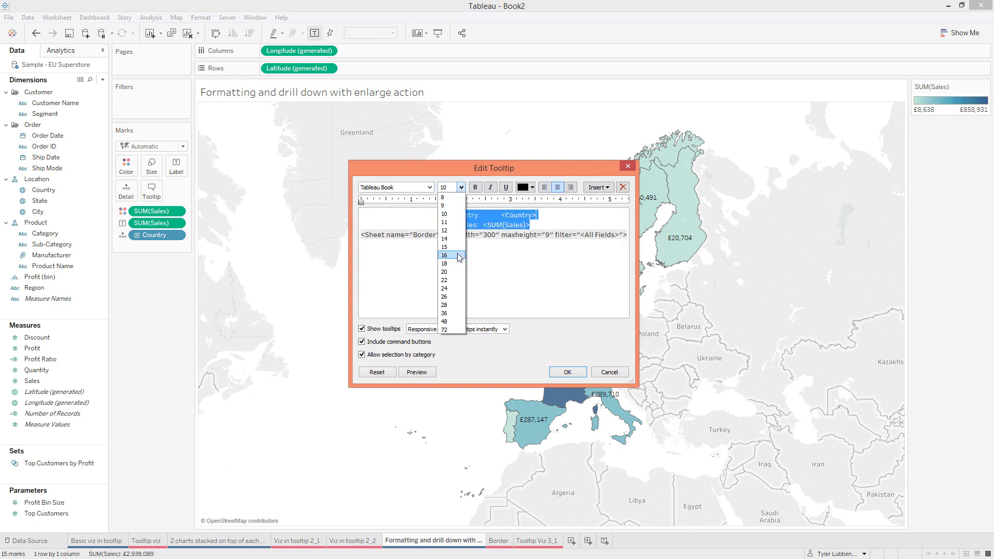
{"action": "left_click", "coordinate": [452, 255]}
Step: Insert the Tooltip Viz 3_1 sheet below the Border sheet, apply the tooltip, and check it on France, United Kingdom and Norway
{"action": "left_click", "coordinate": [629, 247]}
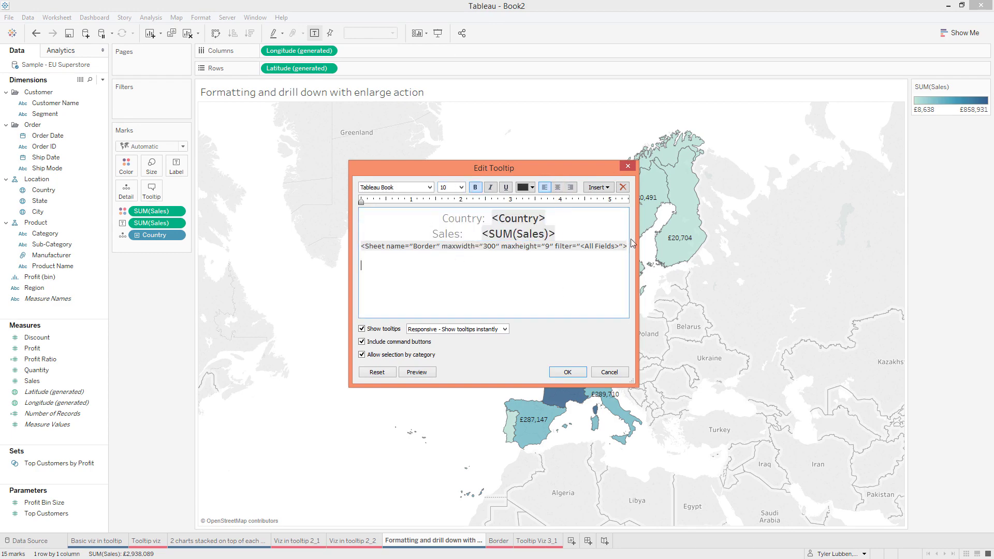
{"action": "left_click", "coordinate": [604, 188]}
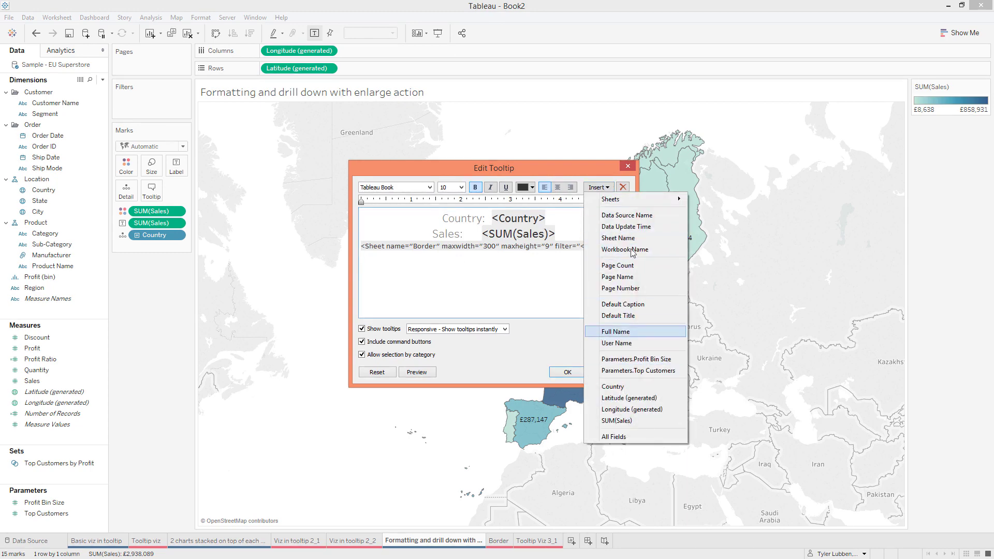
{"action": "mouse_move", "coordinate": [645, 201]}
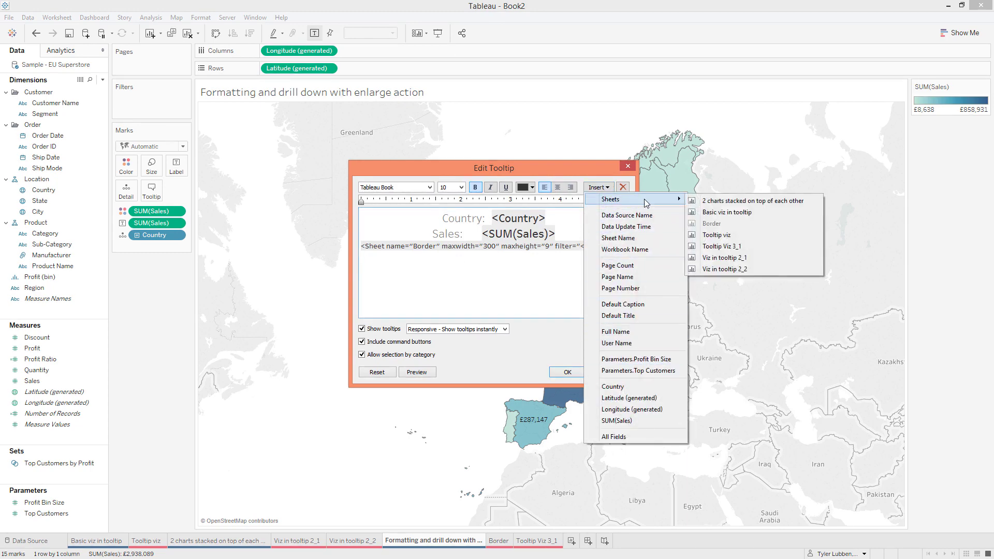
{"action": "left_click", "coordinate": [739, 248]}
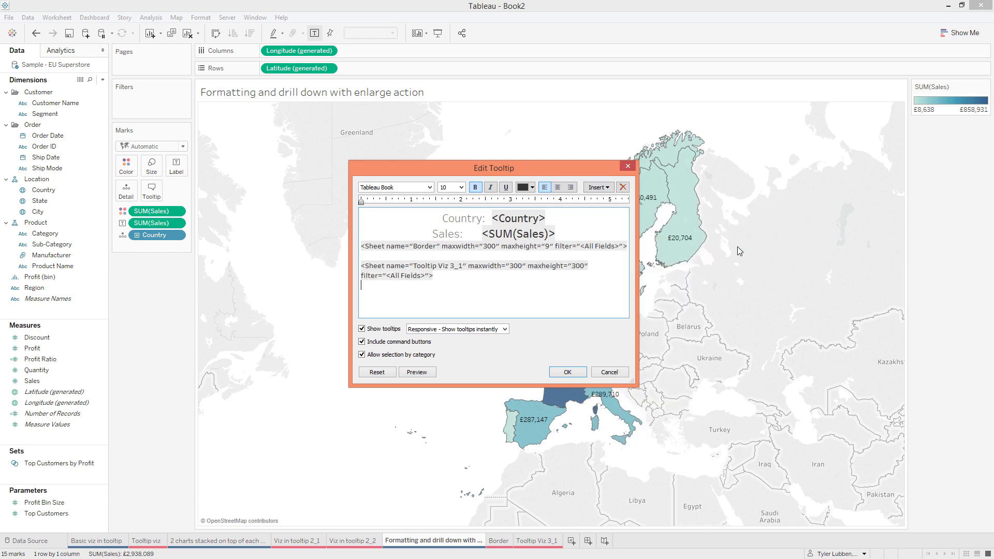
{"action": "left_click", "coordinate": [416, 373]}
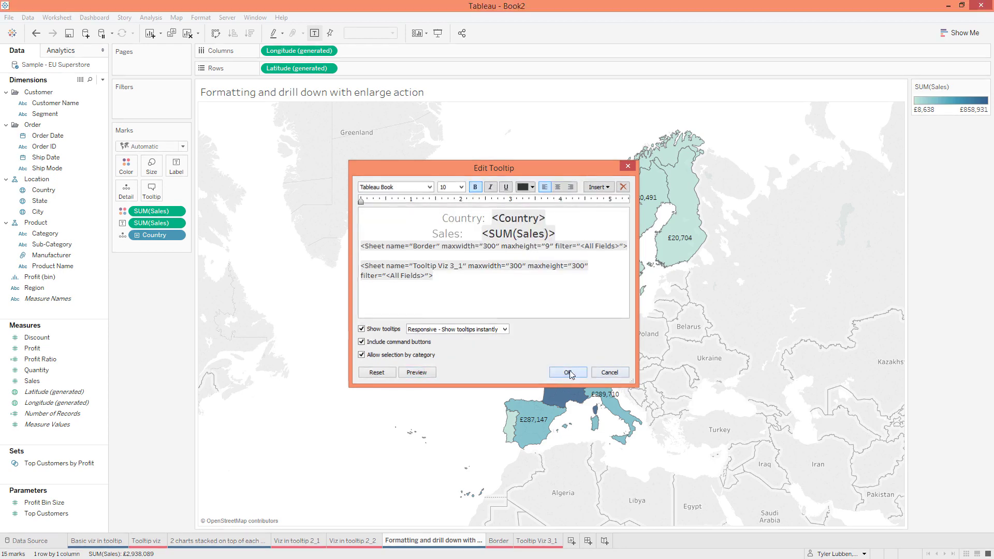
{"action": "left_click", "coordinate": [570, 372]}
{"action": "mouse_move", "coordinate": [565, 386]}
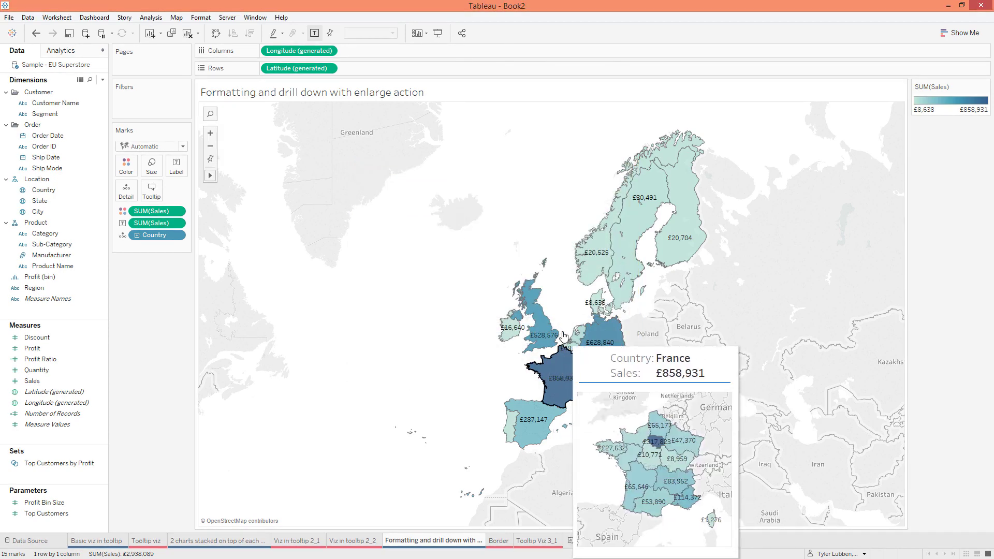
{"action": "mouse_move", "coordinate": [545, 342]}
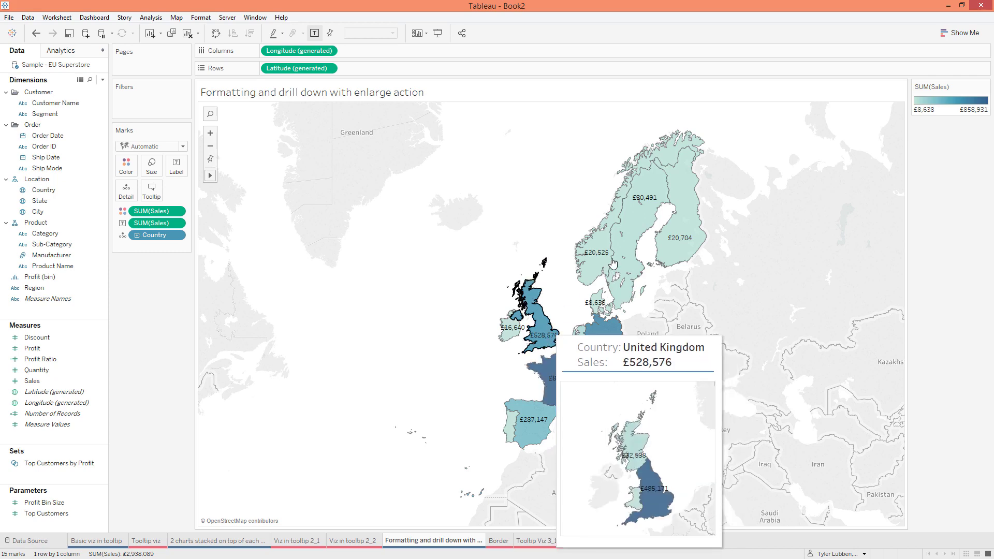
{"action": "mouse_move", "coordinate": [613, 263]}
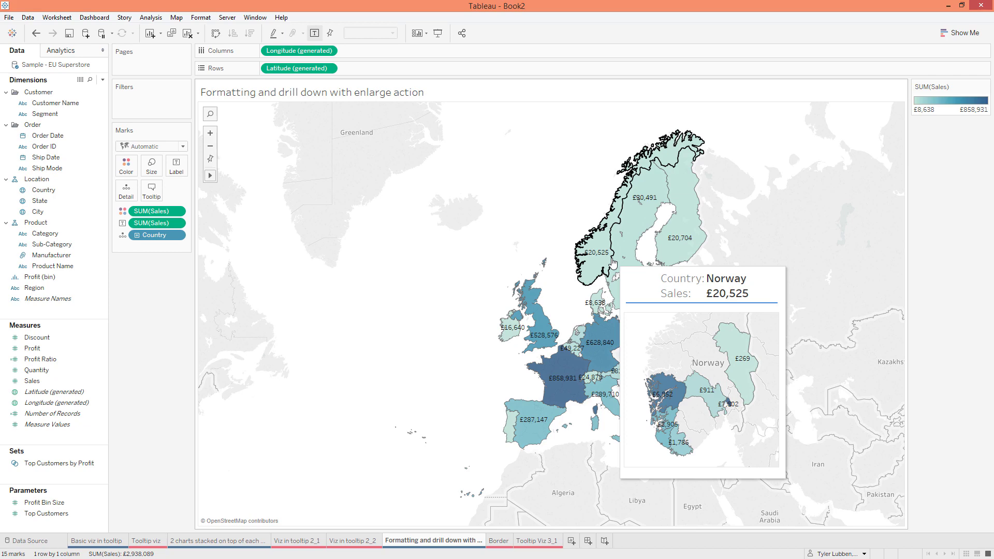
Step: Add a new worksheet and name it "Charts side by side with sentence formatting"
{"action": "left_click", "coordinate": [572, 542]}
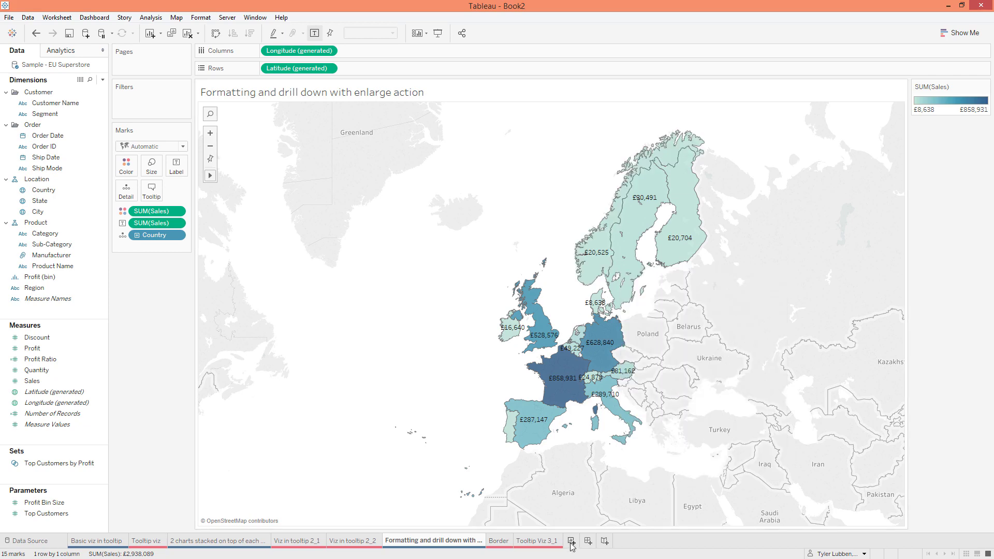
{"action": "double_click", "coordinate": [571, 541]}
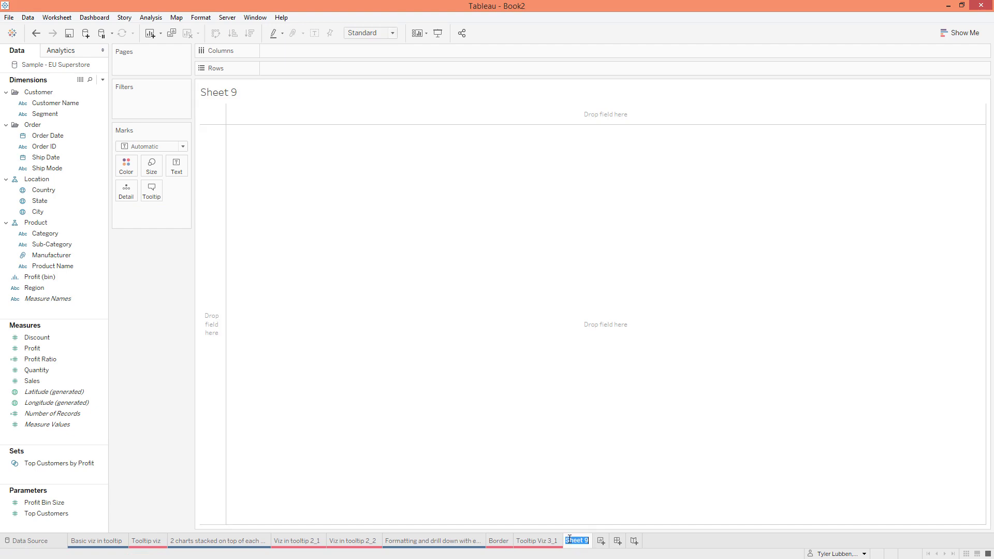
{"action": "type", "text": "d"}
{"action": "type", "text": "harts side by"}
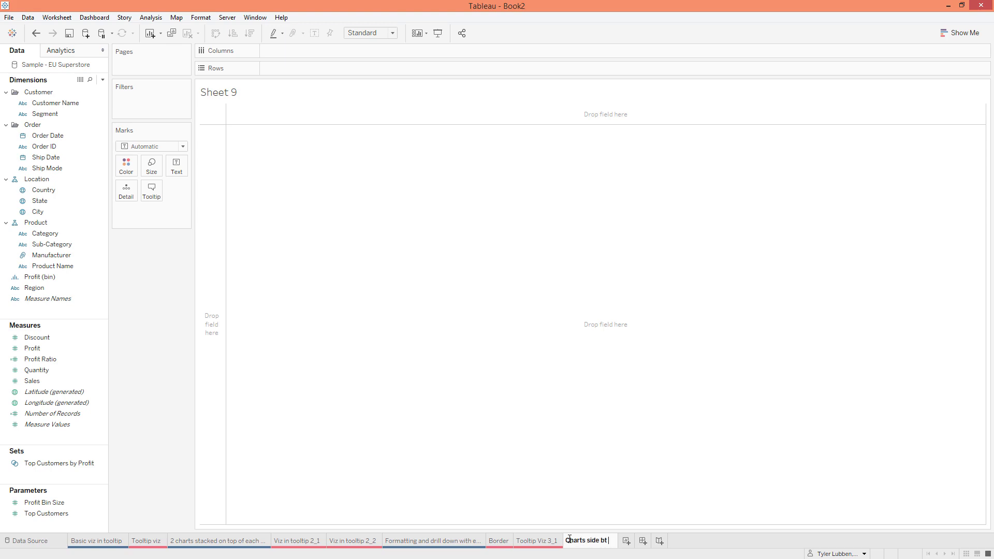
{"action": "type", "text": " side wi"}
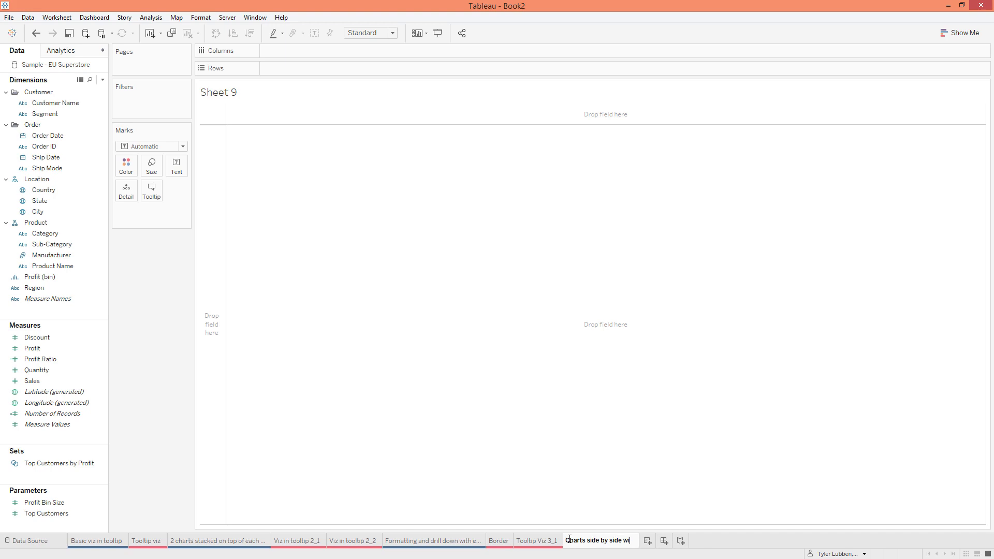
{"action": "type", "text": "th sentence fomr"}
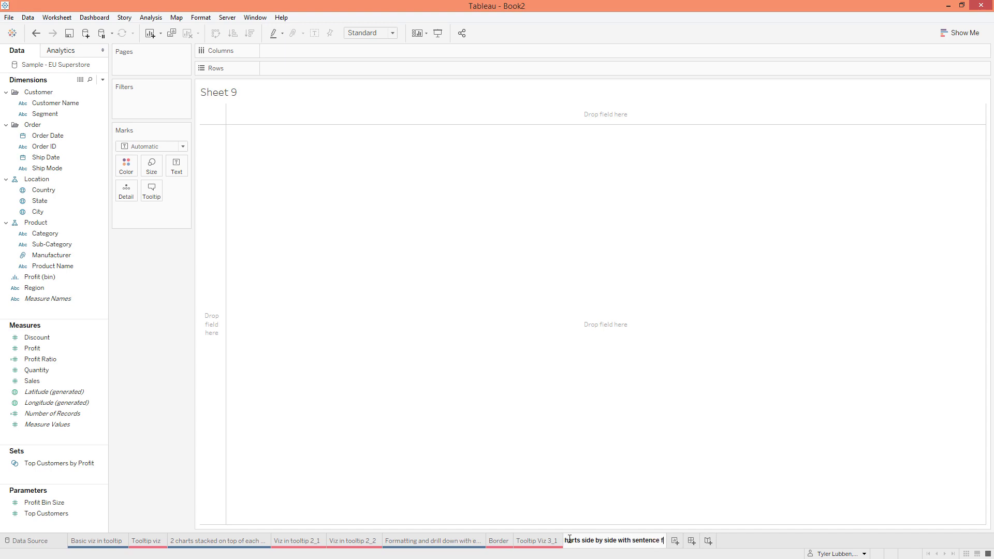
{"action": "key", "text": "BackSpace"}
{"action": "key", "text": "BackSpace"}
{"action": "type", "text": "mating"}
{"action": "left_click", "coordinate": [563, 409]}
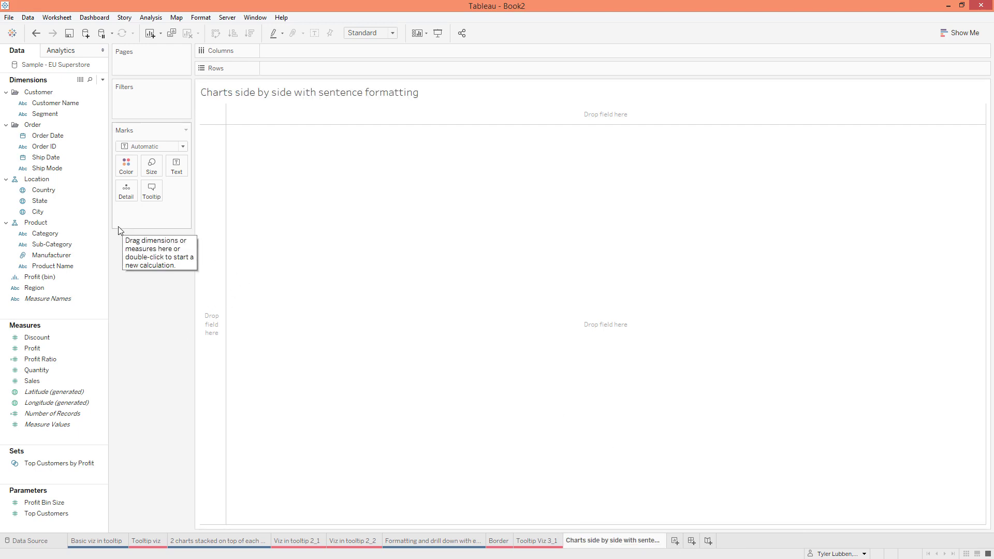
Step: Build a filled map by Country with Sales shown as both the color and the label
{"action": "left_click", "coordinate": [52, 212]}
{"action": "double_click", "coordinate": [49, 192]}
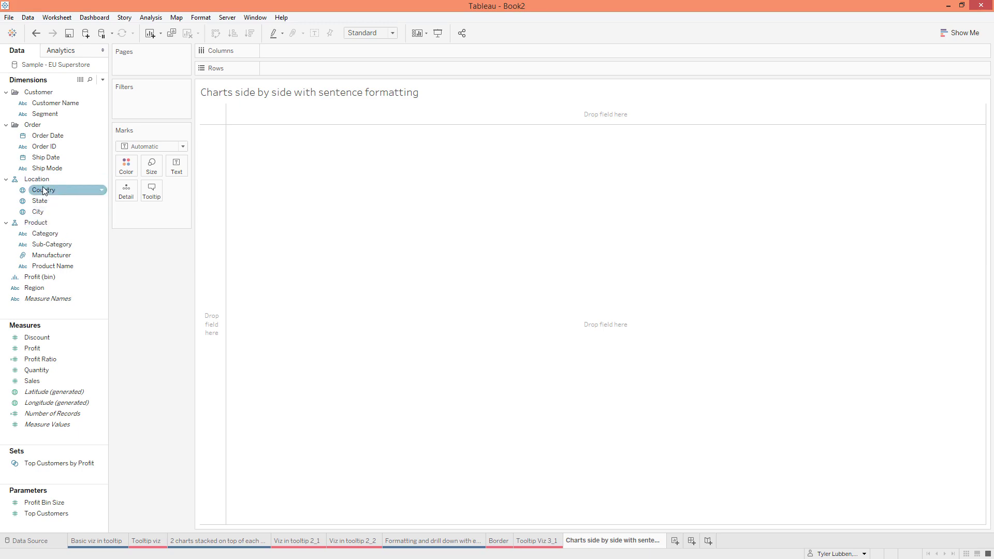
{"action": "left_click", "coordinate": [50, 383]}
{"action": "left_click_drag", "start_coordinate": [50, 383], "coordinate": [127, 167]}
{"action": "left_click_drag", "start_coordinate": [156, 214], "coordinate": [176, 167]}
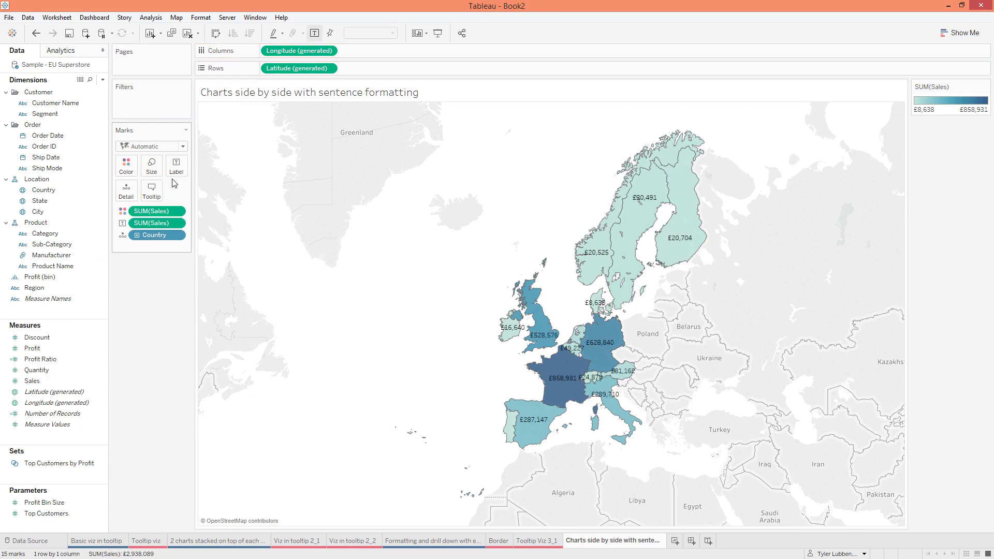
Step: Color the tab of the "Charts side by side with sentence formatting" sheet blue
{"action": "right_click", "coordinate": [607, 546]}
{"action": "mouse_move", "coordinate": [643, 535]}
{"action": "left_click", "coordinate": [725, 487]}
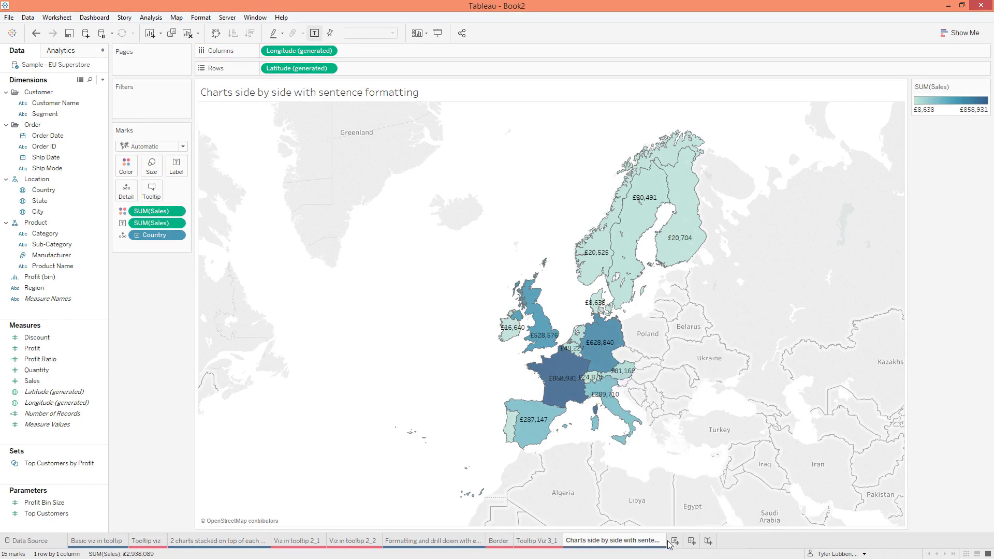
Step: Add a new worksheet named "Viz tooltop 4_1" and color its tab red
{"action": "left_click", "coordinate": [678, 543]}
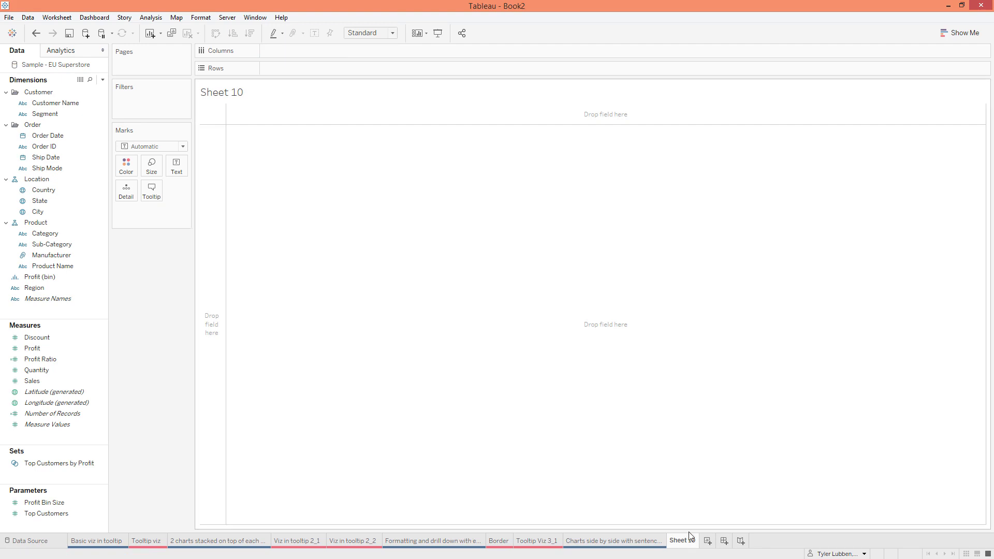
{"action": "double_click", "coordinate": [683, 541]}
{"action": "type", "text": "V"}
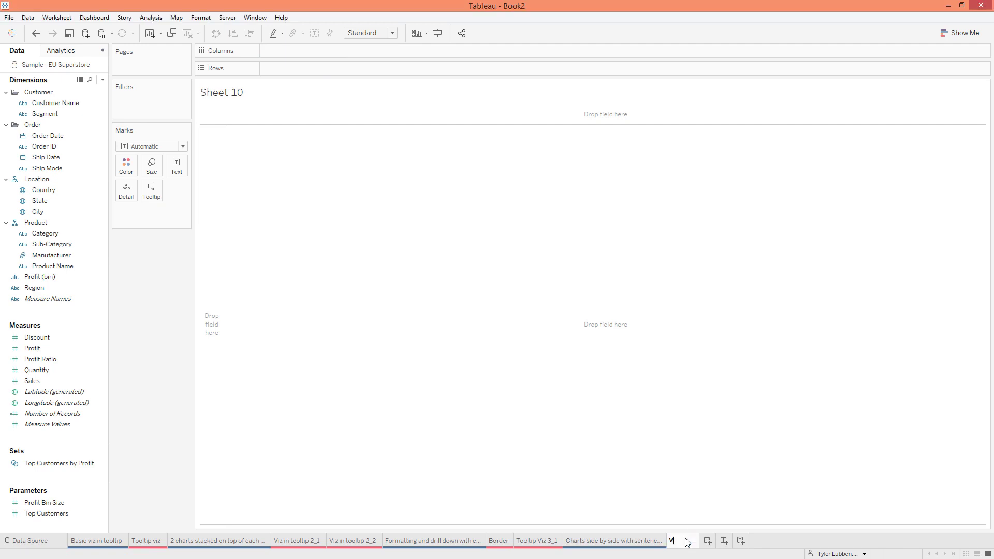
{"action": "type", "text": "iz tooltip 2"}
{"action": "type", "text": "_1"}
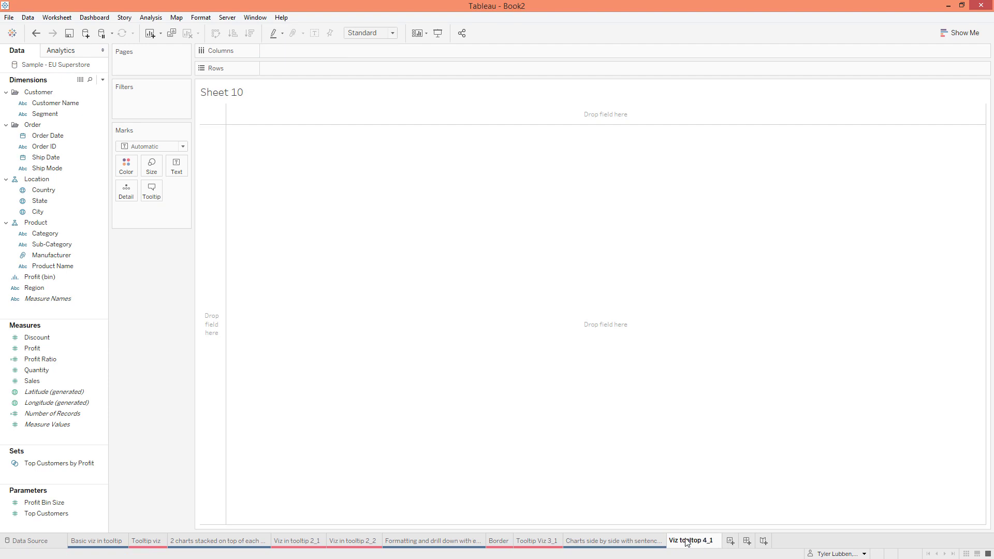
{"action": "key", "text": "Return"}
{"action": "right_click", "coordinate": [743, 546]}
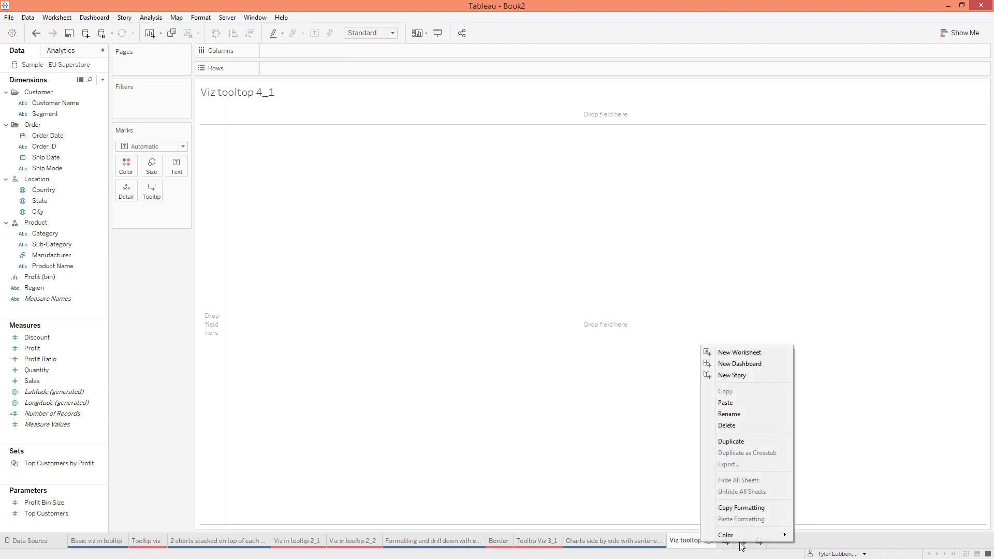
{"action": "mouse_move", "coordinate": [756, 535]}
{"action": "left_click", "coordinate": [817, 497]}
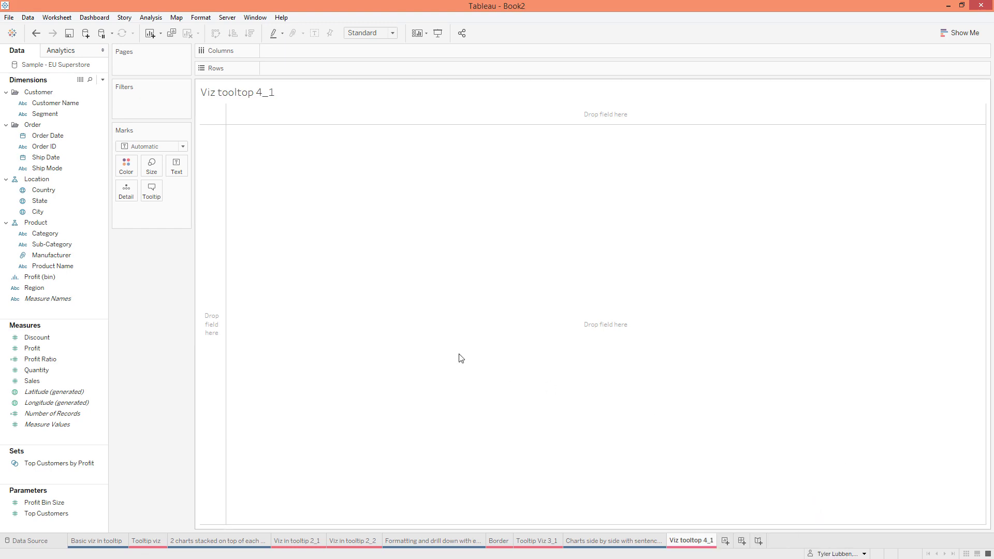
Step: Create a horizontal bar chart of Sales by Sub-Category and sort it in descending order
{"action": "left_click_drag", "start_coordinate": [77, 244], "coordinate": [291, 63]}
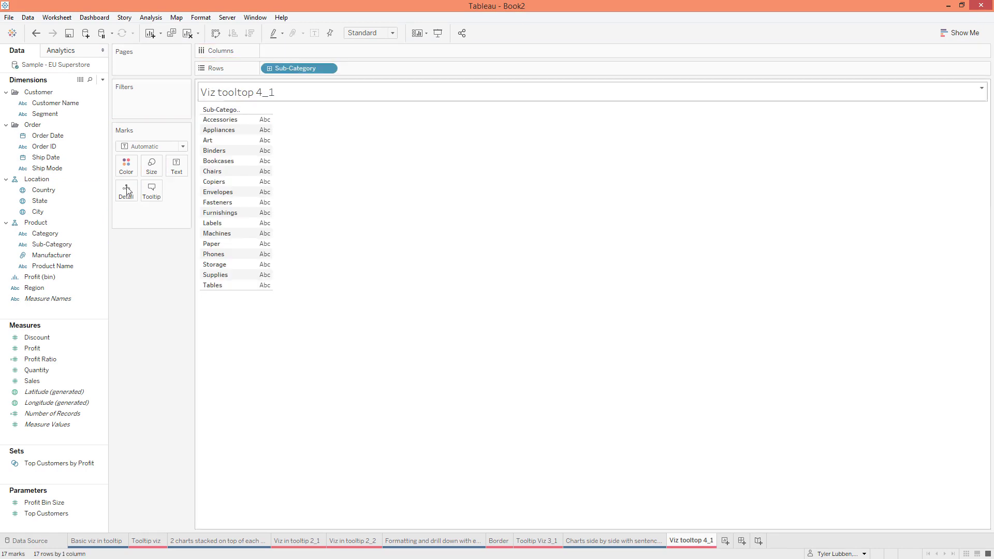
{"action": "left_click_drag", "start_coordinate": [40, 381], "coordinate": [251, 229]}
{"action": "left_click", "coordinate": [951, 34]}
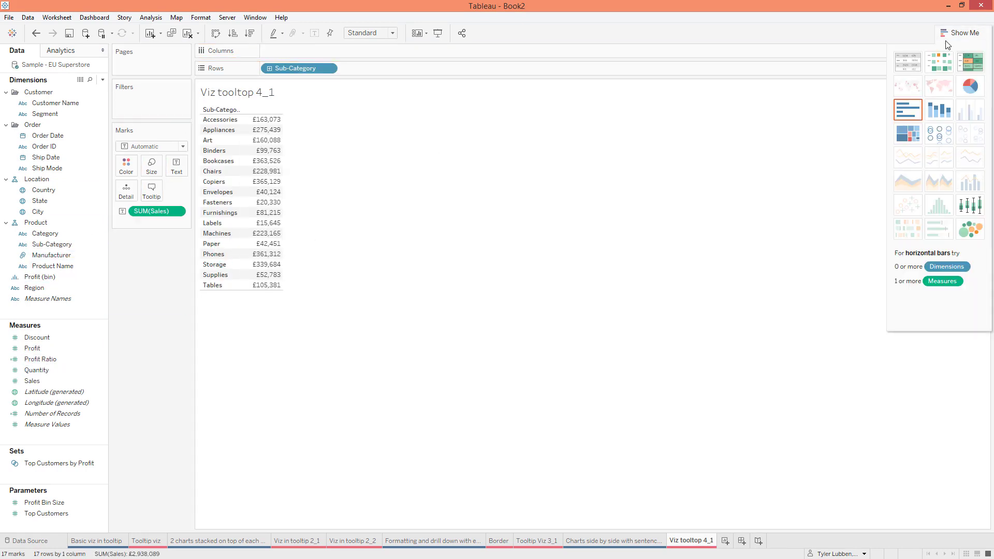
{"action": "left_click", "coordinate": [914, 111]}
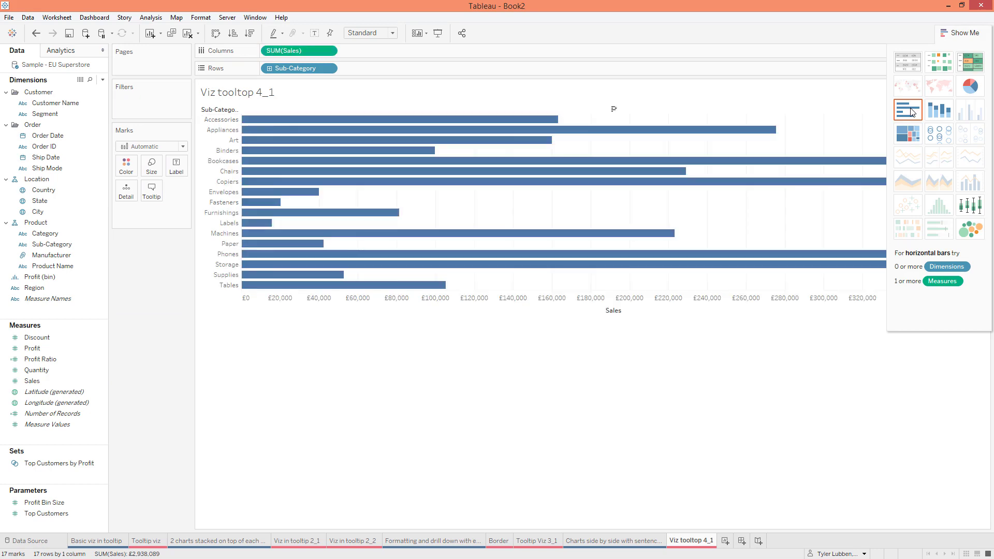
{"action": "left_click", "coordinate": [966, 33]}
{"action": "left_click", "coordinate": [250, 33]}
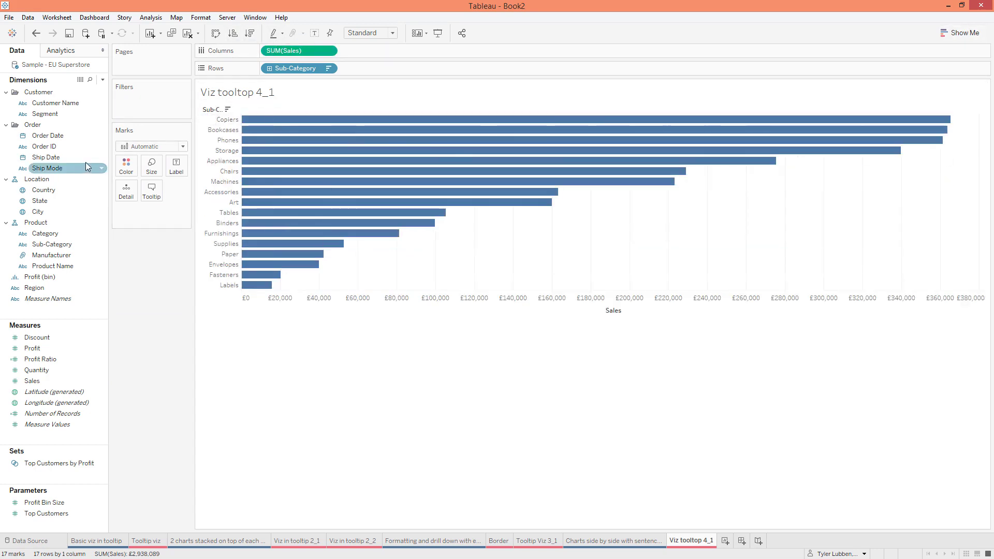
Step: Color the bars by Sales and give them a black border
{"action": "left_click", "coordinate": [125, 166]}
{"action": "left_click", "coordinate": [132, 247]}
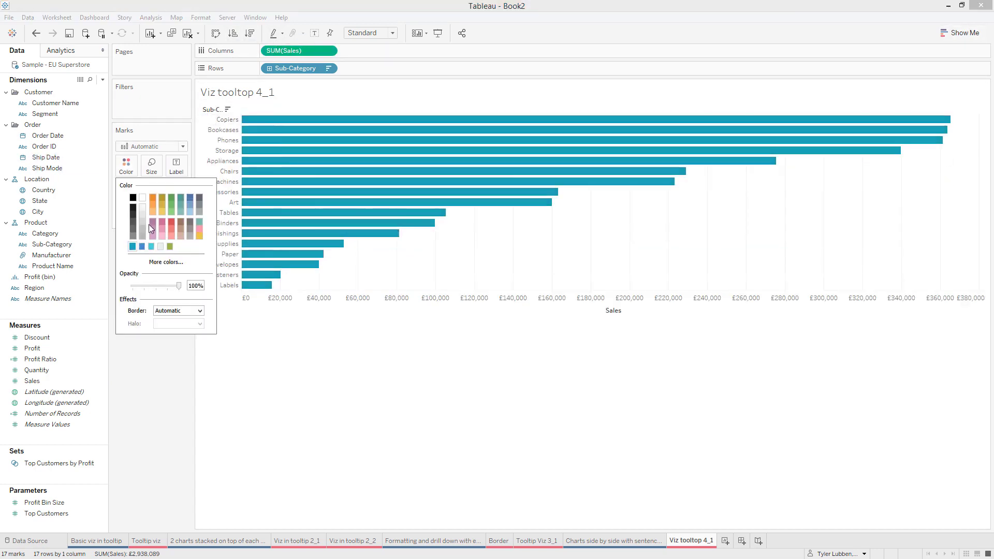
{"action": "left_click_drag", "start_coordinate": [284, 50], "coordinate": [134, 164]}
{"action": "left_click", "coordinate": [125, 166]}
{"action": "left_click", "coordinate": [173, 248]}
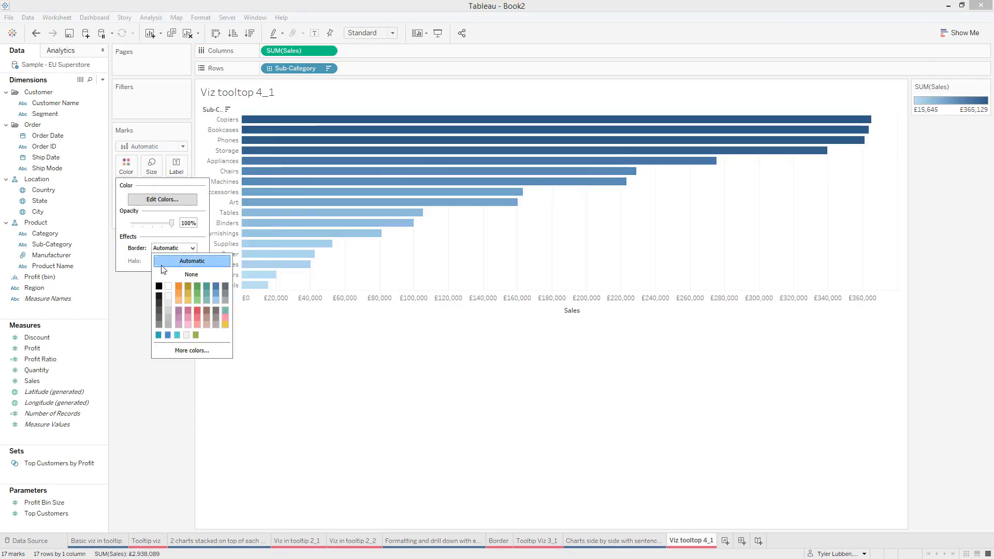
{"action": "left_click", "coordinate": [158, 335]}
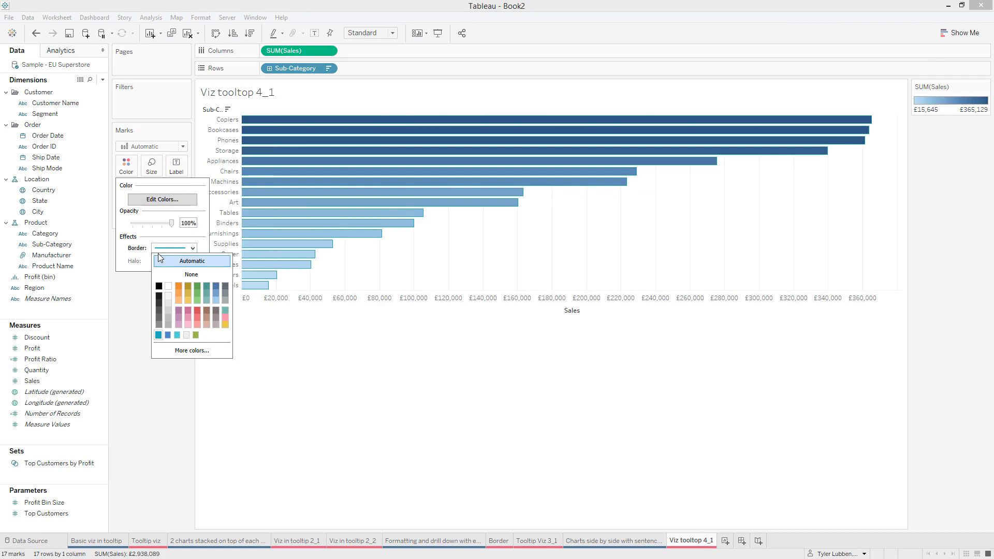
{"action": "left_click", "coordinate": [158, 285]}
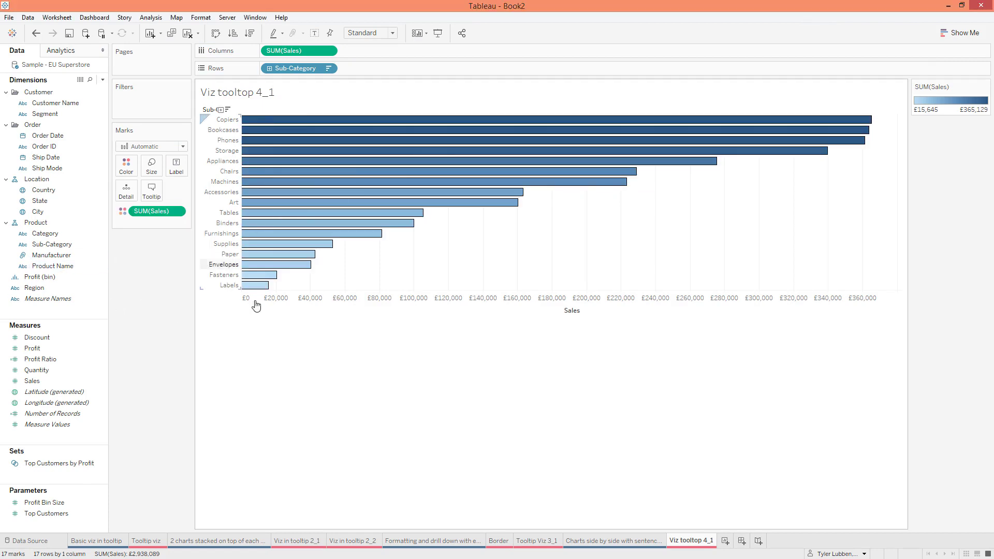
Step: Try adjusting the bar size and hide the Sub-Category field label for rows
{"action": "left_click", "coordinate": [152, 170]}
{"action": "left_click_drag", "start_coordinate": [216, 197], "coordinate": [222, 197]}
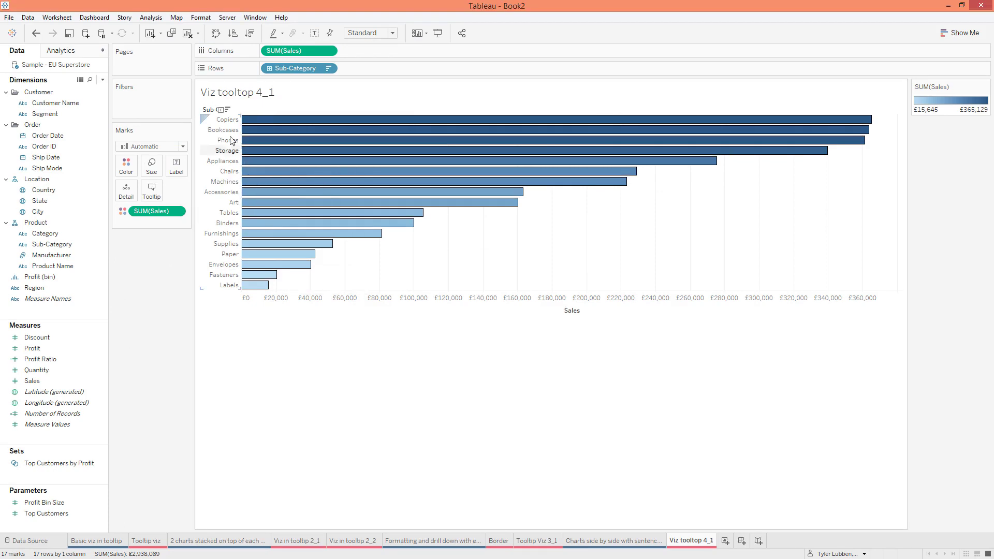
{"action": "right_click", "coordinate": [210, 110]}
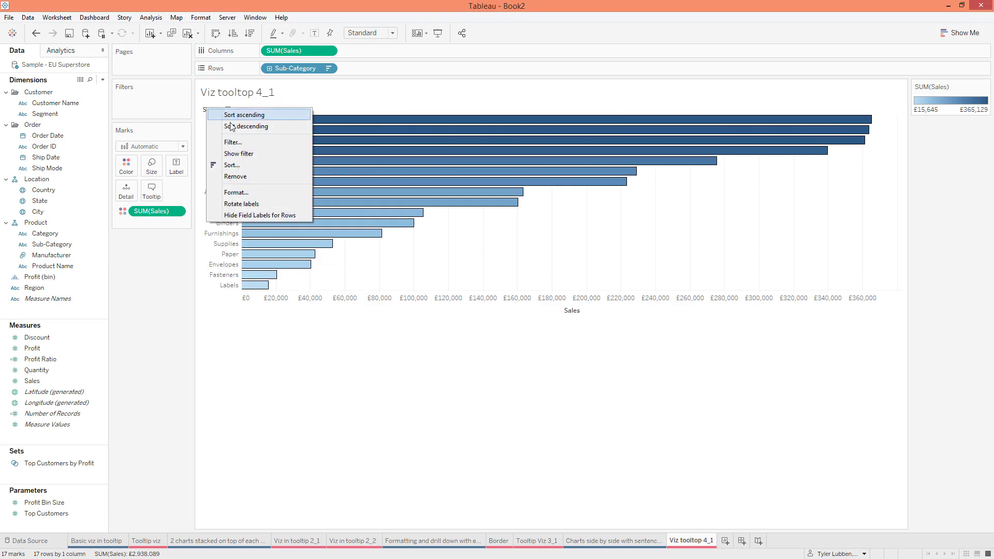
{"action": "left_click", "coordinate": [258, 216]}
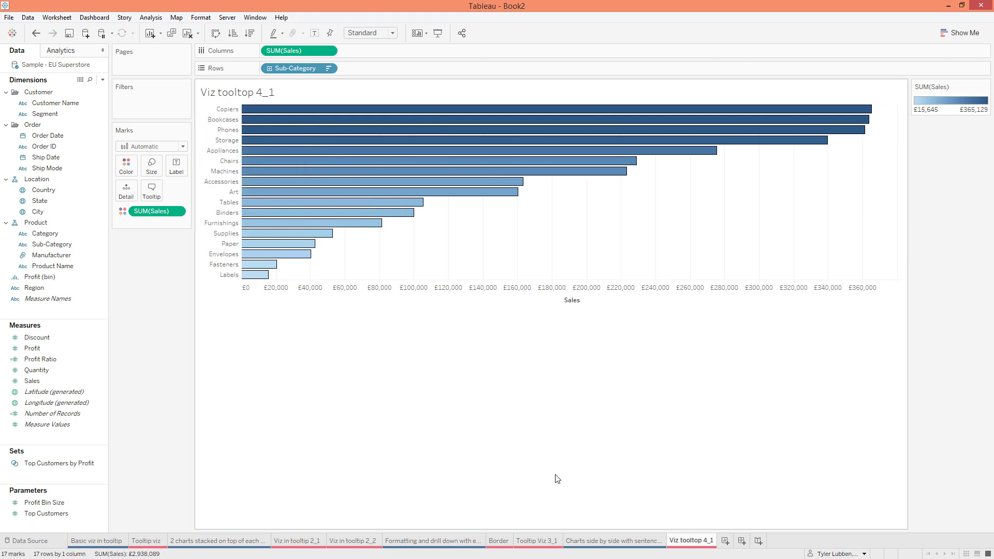
Step: Duplicate the Viz tooltop 4_1 sheet and rename the copy "Viz tooltop 4_2"
{"action": "right_click", "coordinate": [702, 542]}
{"action": "left_click", "coordinate": [728, 501]}
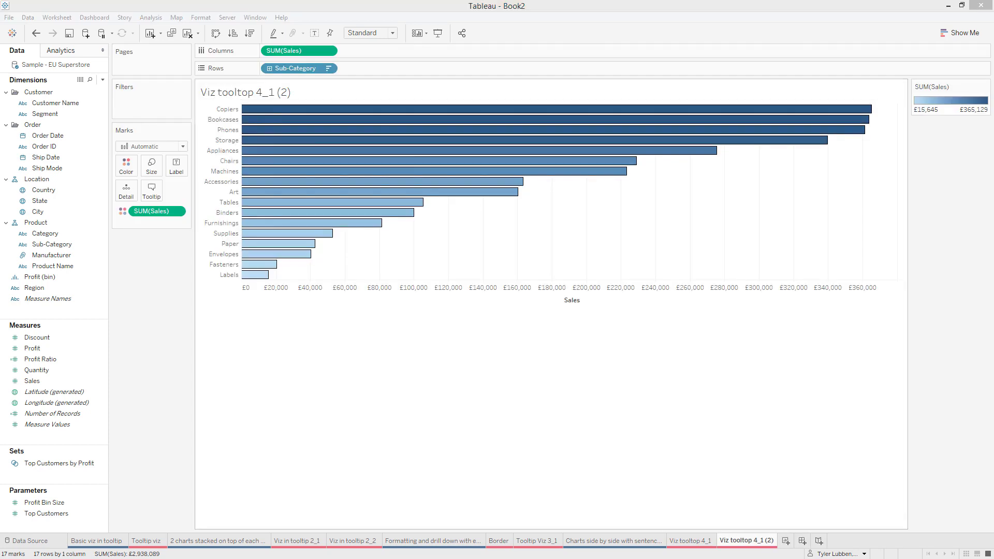
{"action": "double_click", "coordinate": [772, 544]}
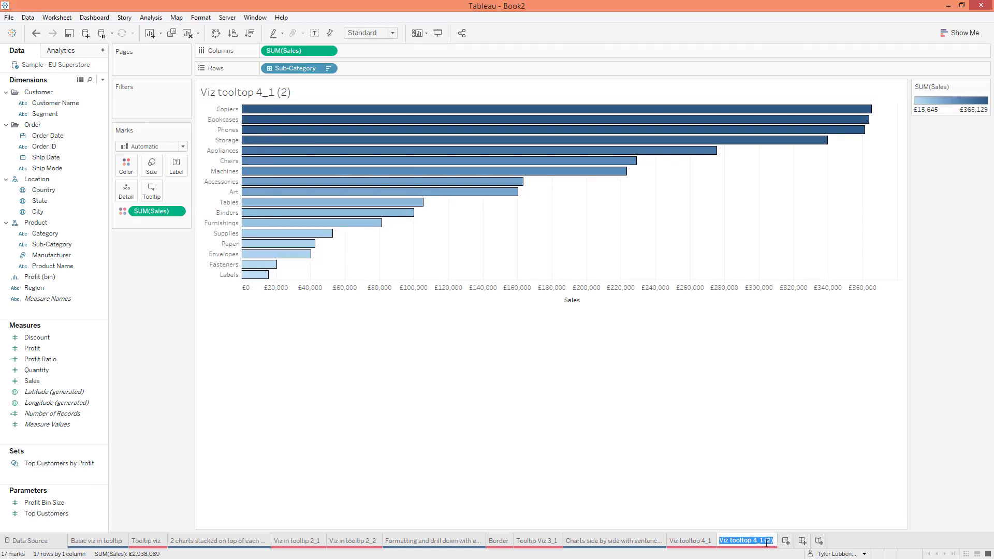
{"action": "left_click_drag", "start_coordinate": [764, 541], "coordinate": [787, 533]}
{"action": "type", "text": "2"}
{"action": "key", "text": "Return"}
Step: Replace Sales with Quantity as both the bar length and the bar color on the Viz tooltop 4_2 sheet
{"action": "left_click", "coordinate": [40, 352]}
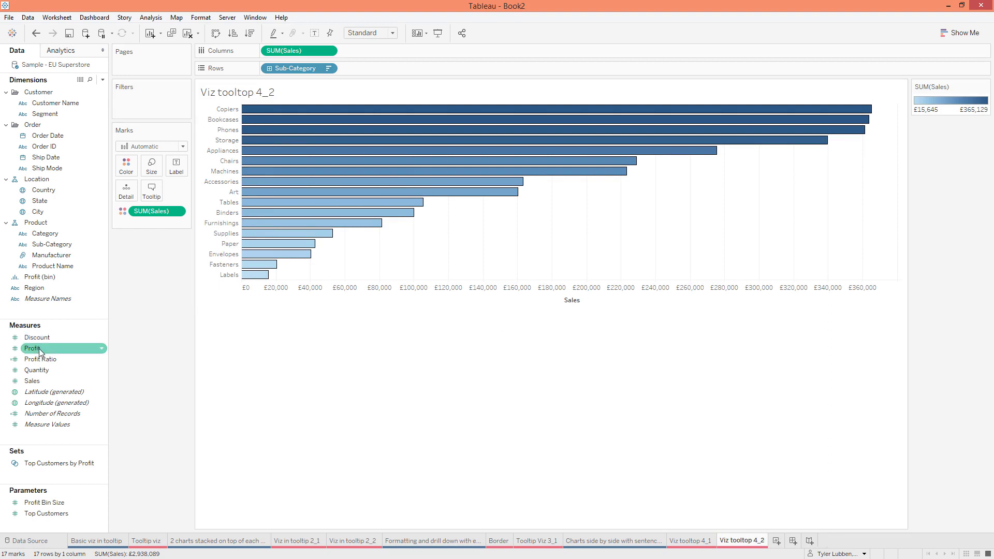
{"action": "left_click_drag", "start_coordinate": [36, 370], "coordinate": [167, 211]}
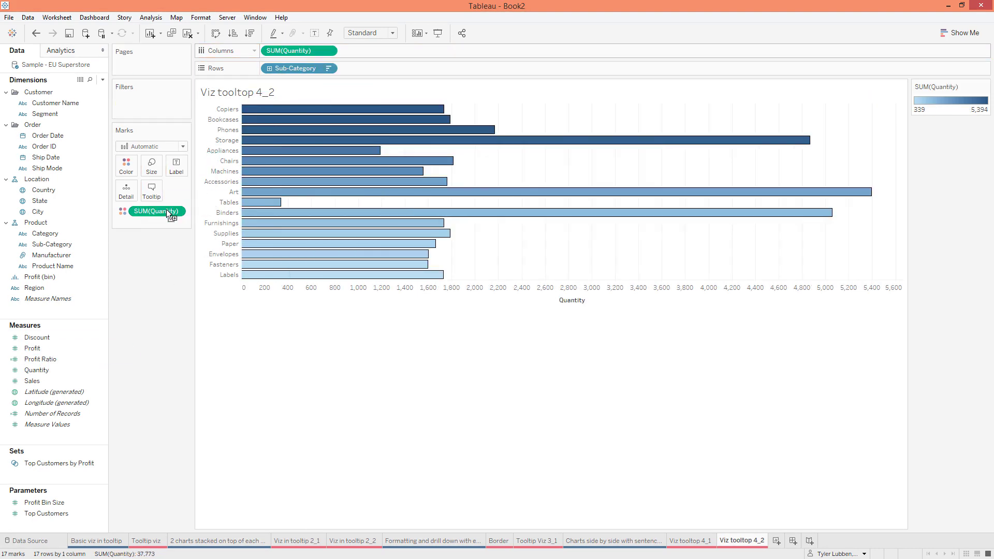
Step: Change the Quantity color palette to a custom bright green and sort the sub-categories by Quantity in descending order
{"action": "left_click", "coordinate": [126, 165]}
{"action": "left_click", "coordinate": [162, 199]}
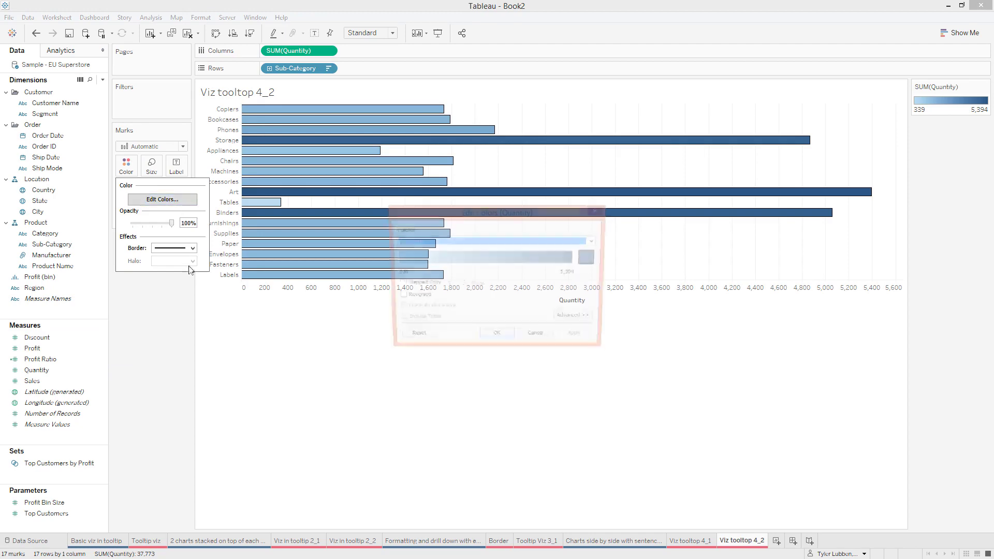
{"action": "left_click", "coordinate": [591, 257]}
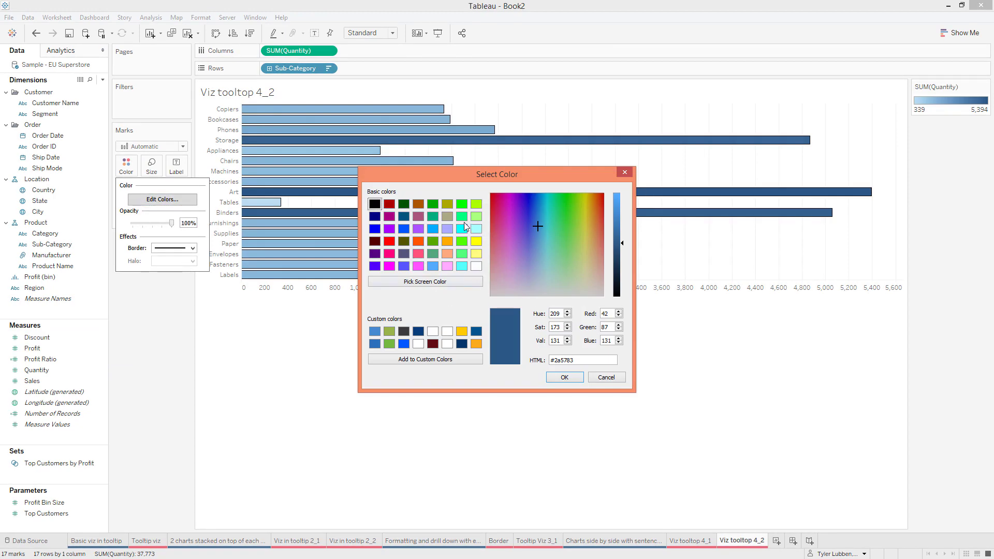
{"action": "left_click", "coordinate": [461, 203]}
{"action": "left_click", "coordinate": [565, 377]}
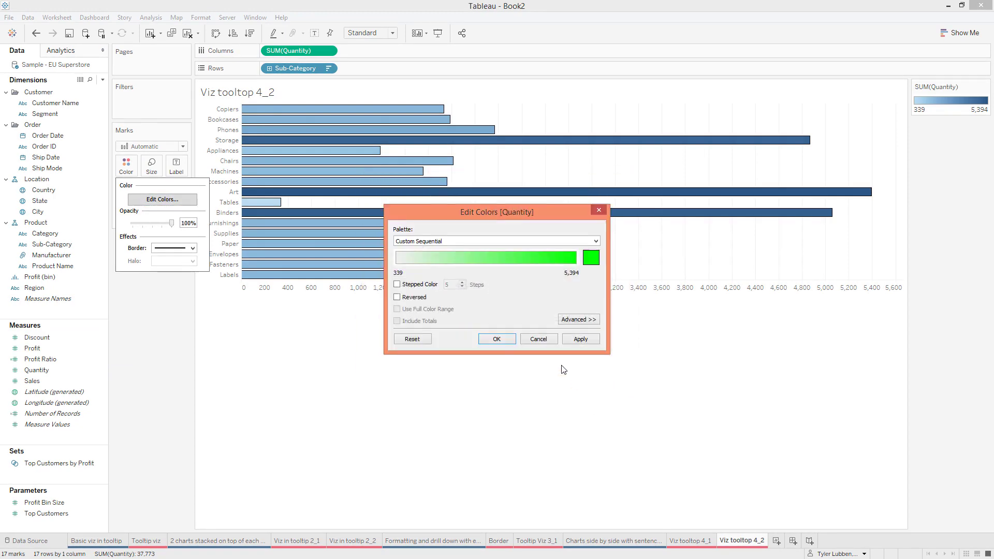
{"action": "left_click", "coordinate": [496, 340]}
{"action": "left_click", "coordinate": [250, 33]}
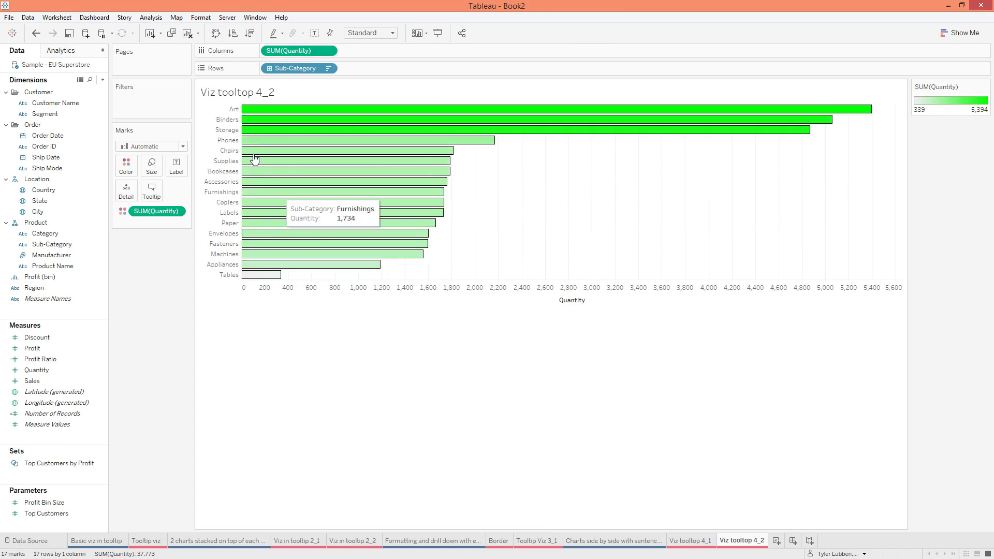
Step: Open the tooltip of the "Charts side by side with sentence formatting" sheet for editing and delete all of its default text
{"action": "left_click", "coordinate": [638, 541]}
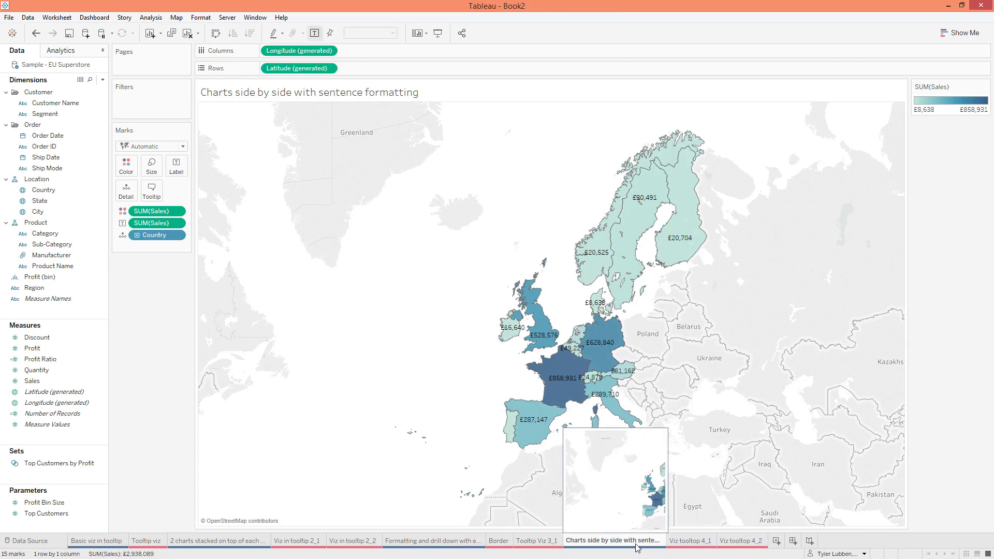
{"action": "left_click", "coordinate": [157, 188]}
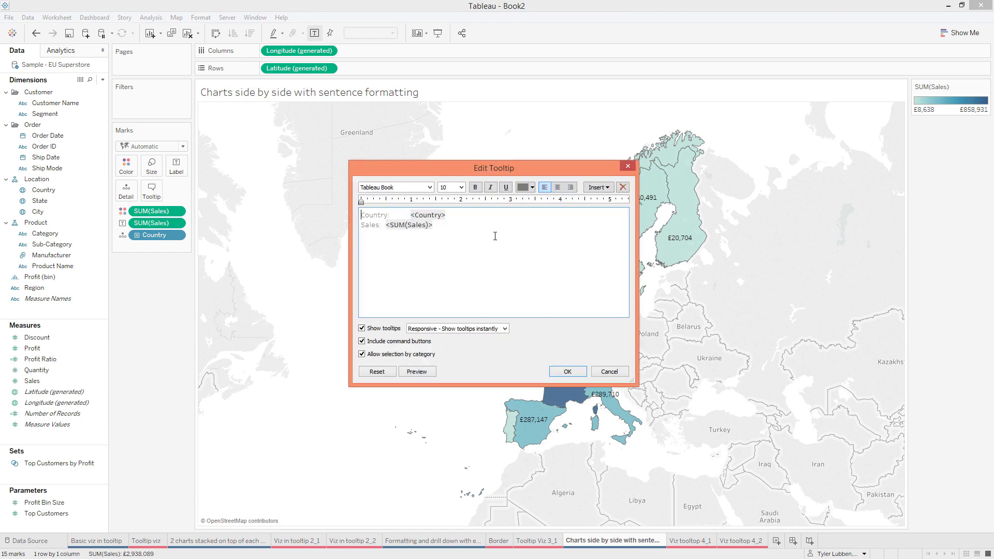
{"action": "double_click", "coordinate": [410, 224]}
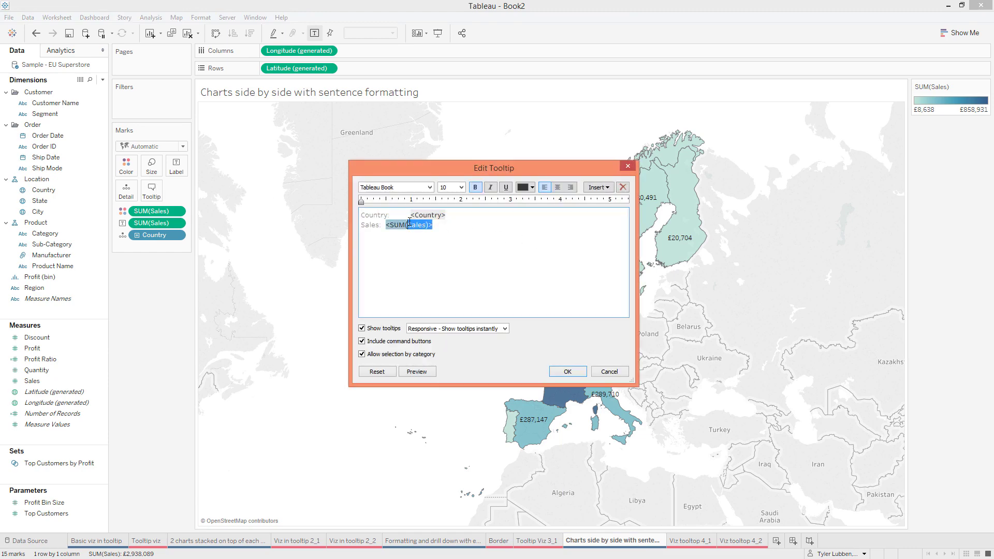
{"action": "left_click", "coordinate": [470, 229]}
{"action": "key", "text": "ctrl+a"}
{"action": "key", "text": "Delete"}
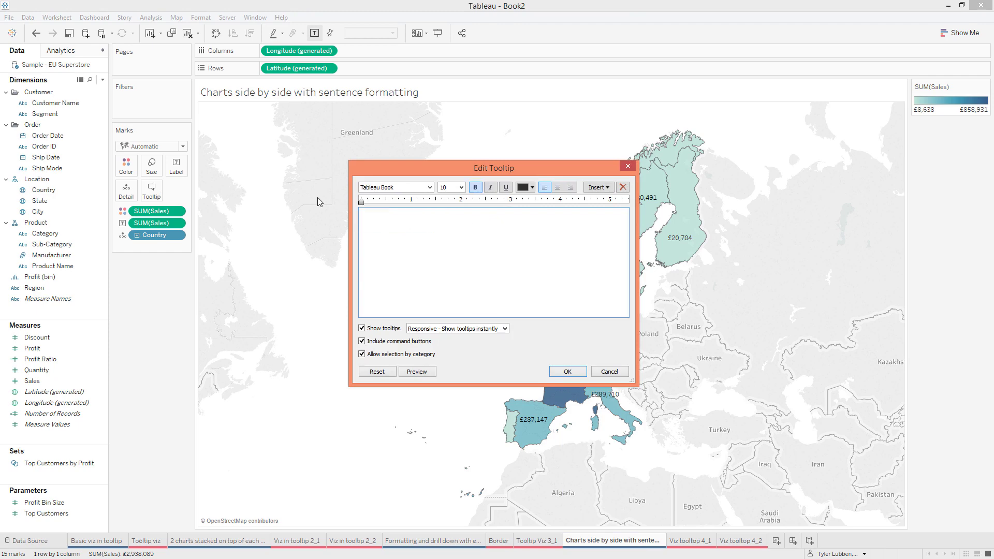
Step: Write the tooltip sentence "The sales in <Country> are <SUM(Sales)>" using inserted Country and SUM(Sales) fields
{"action": "type", "text": "The"}
{"action": "type", "text": "sales in"}
{"action": "left_click", "coordinate": [598, 187]}
{"action": "left_click", "coordinate": [621, 387]}
{"action": "type", "text": "are"}
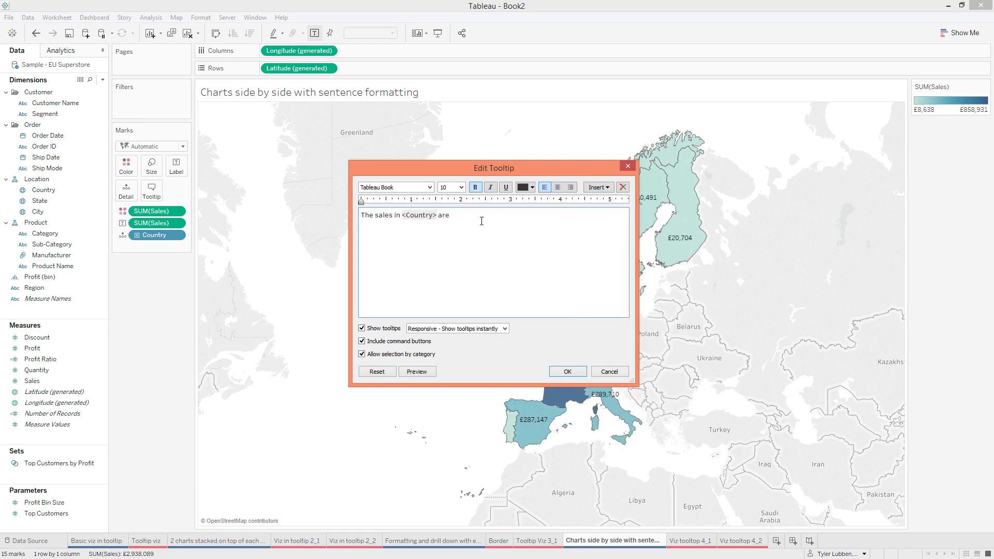
{"action": "left_click", "coordinate": [599, 187]}
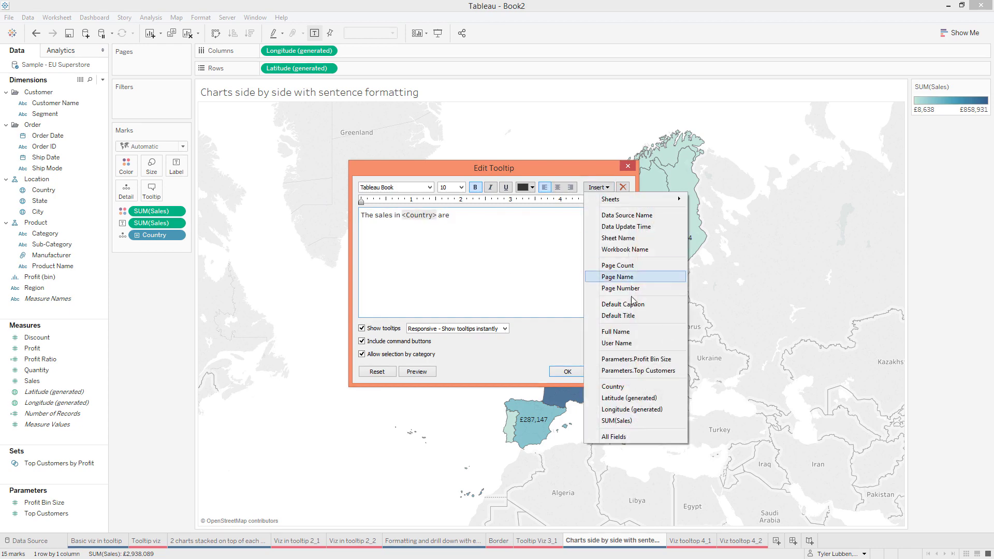
{"action": "left_click", "coordinate": [632, 421]}
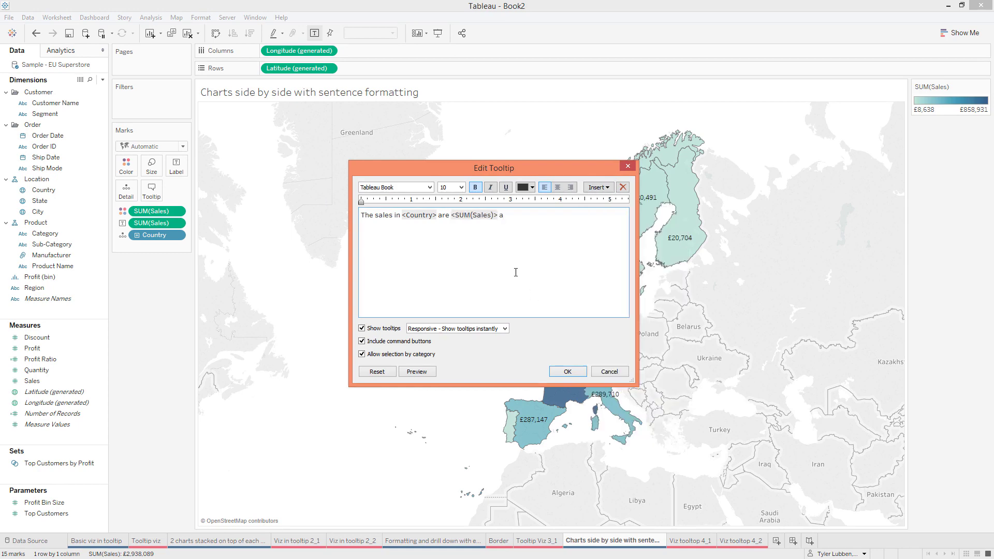
Step: Extend the tooltip sentence with "and the quantity is" and apply the tooltip
{"action": "type", "text": "and the quantity is"}
{"action": "left_click", "coordinate": [599, 188]}
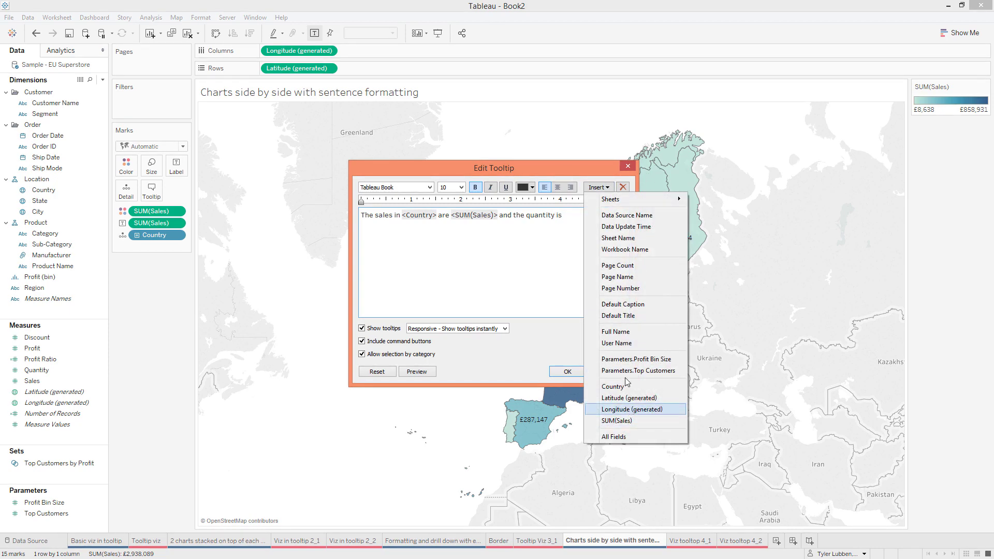
{"action": "left_click", "coordinate": [559, 311]}
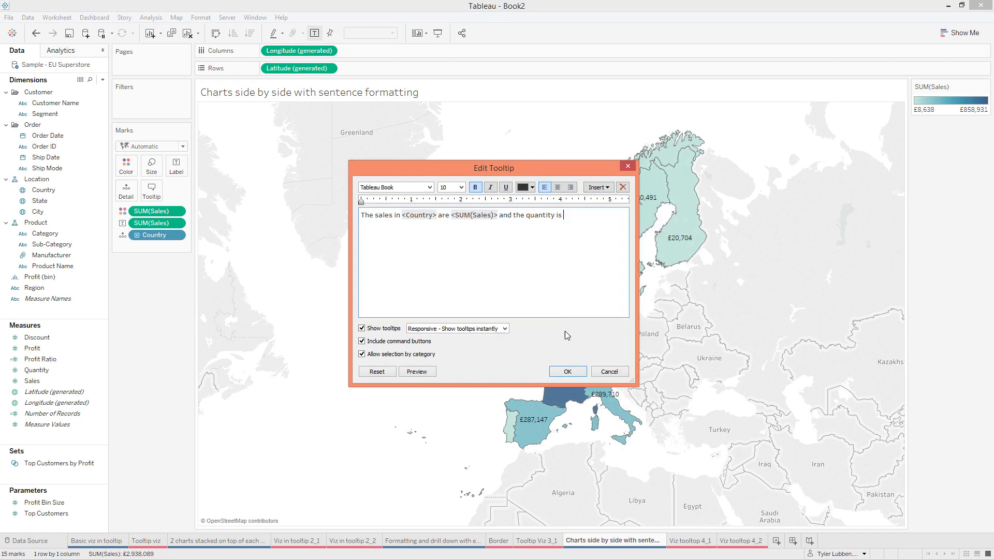
{"action": "left_click", "coordinate": [568, 372]}
Step: Add Quantity to the map's tooltip, end the sentence with the SUM(Quantity) field and a period, and preview it
{"action": "left_click_drag", "start_coordinate": [52, 371], "coordinate": [151, 193]}
{"action": "left_click", "coordinate": [151, 191]}
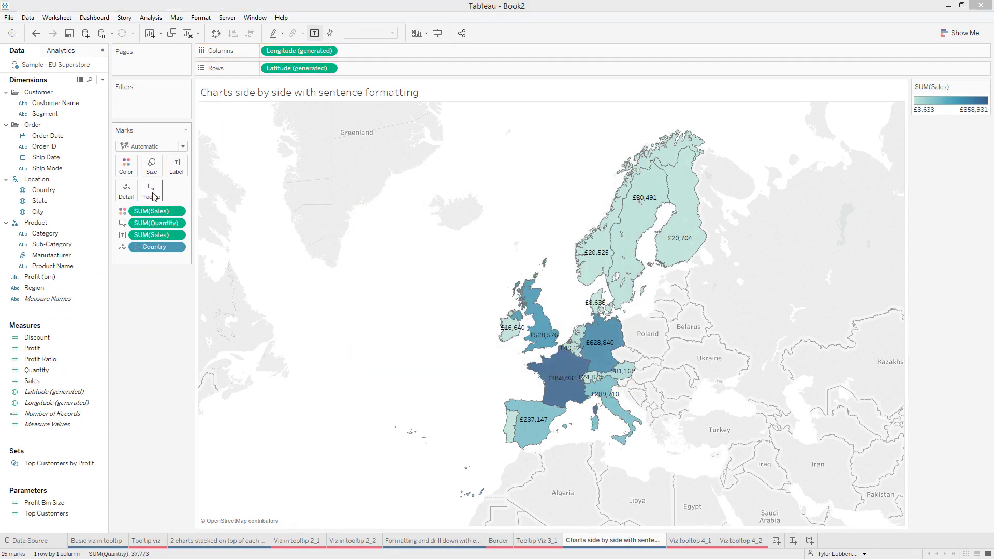
{"action": "left_click", "coordinate": [599, 187]}
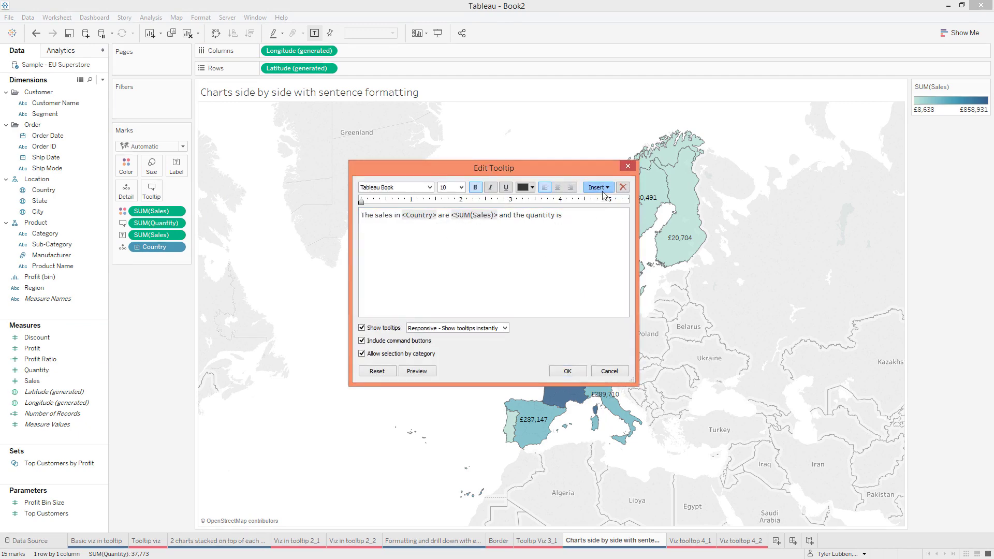
{"action": "left_click", "coordinate": [622, 421]}
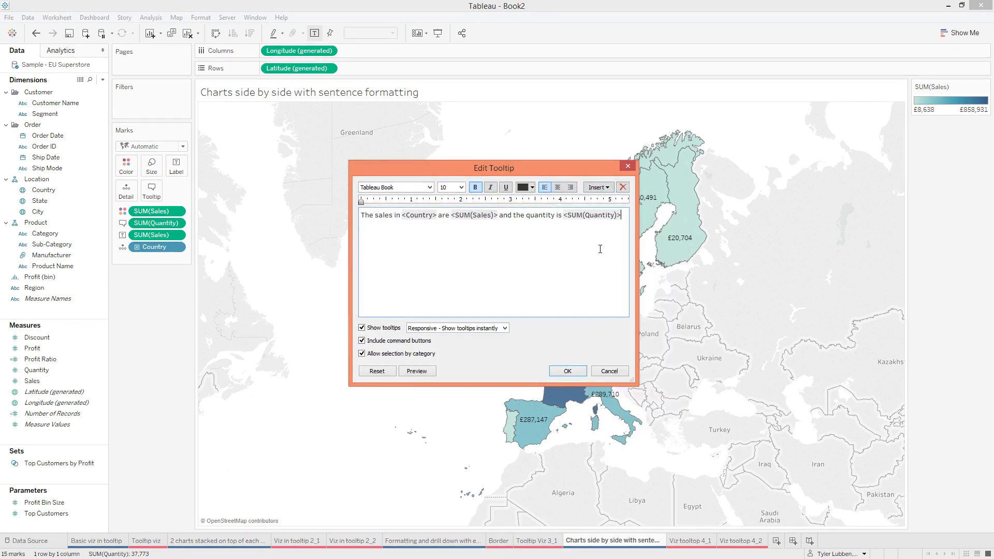
{"action": "left_click", "coordinate": [426, 373]}
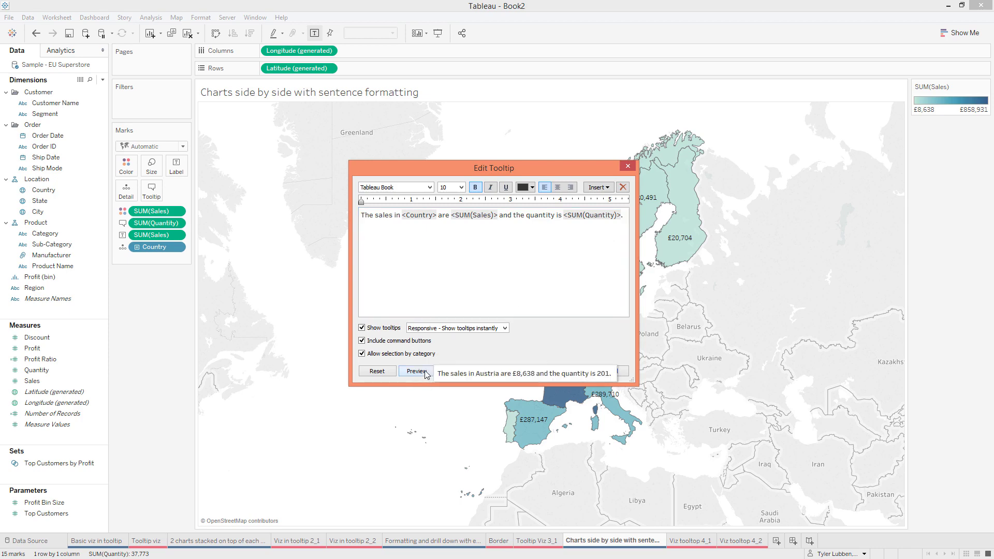
Step: Set the font size of the whole tooltip sentence to 14
{"action": "left_click", "coordinate": [584, 225]}
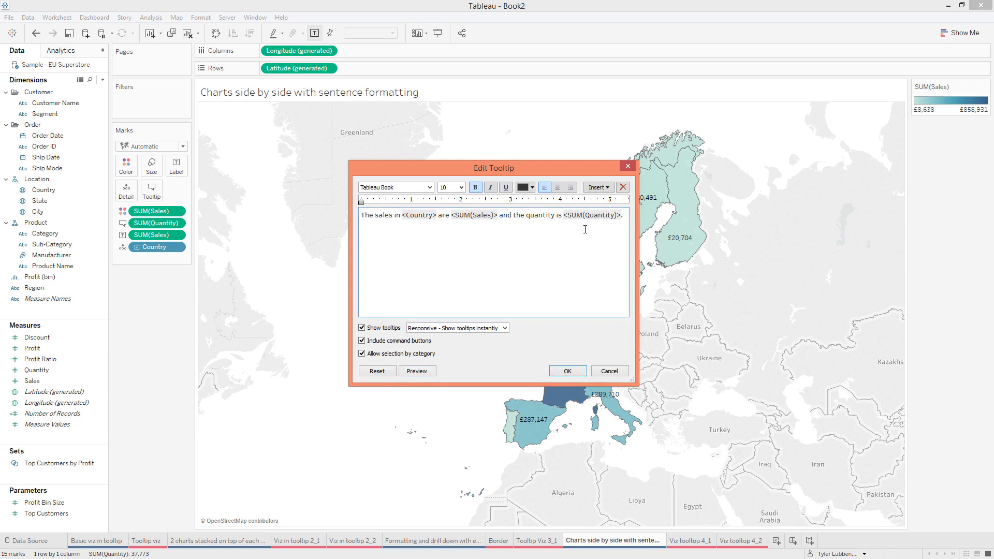
{"action": "key", "text": "ctrl+a"}
{"action": "left_click", "coordinate": [461, 188]}
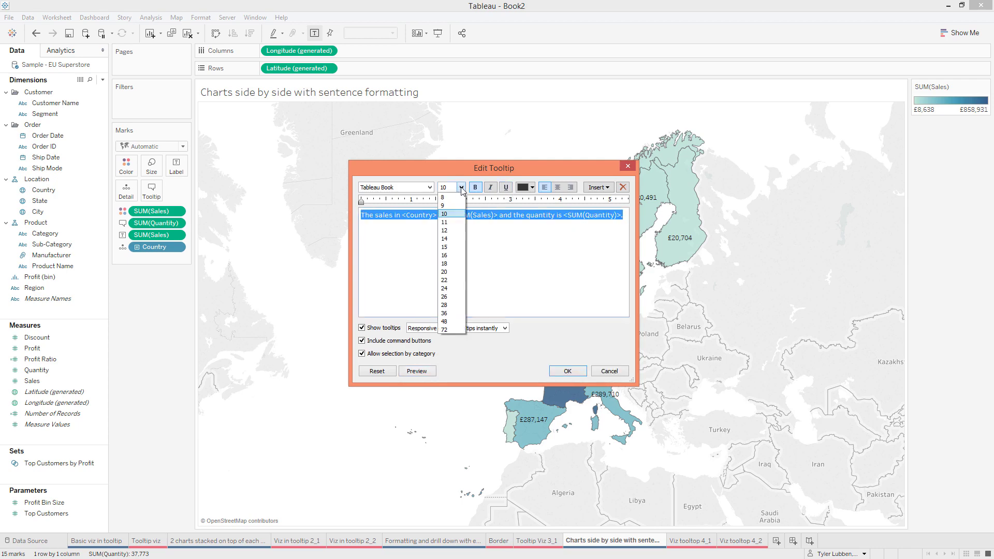
{"action": "left_click", "coordinate": [453, 240]}
Step: Color the Country, SUM(Sales) and SUM(Quantity) fields in the sentence teal, apply the tooltip and check it on the map
{"action": "left_click", "coordinate": [458, 224]}
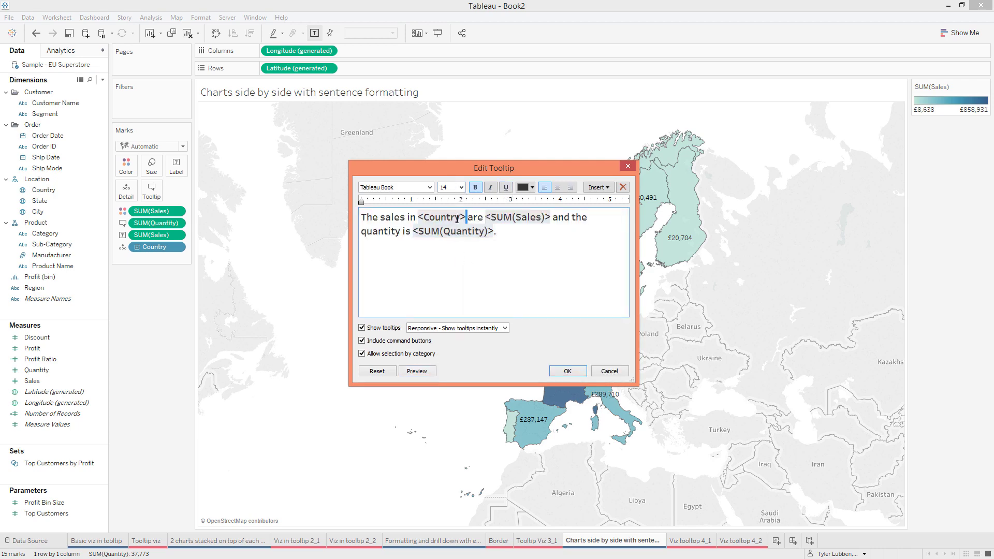
{"action": "left_click_drag", "start_coordinate": [466, 219], "coordinate": [417, 220]}
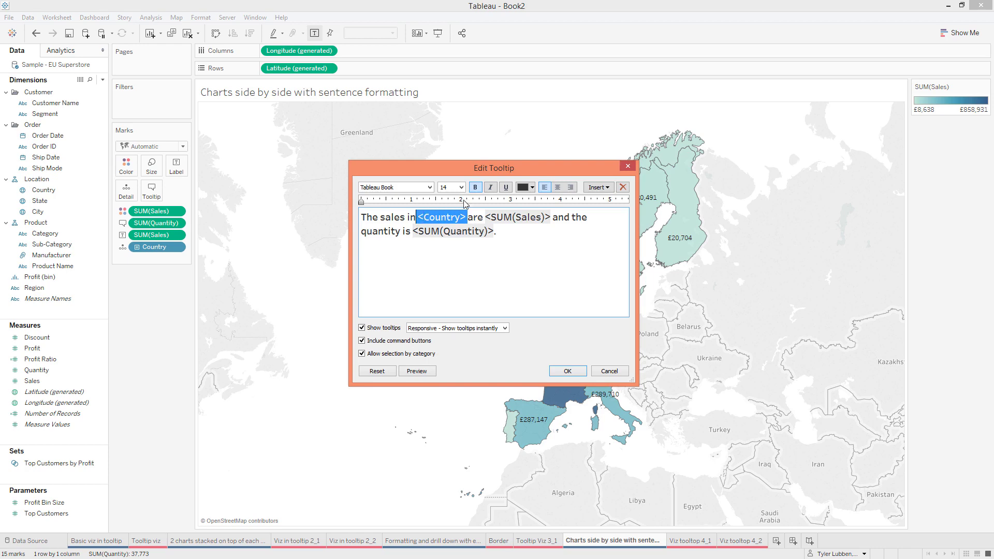
{"action": "left_click", "coordinate": [529, 188]}
{"action": "left_click", "coordinate": [523, 251]}
{"action": "left_click_drag", "start_coordinate": [551, 217], "coordinate": [486, 218]}
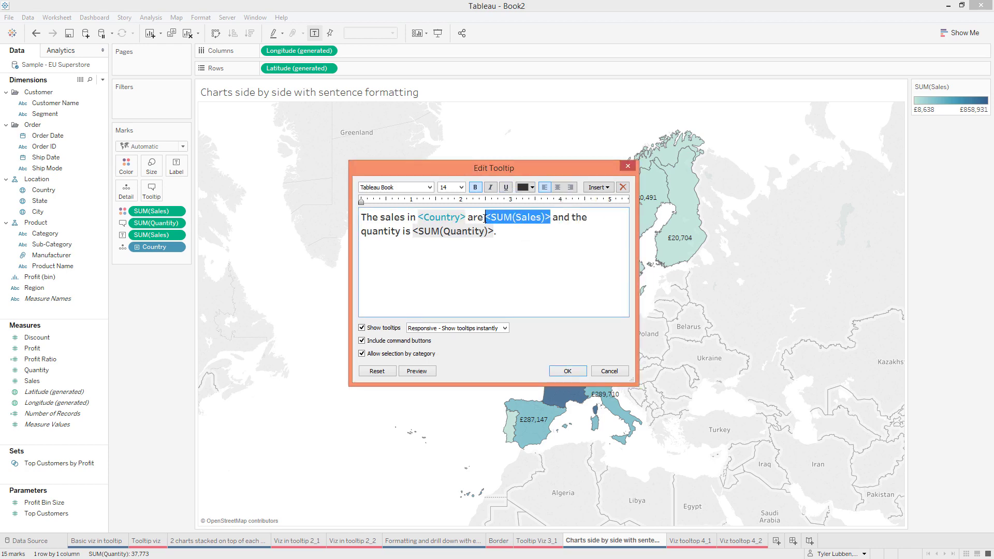
{"action": "left_click", "coordinate": [532, 187]}
{"action": "left_click", "coordinate": [523, 249]}
{"action": "left_click_drag", "start_coordinate": [495, 231], "coordinate": [414, 238]}
{"action": "left_click", "coordinate": [532, 187]}
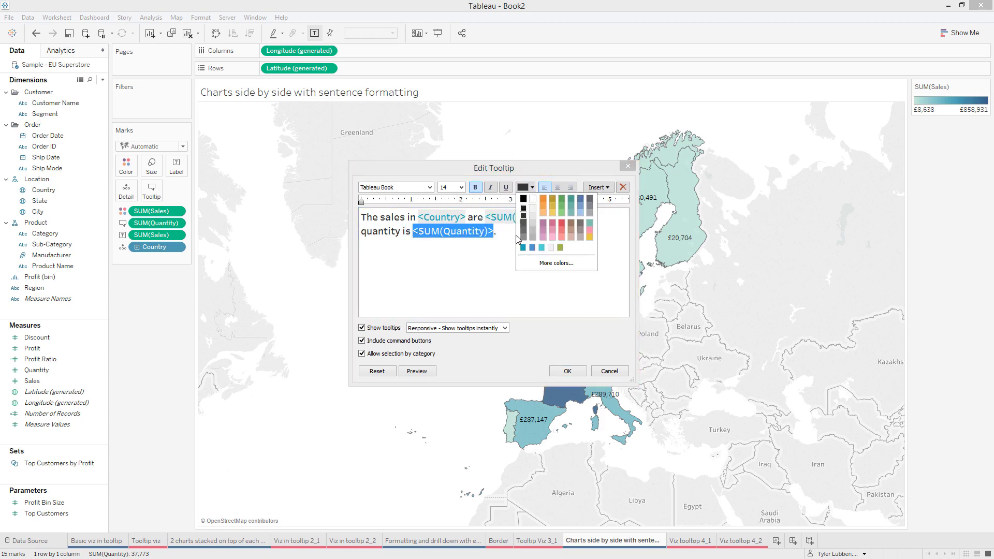
{"action": "left_click", "coordinate": [523, 249]}
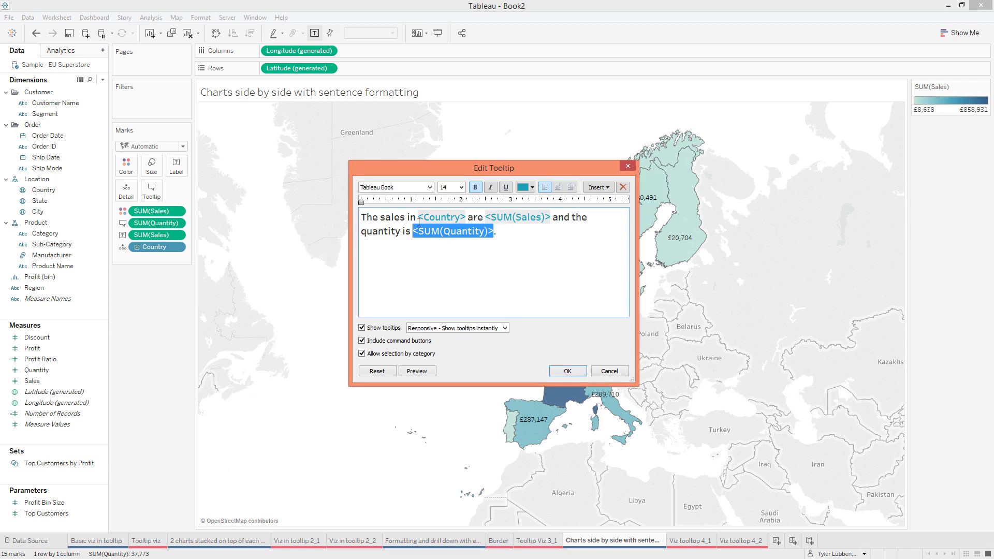
{"action": "left_click", "coordinate": [508, 253]}
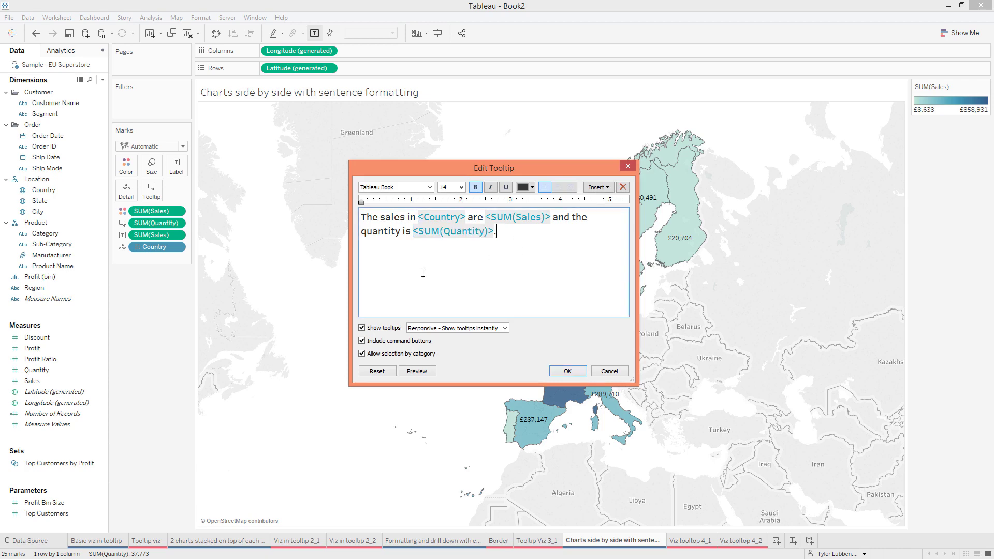
{"action": "left_click", "coordinate": [567, 372]}
{"action": "mouse_move", "coordinate": [616, 277]}
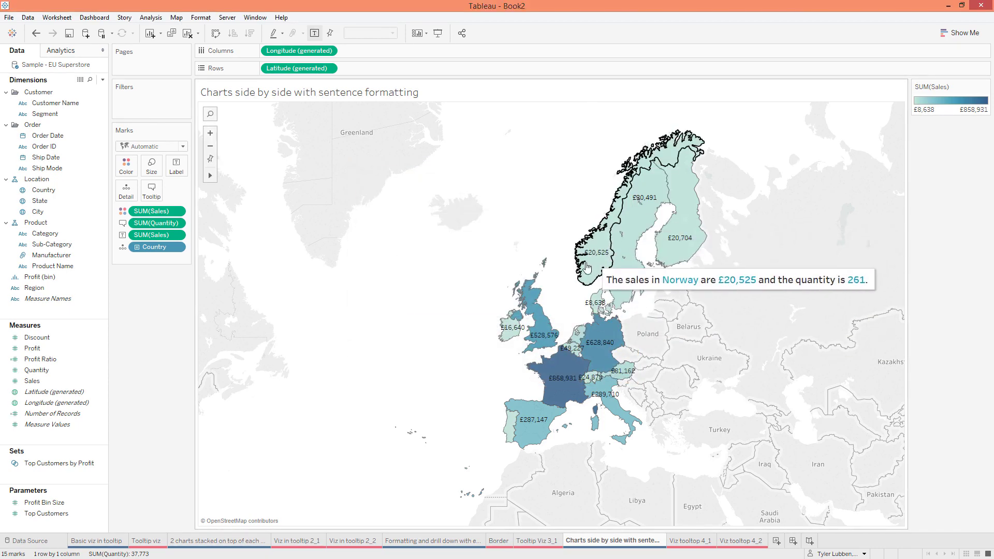
Step: Insert the Border sheet into the tooltip, leaving a blank line below the sentence, and preview it
{"action": "left_click", "coordinate": [151, 191]}
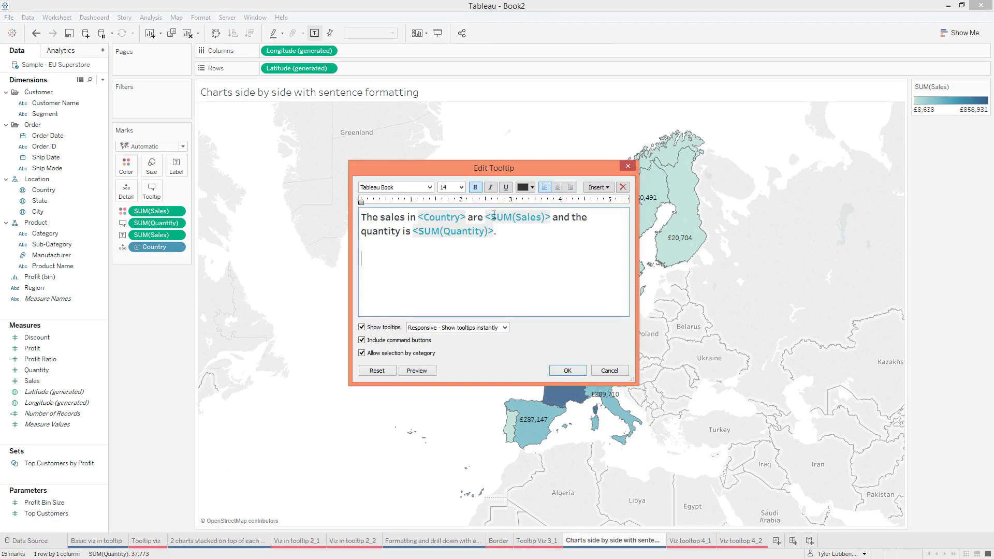
{"action": "left_click", "coordinate": [603, 187]}
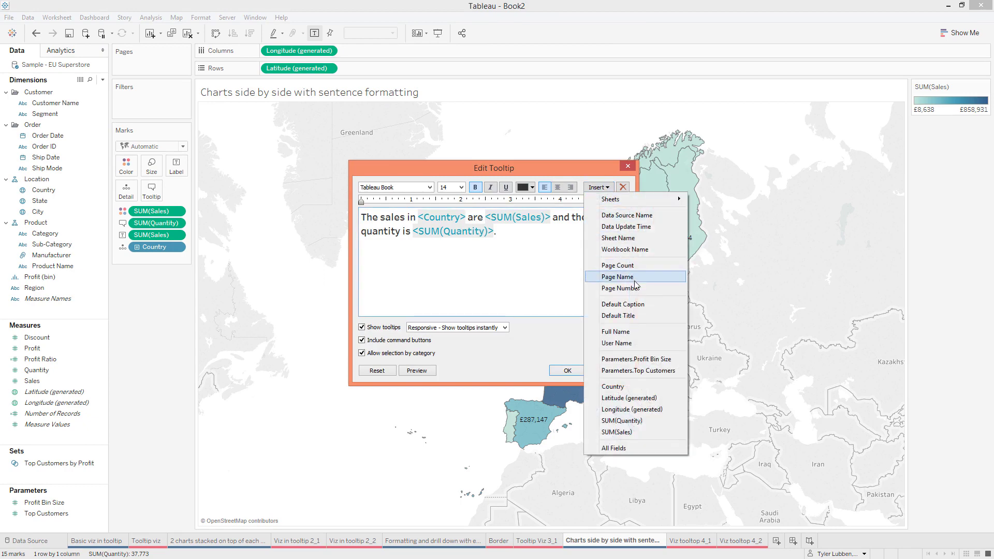
{"action": "key", "text": "Escape"}
{"action": "left_click", "coordinate": [601, 188]}
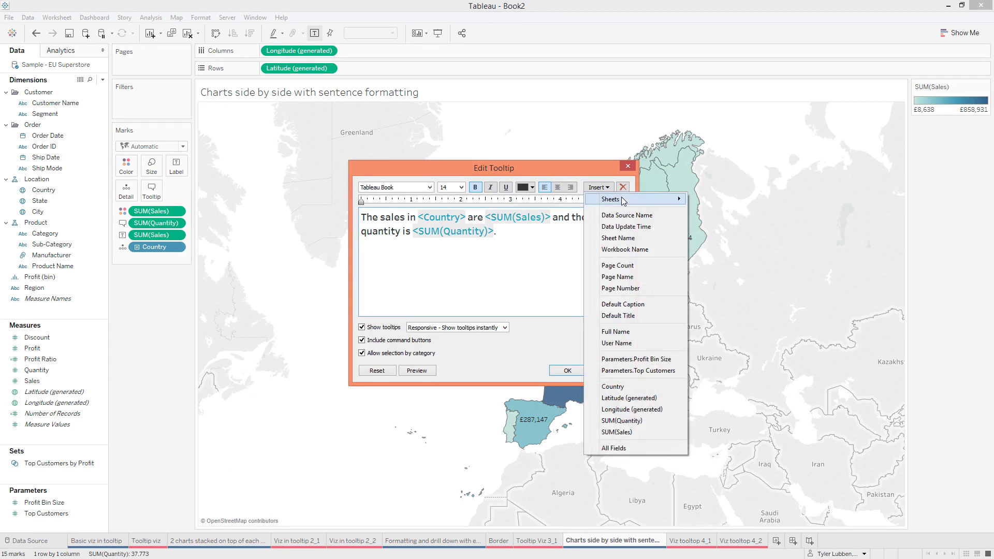
{"action": "mouse_move", "coordinate": [668, 199]}
{"action": "left_click", "coordinate": [712, 224]}
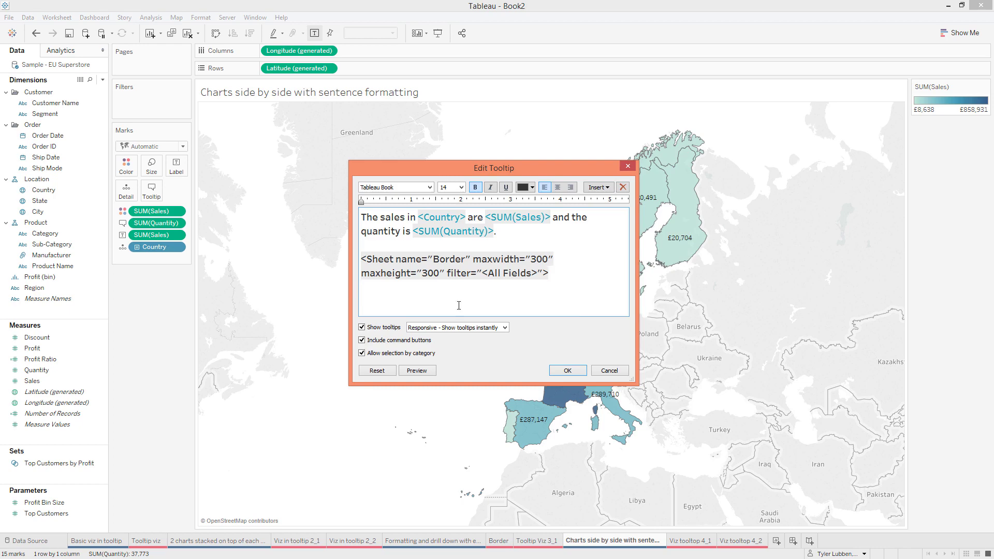
{"action": "left_click", "coordinate": [419, 371]}
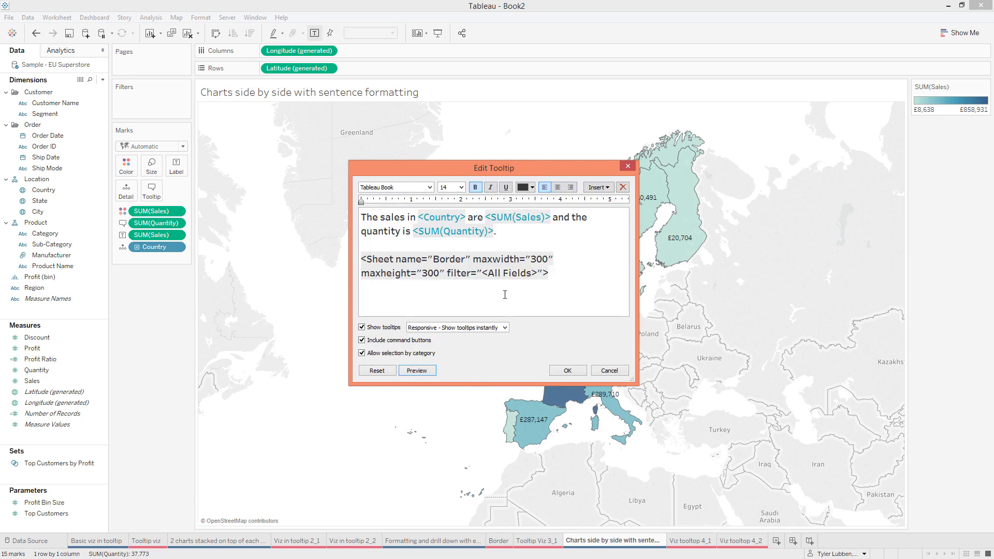
Step: Set the Border sheet's maxheight to 9 in the tooltip, preview and apply it, and check it on the map
{"action": "triple_click", "coordinate": [541, 260]}
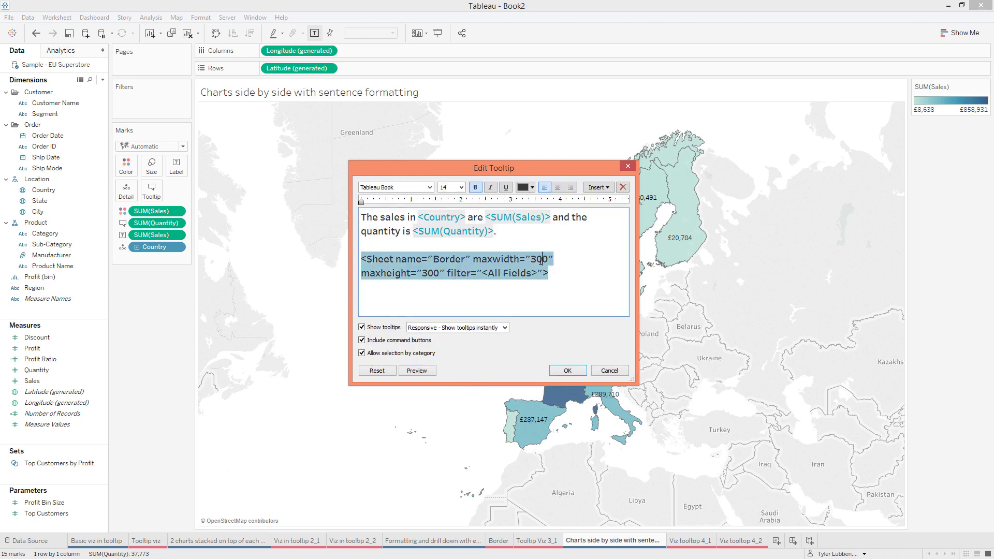
{"action": "double_click", "coordinate": [428, 275]}
{"action": "type", "text": "9"}
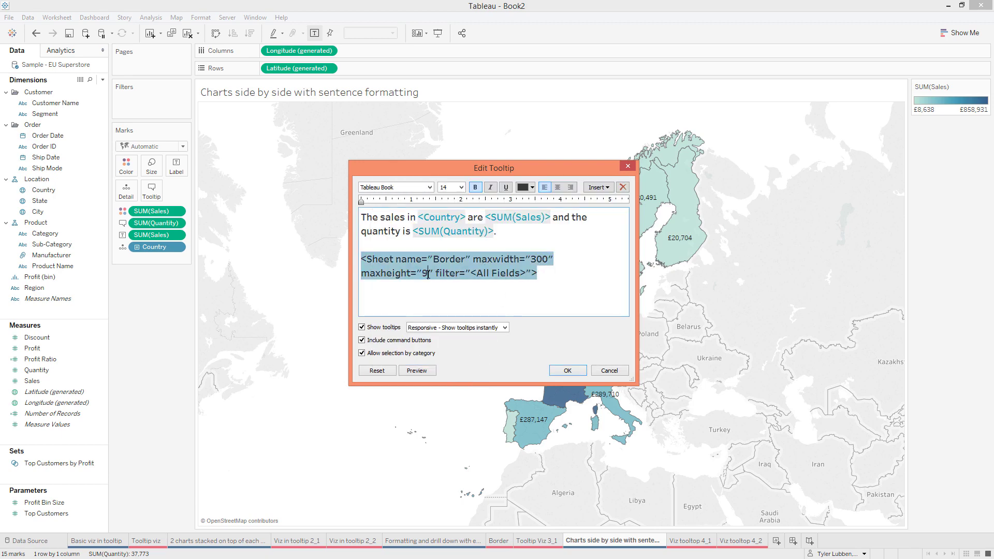
{"action": "left_click", "coordinate": [423, 371]}
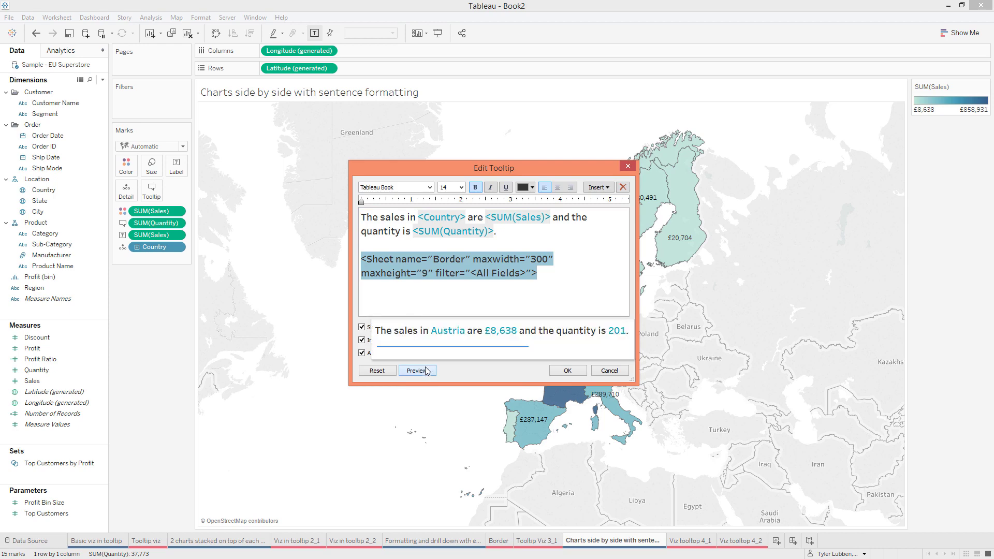
{"action": "left_click", "coordinate": [568, 370]}
{"action": "mouse_move", "coordinate": [633, 265]}
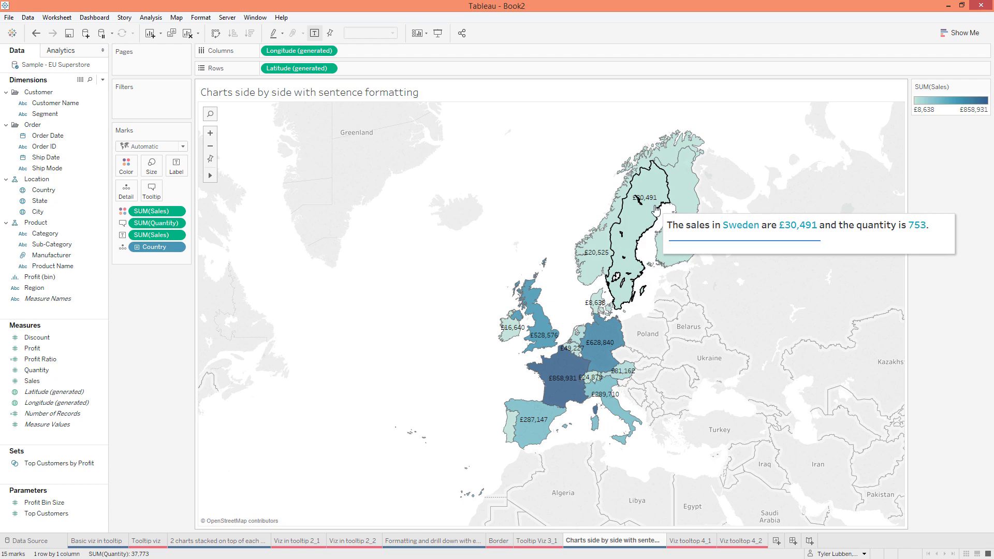
Step: Set the Border sheet's maxwidth to 600 in the map's tooltip and preview it
{"action": "left_click", "coordinate": [152, 190]}
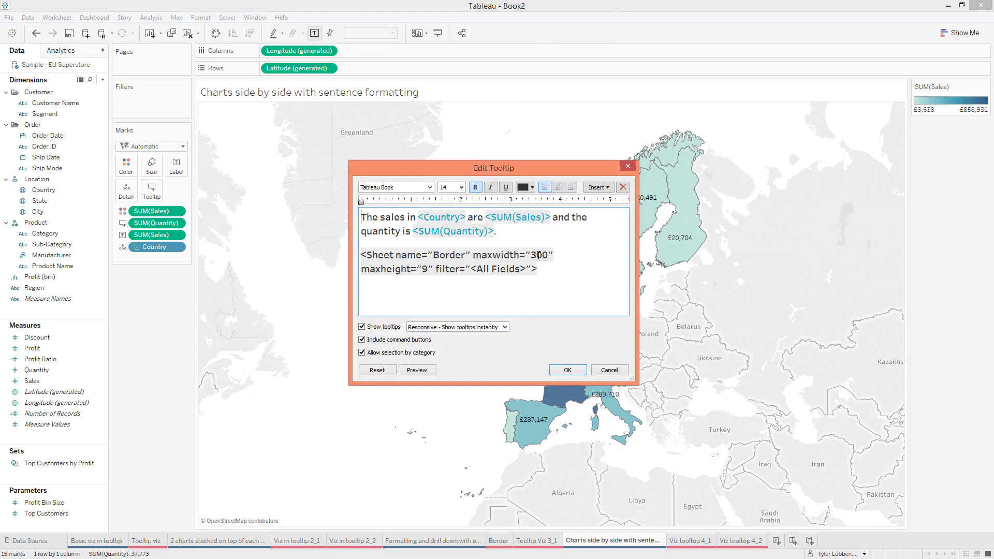
{"action": "triple_click", "coordinate": [538, 255]}
{"action": "type", "text": "<Sheet name=\"Border\" maxwidth=\"600\" maxheight=\"9\" filter=\"<All Fields>\">"}
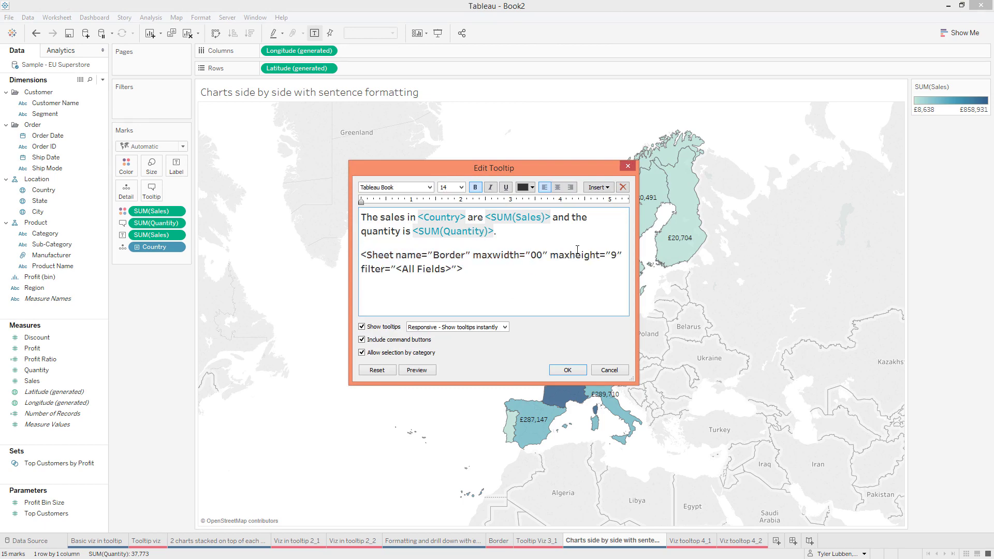
{"action": "triple_click", "coordinate": [578, 250]}
{"action": "left_click", "coordinate": [421, 370]}
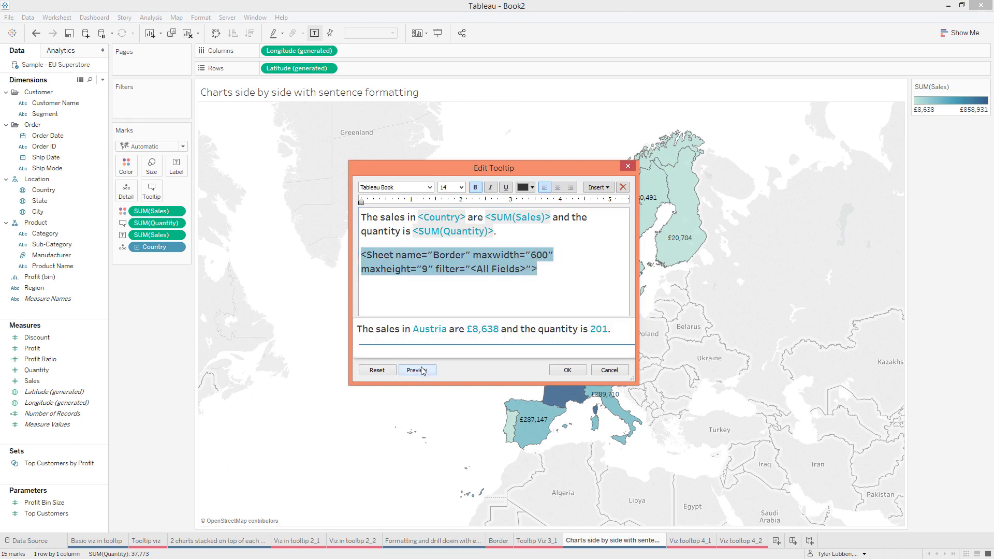
{"action": "left_click", "coordinate": [504, 281]}
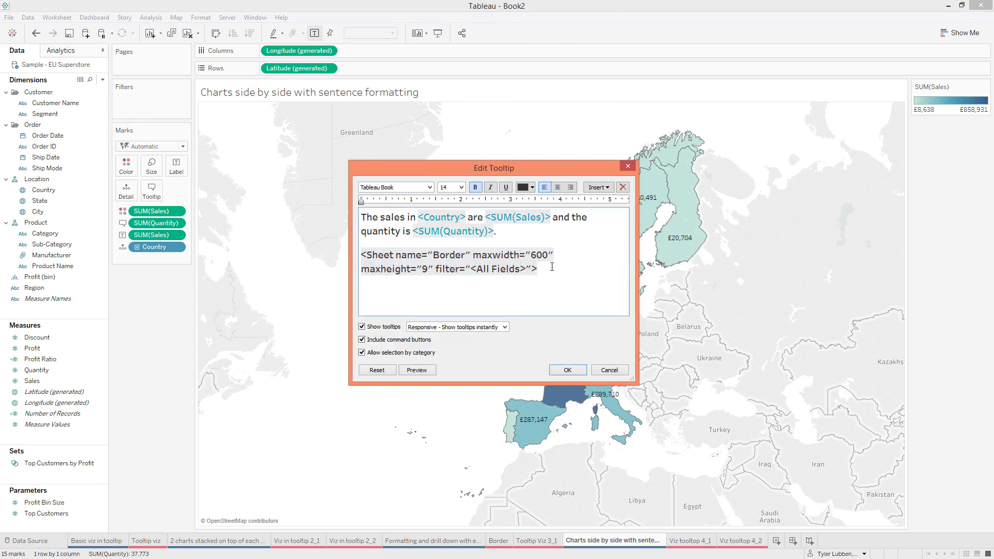
Step: Insert the Viz tooltop 4_1 and Viz tooltop 4_2 sheets side by side below the Border sheet, after a blank line, and apply the tooltip
{"action": "key", "text": "Return"}
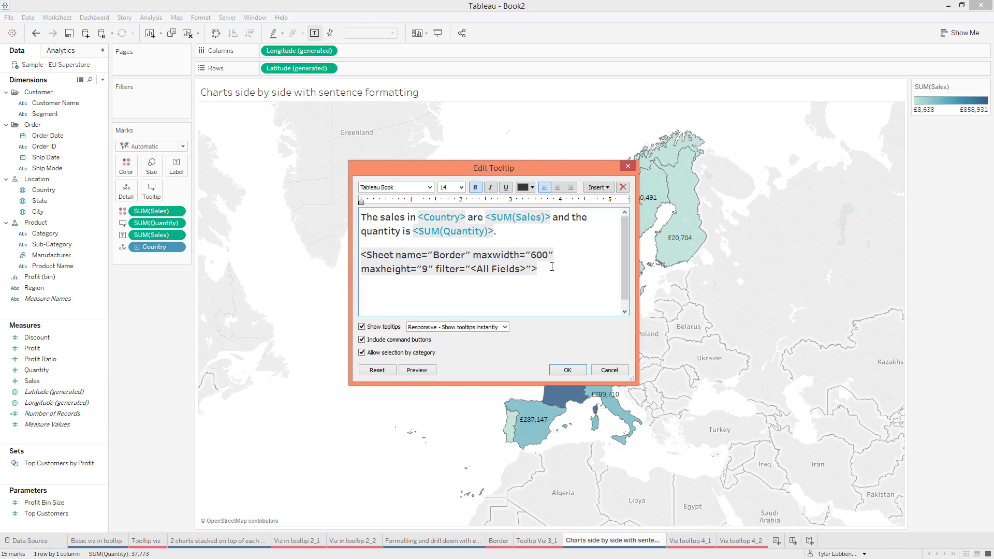
{"action": "left_click", "coordinate": [599, 188]}
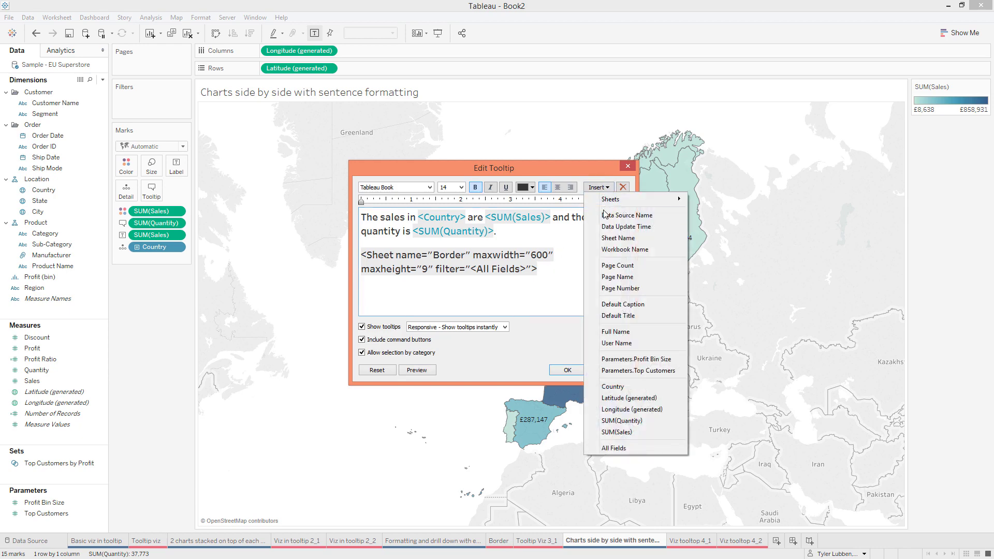
{"action": "mouse_move", "coordinate": [613, 201]}
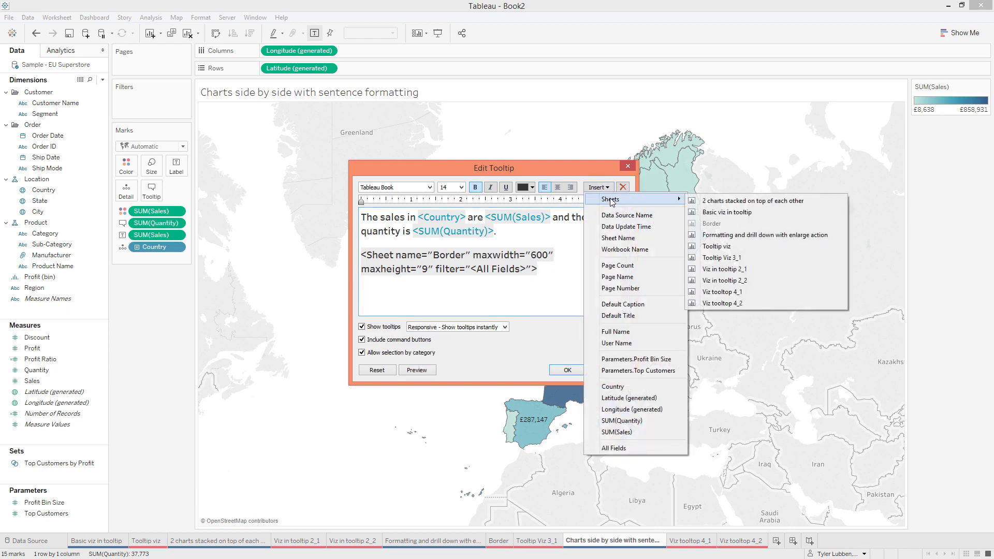
{"action": "left_click", "coordinate": [749, 293]}
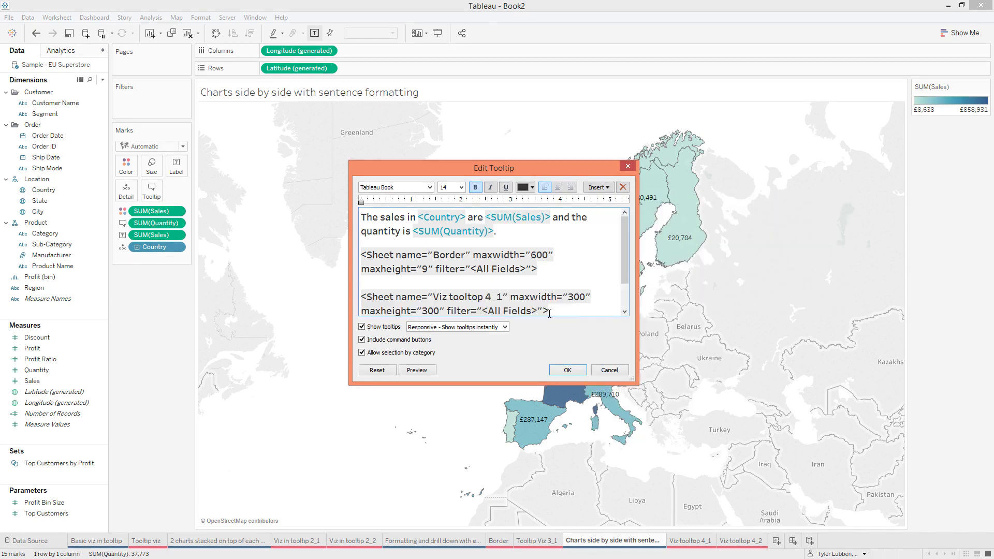
{"action": "scroll", "coordinate": [555, 310], "scroll_direction": "down", "scroll_amount": 1}
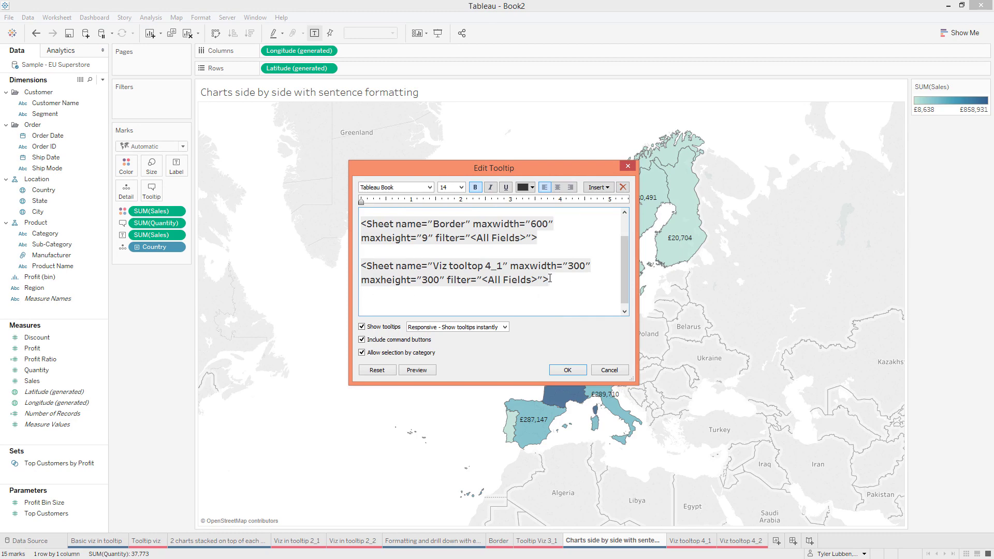
{"action": "left_click", "coordinate": [599, 187]}
{"action": "mouse_move", "coordinate": [674, 203]}
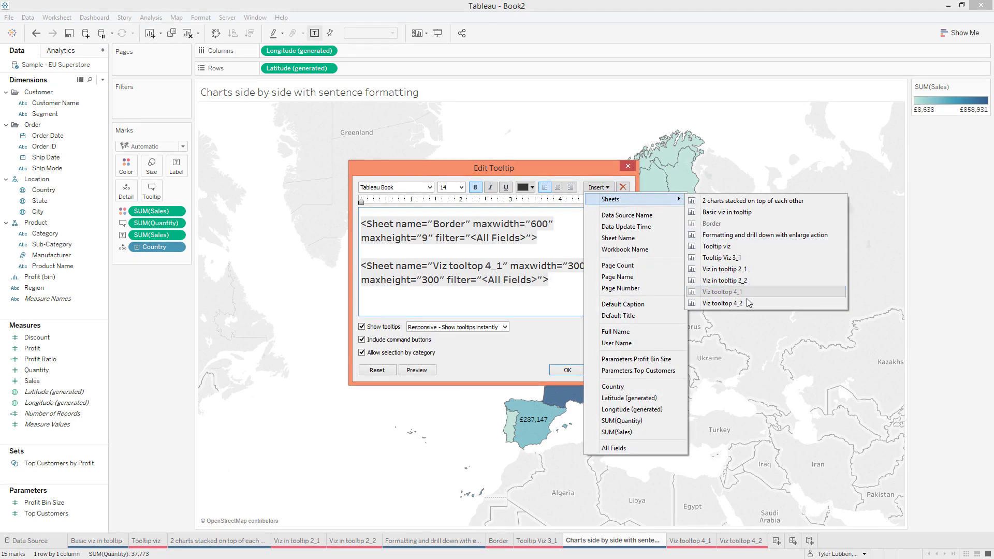
{"action": "left_click", "coordinate": [722, 303]}
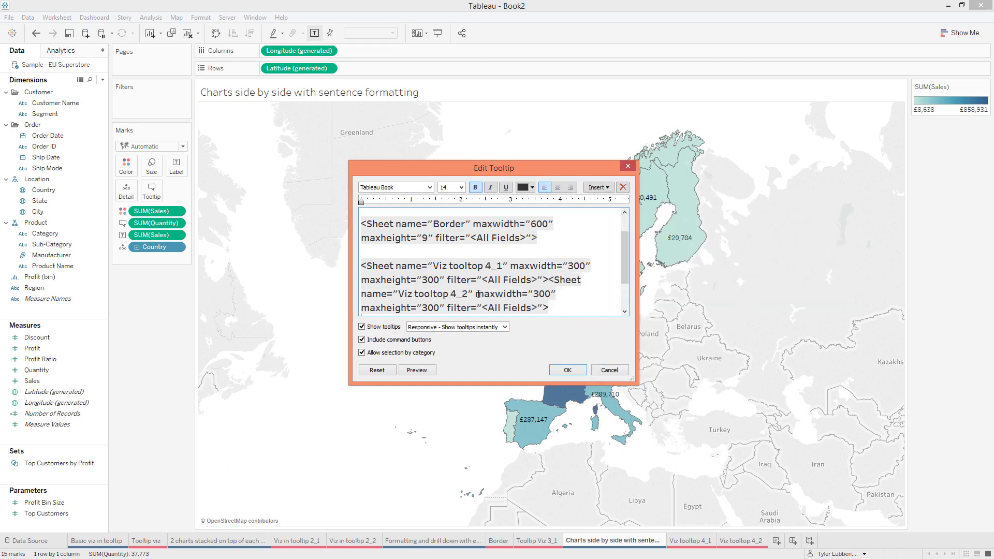
{"action": "left_click", "coordinate": [568, 369]}
Step: Set the Viz tooltop 4_1 and Viz tooltop 4_2 sheets to Fit Width and check the tooltip on the side-by-side charts map
{"action": "left_click", "coordinate": [691, 541]}
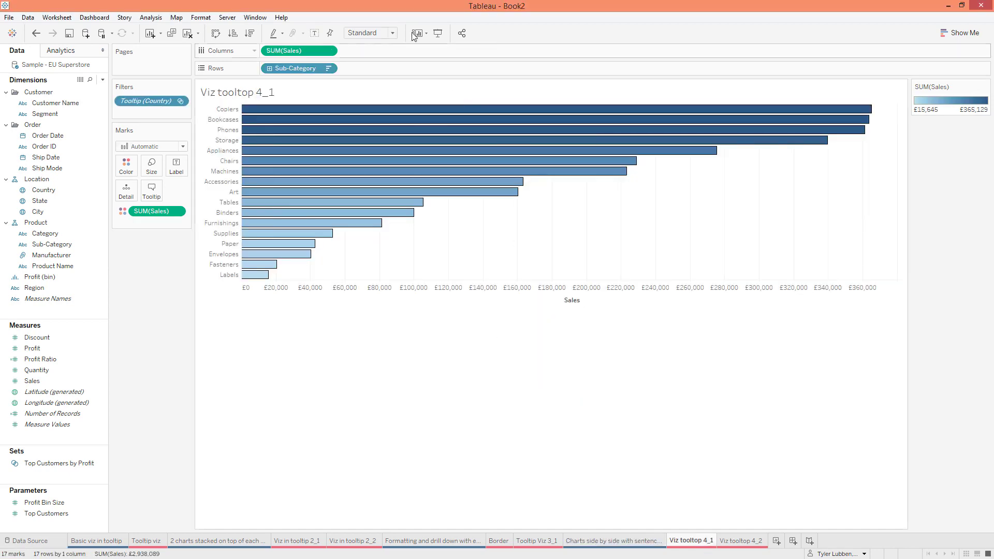
{"action": "left_click", "coordinate": [383, 35]}
{"action": "left_click", "coordinate": [376, 55]}
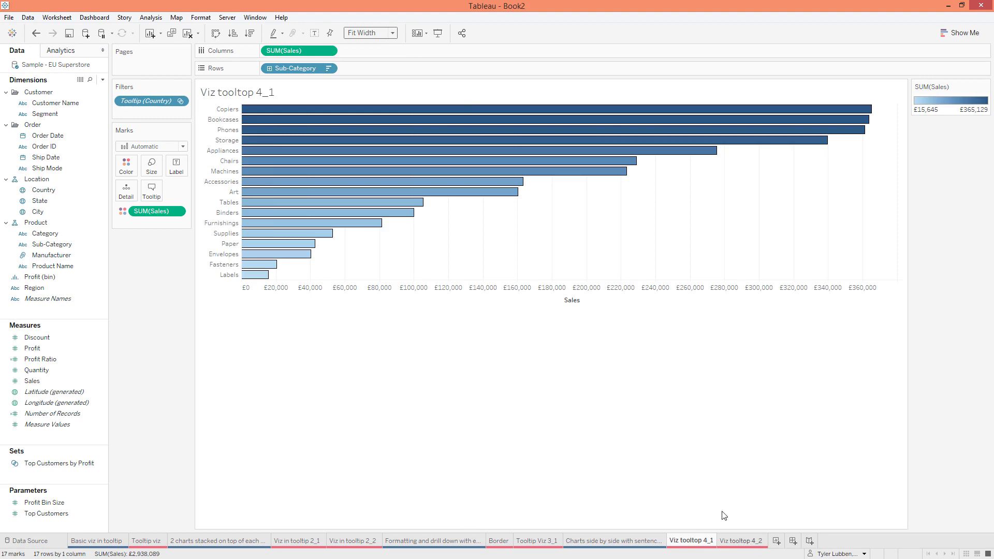
{"action": "left_click", "coordinate": [741, 541]}
{"action": "left_click", "coordinate": [377, 35]}
{"action": "left_click", "coordinate": [374, 55]}
{"action": "left_click", "coordinate": [619, 540]}
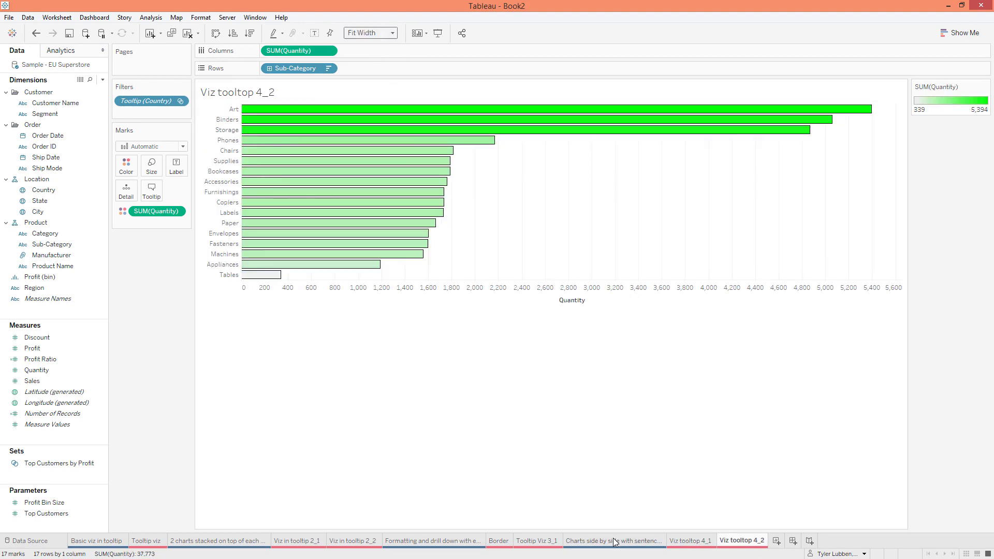
{"action": "mouse_move", "coordinate": [575, 370]}
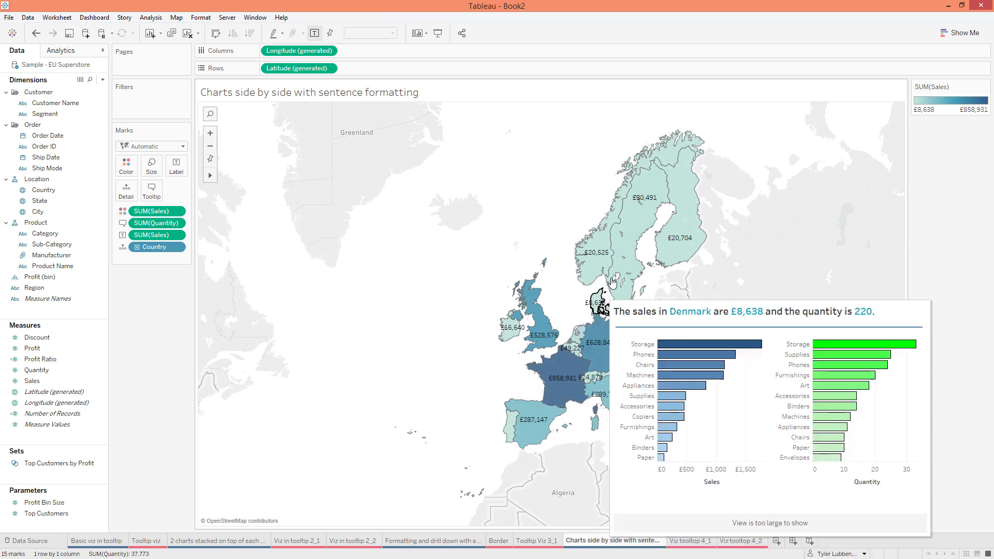
{"action": "mouse_move", "coordinate": [612, 281]}
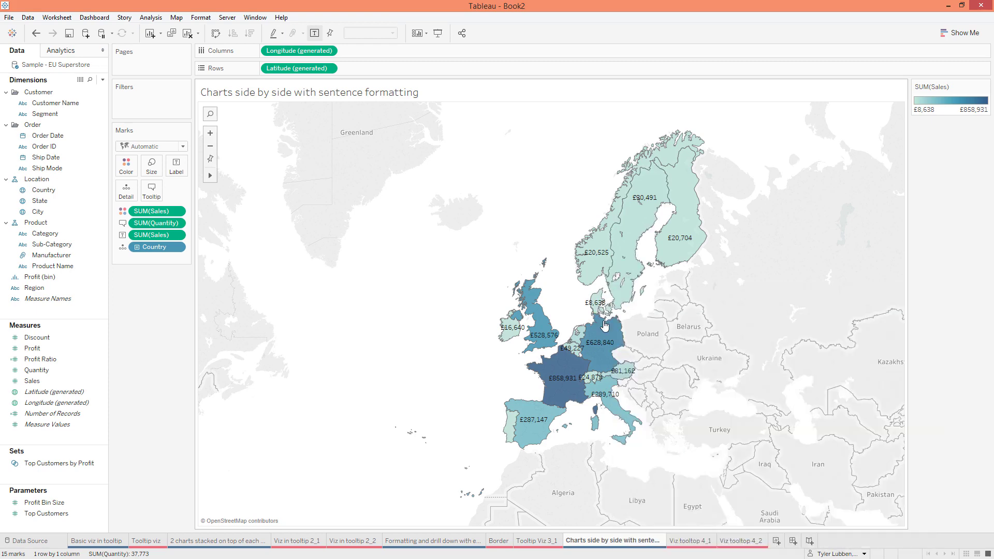
Step: Create a dashboard with a custom fixed size of 1600 x 800 px and add a horizontal container to it
{"action": "left_click", "coordinate": [793, 540]}
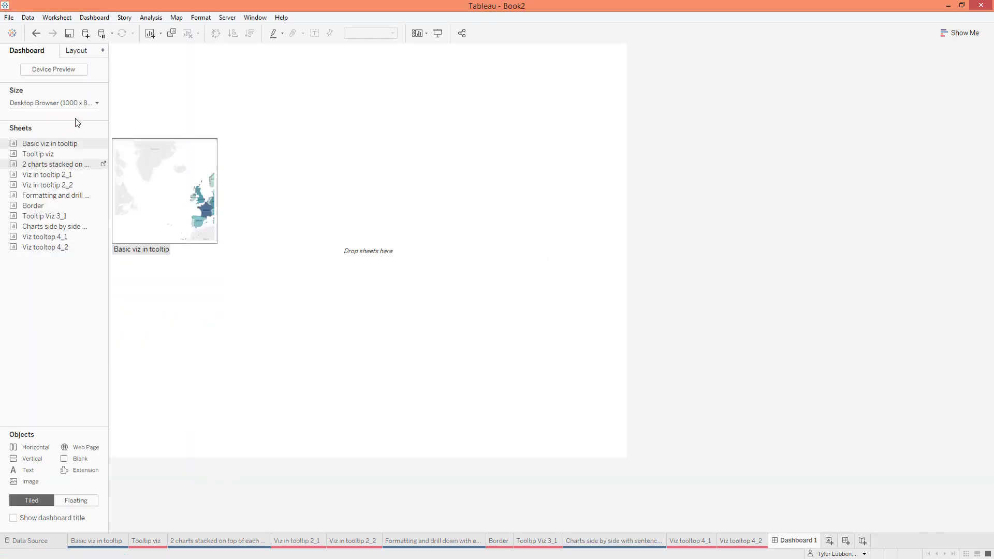
{"action": "left_click", "coordinate": [97, 103]}
{"action": "scroll", "coordinate": [56, 164], "scroll_direction": "up", "scroll_amount": 5}
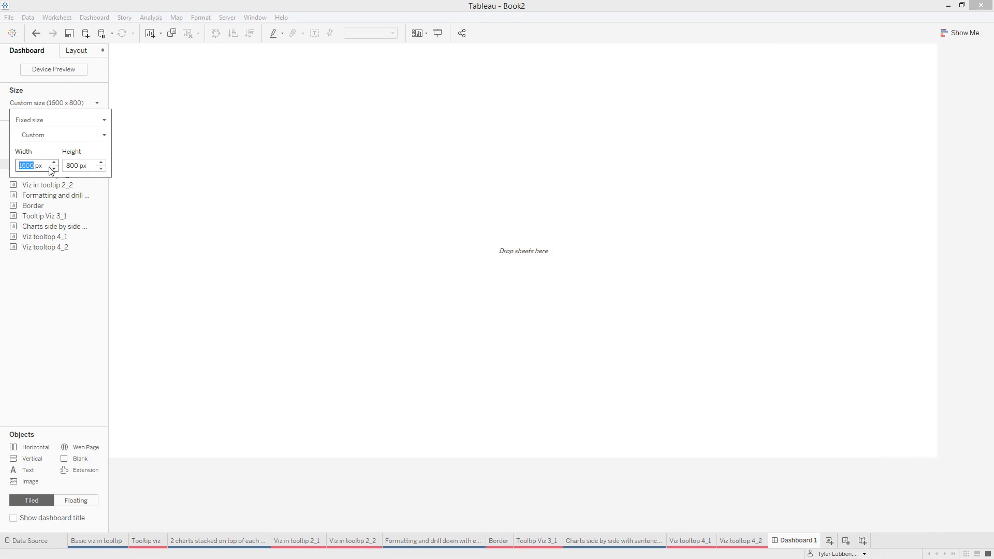
{"action": "scroll", "coordinate": [52, 166], "scroll_direction": "up", "scroll_amount": 1}
{"action": "left_click", "coordinate": [50, 316]}
{"action": "left_click_drag", "start_coordinate": [28, 440], "coordinate": [268, 342]}
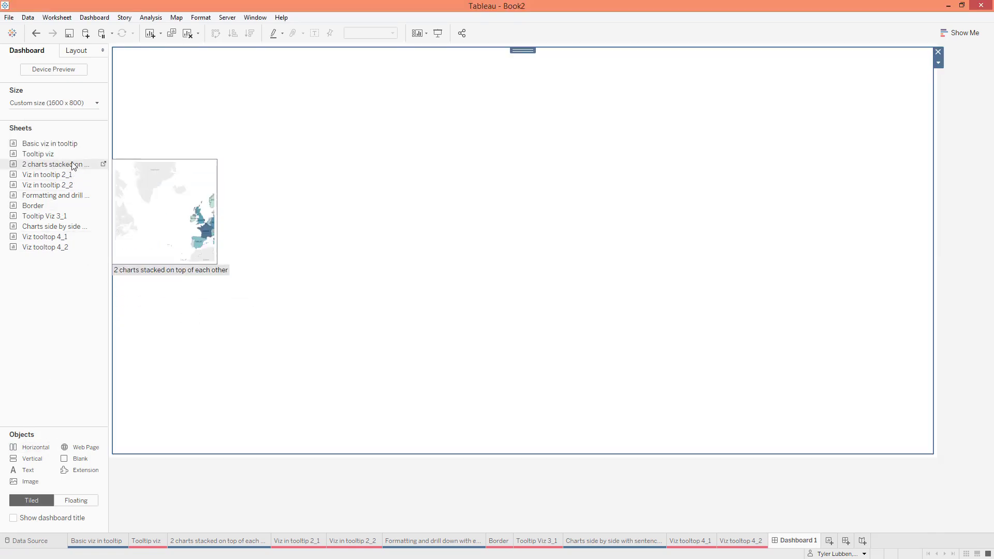
Step: Arrange four maps two by two: Basic viz and 2 charts stacked above, Formatting and drill down and Charts side by side in a container below
{"action": "left_click_drag", "start_coordinate": [77, 144], "coordinate": [43, 166]}
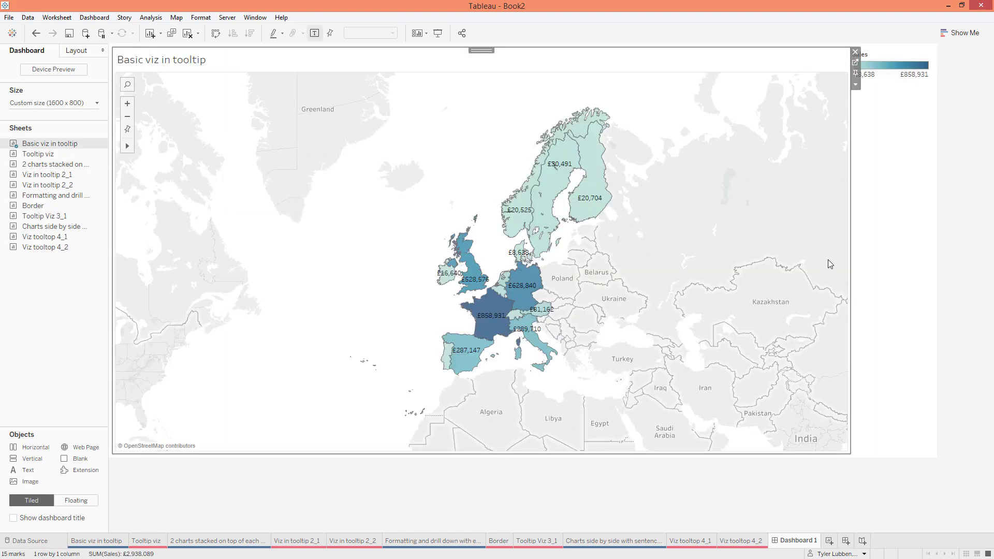
{"action": "left_click_drag", "start_coordinate": [44, 165], "coordinate": [673, 215]}
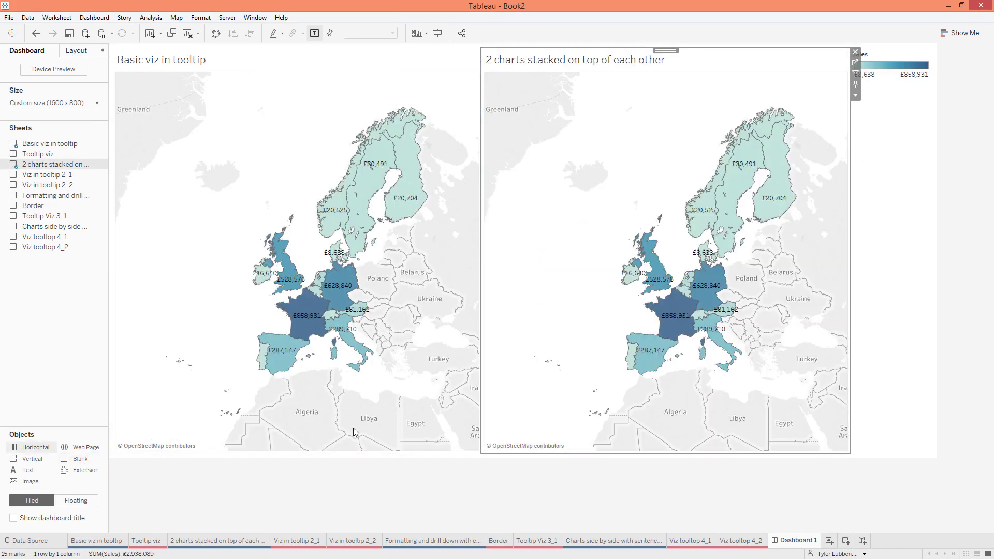
{"action": "left_click_drag", "start_coordinate": [368, 440], "coordinate": [200, 315]}
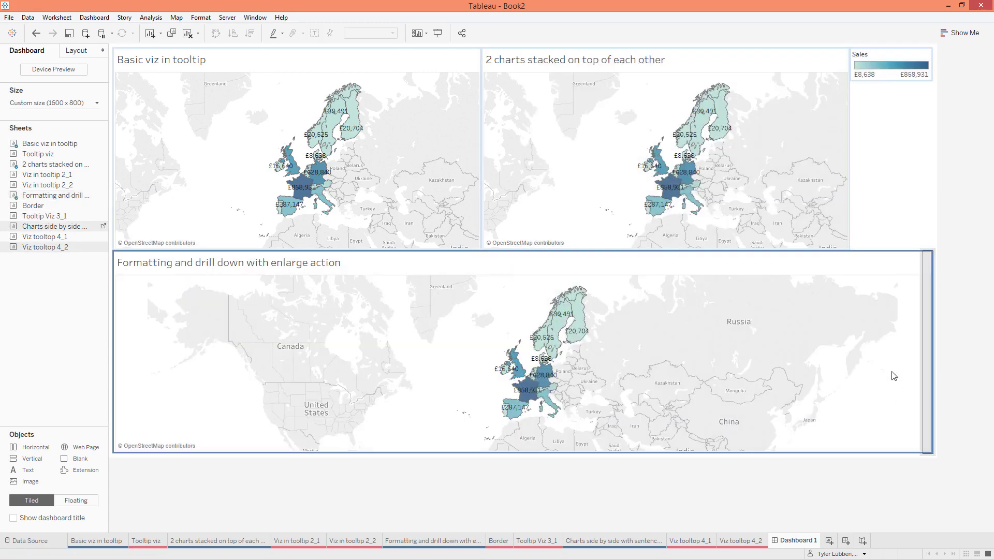
{"action": "left_click_drag", "start_coordinate": [894, 376], "coordinate": [894, 376]}
Step: Remove the layout container holding the Sales legend from the four-map dashboard, confirming the deletion
{"action": "left_click", "coordinate": [891, 156]}
{"action": "left_click", "coordinate": [938, 51]}
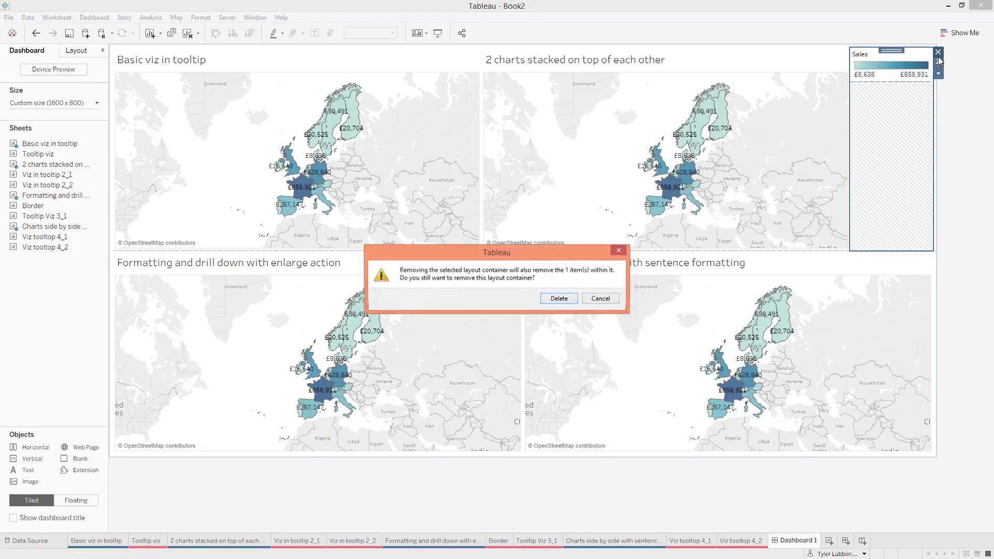
{"action": "left_click", "coordinate": [562, 298]}
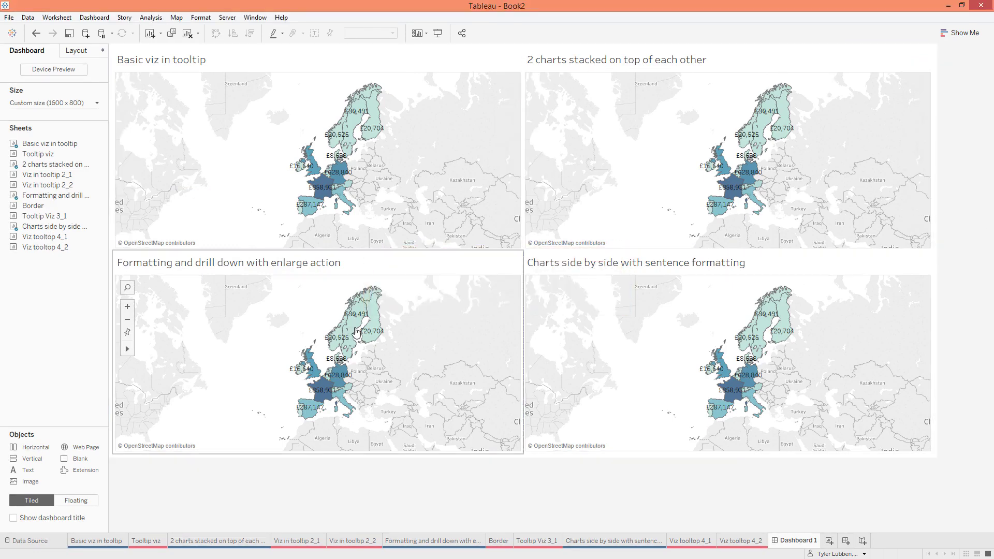
{"action": "mouse_move", "coordinate": [346, 330]}
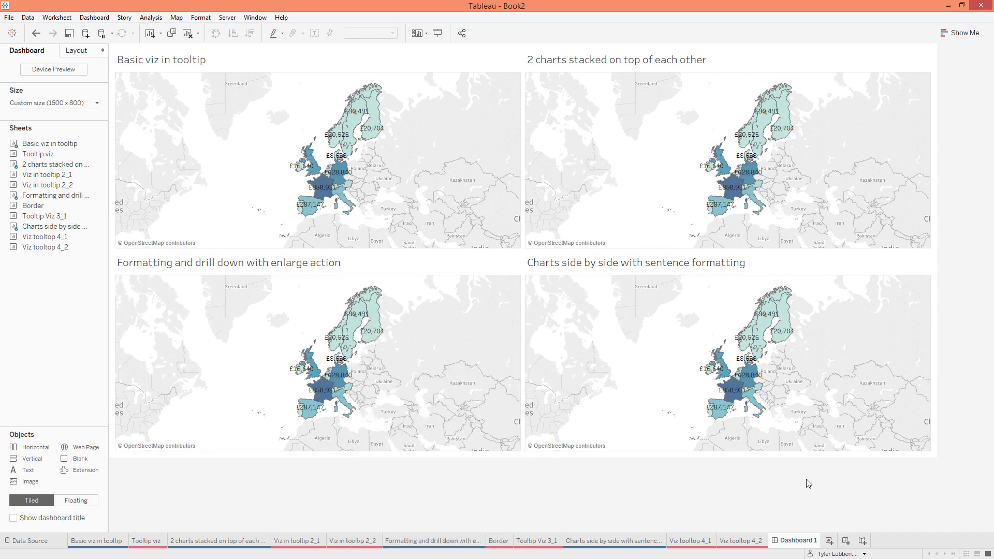
Step: Create a second dashboard containing the Tooltip Viz 3_1 sheet and delete its Sales legend container
{"action": "left_click", "coordinate": [846, 541]}
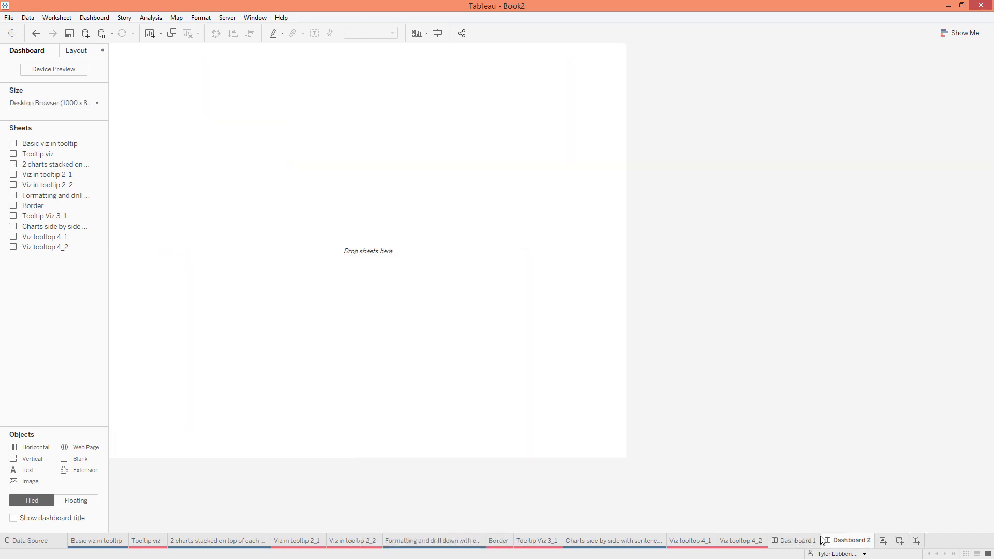
{"action": "mouse_move", "coordinate": [62, 240]}
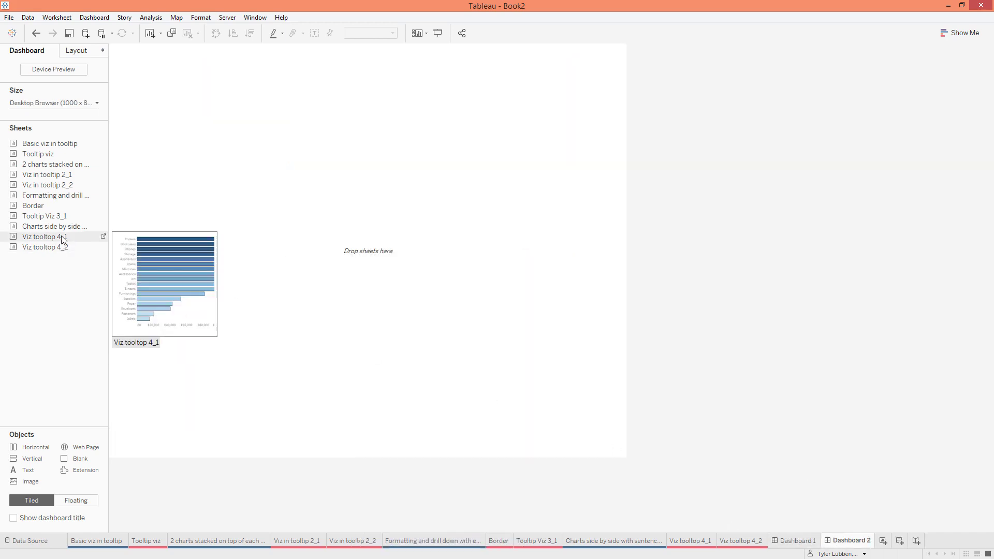
{"action": "mouse_move", "coordinate": [62, 181]}
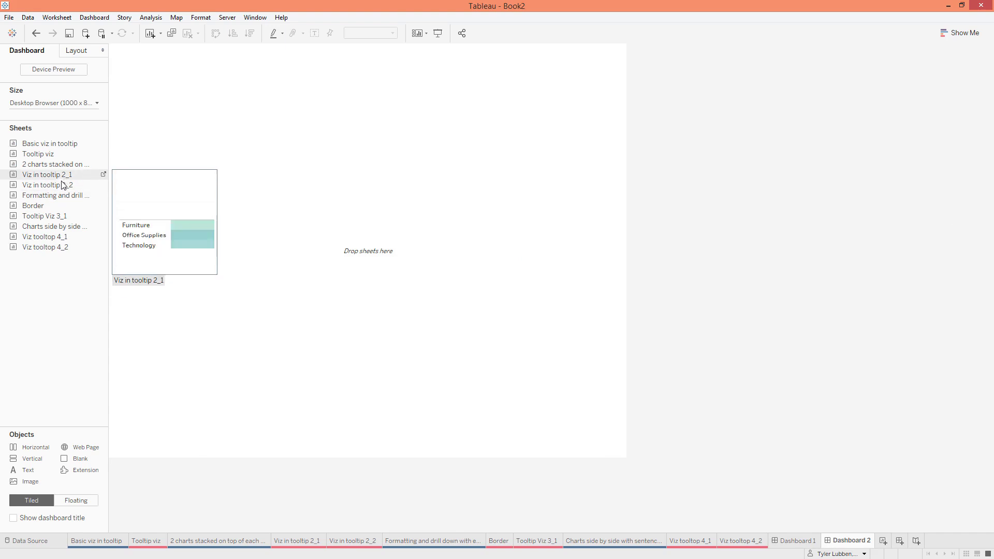
{"action": "mouse_move", "coordinate": [61, 199]}
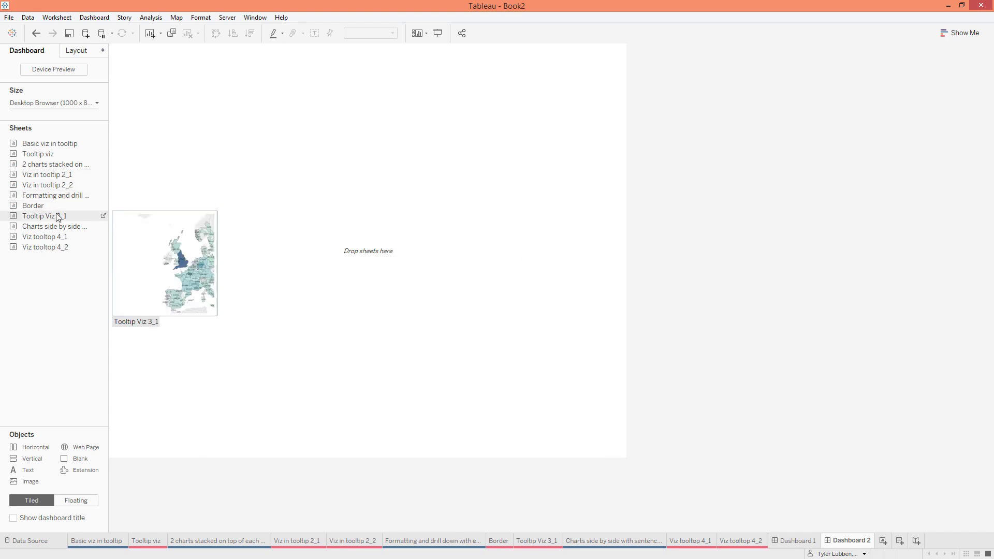
{"action": "left_click_drag", "start_coordinate": [58, 218], "coordinate": [264, 220]}
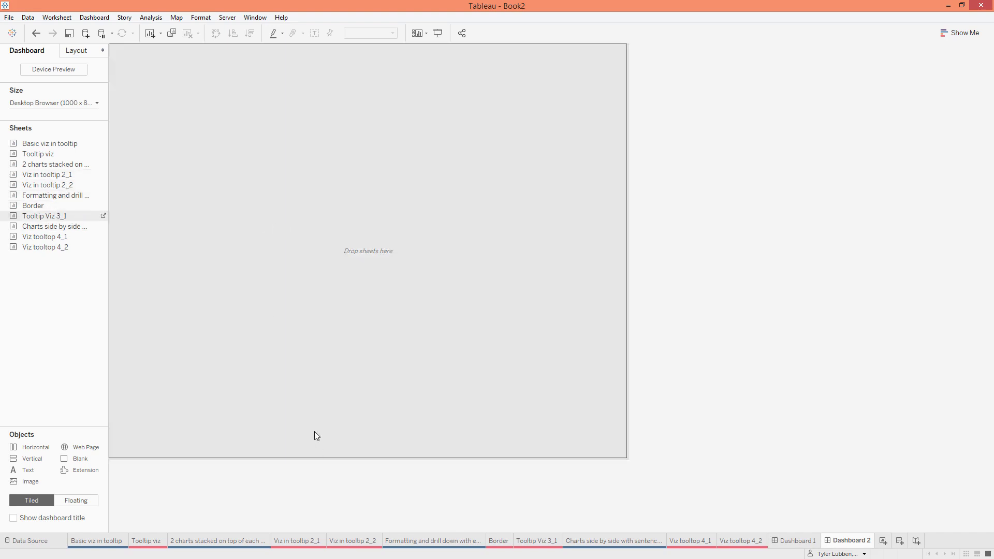
{"action": "left_click_drag", "start_coordinate": [317, 436], "coordinate": [315, 435]}
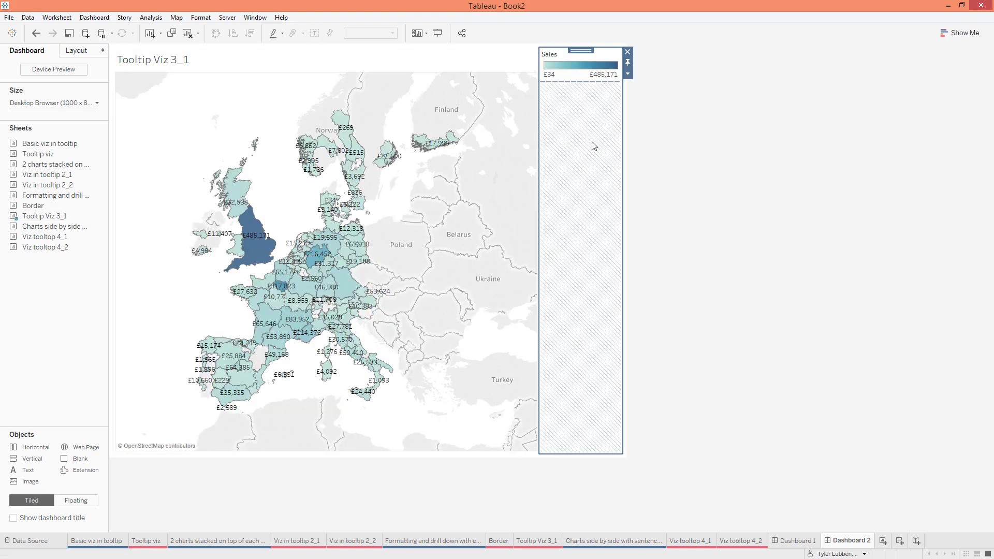
{"action": "left_click", "coordinate": [627, 52]}
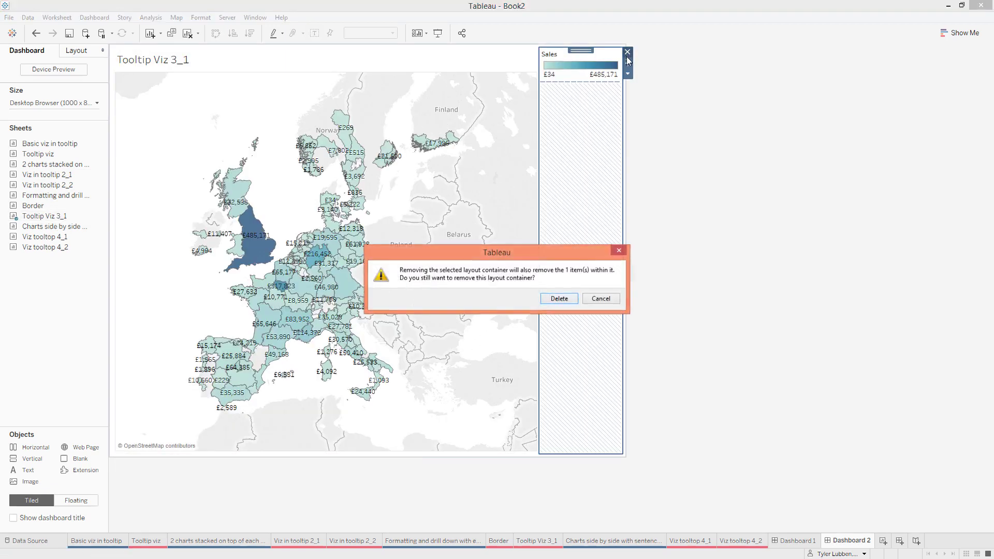
{"action": "left_click", "coordinate": [560, 299]}
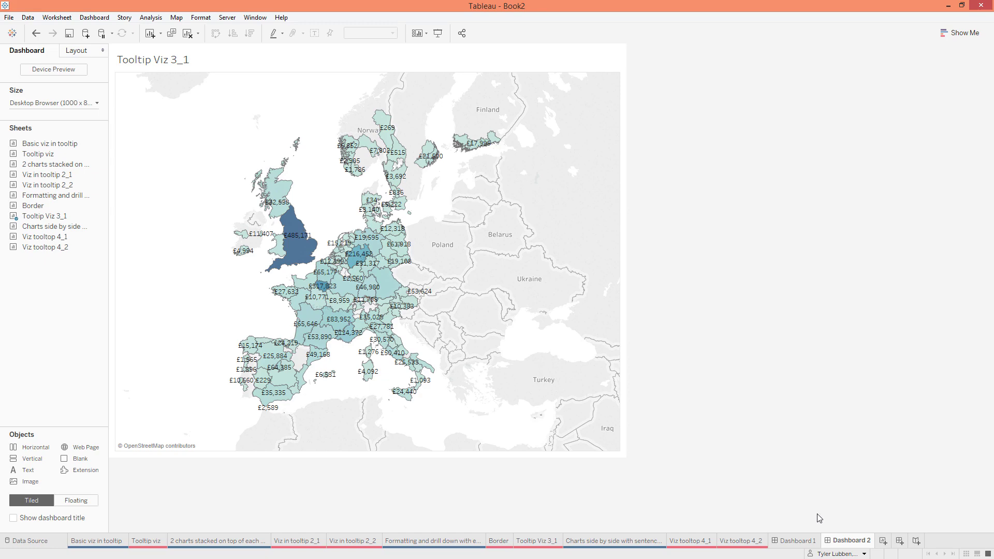
Step: Rename the four-map dashboard as Viz in tooltip and the Tooltip Viz 3_1 dashboard as Viz 2 enlarged
{"action": "double_click", "coordinate": [803, 542]}
{"action": "type", "text": "Viz in too"}
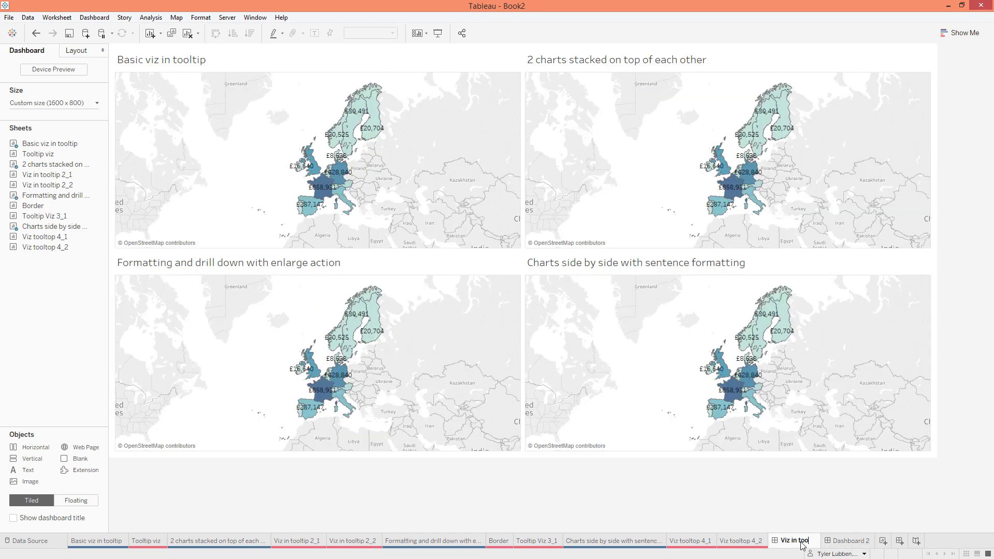
{"action": "type", "text": "ltip"}
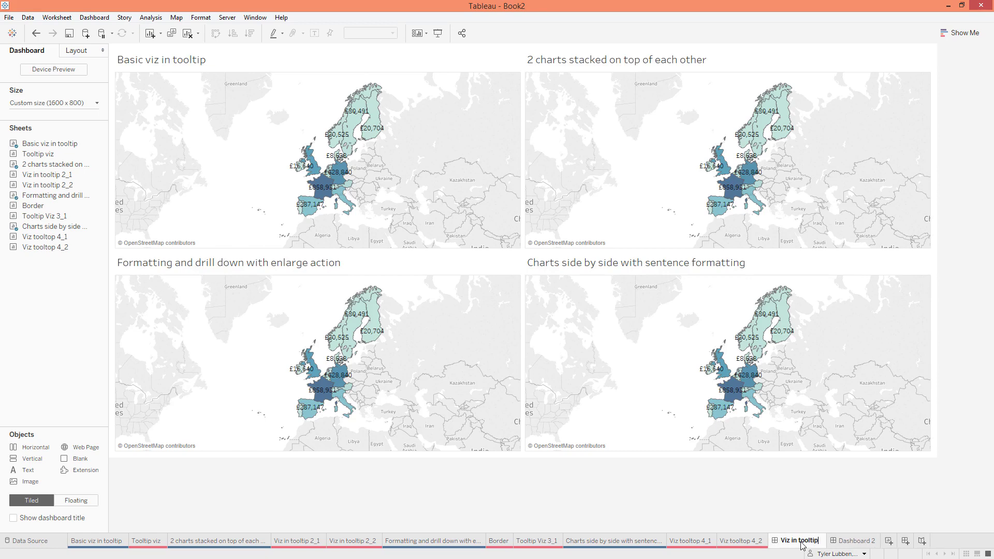
{"action": "double_click", "coordinate": [849, 543]}
{"action": "type", "text": "Viz"}
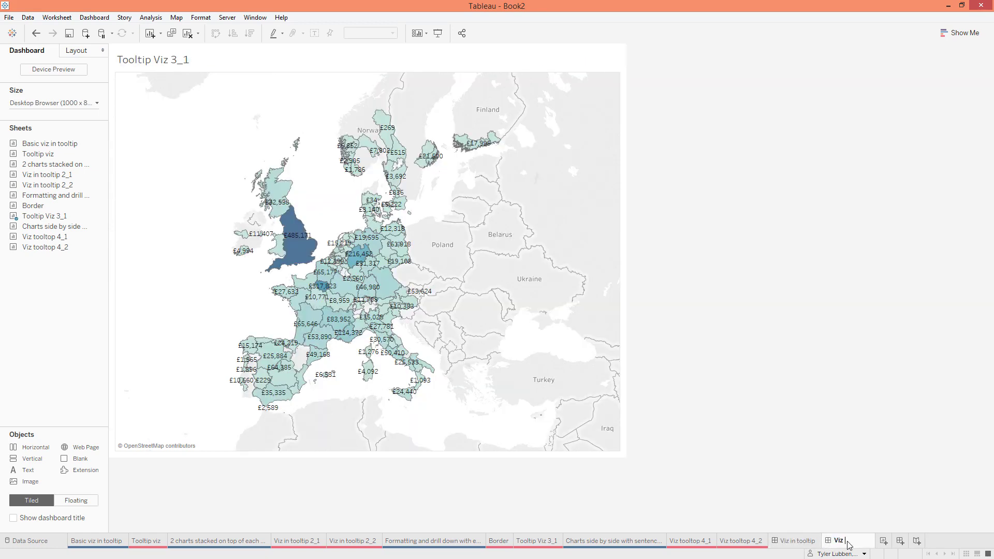
{"action": "type", "text": " 2 enlarged"}
Step: Add a menu-run filter action to the Viz in tooltip dashboard with only Formatting and drill down with enlarge action as source sheet
{"action": "left_click", "coordinate": [790, 541]}
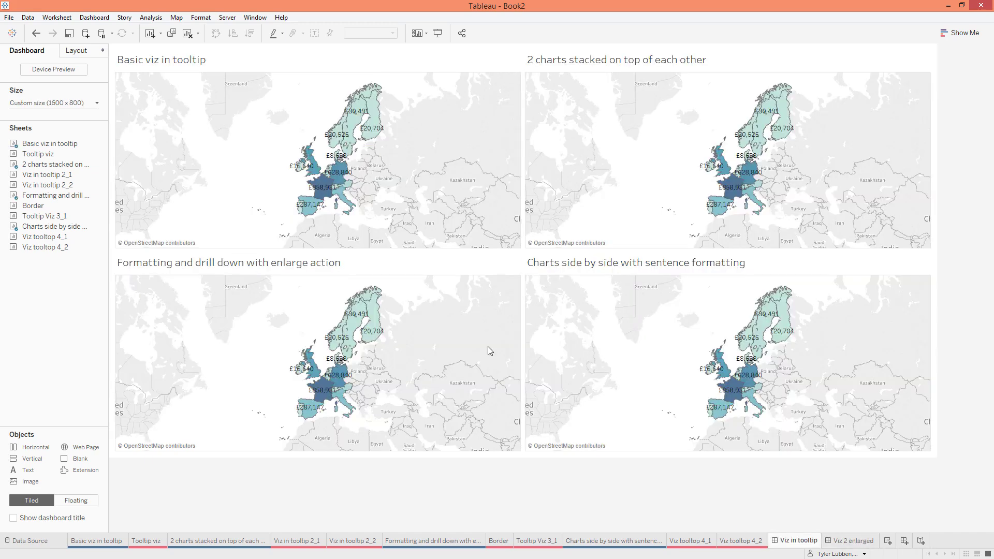
{"action": "left_click", "coordinate": [447, 257]}
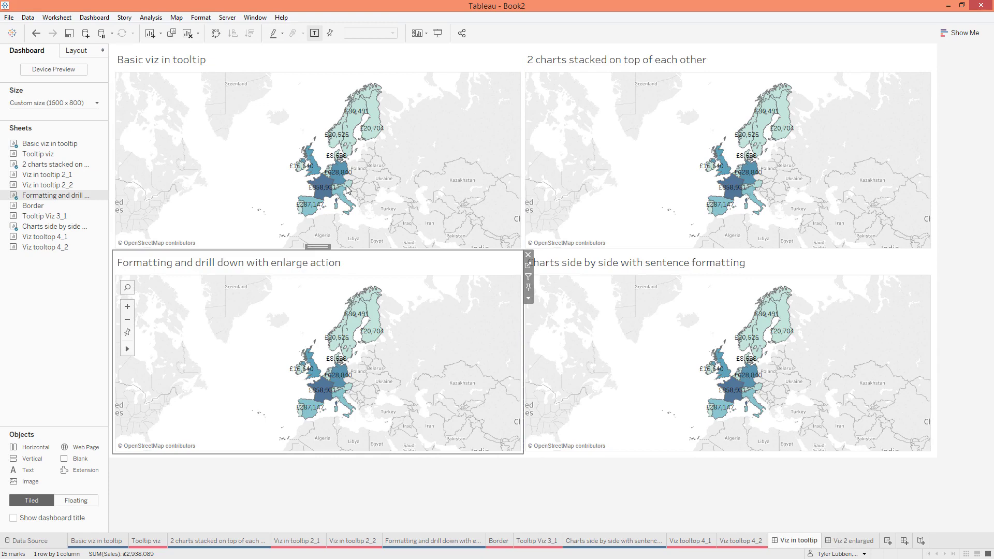
{"action": "left_click", "coordinate": [95, 17]}
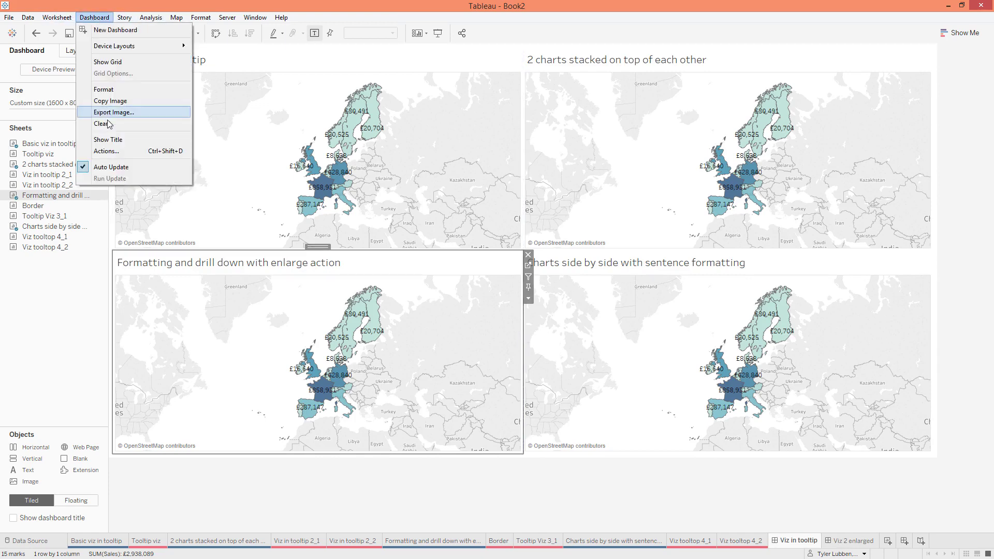
{"action": "left_click", "coordinate": [106, 149]}
{"action": "left_click", "coordinate": [378, 330]}
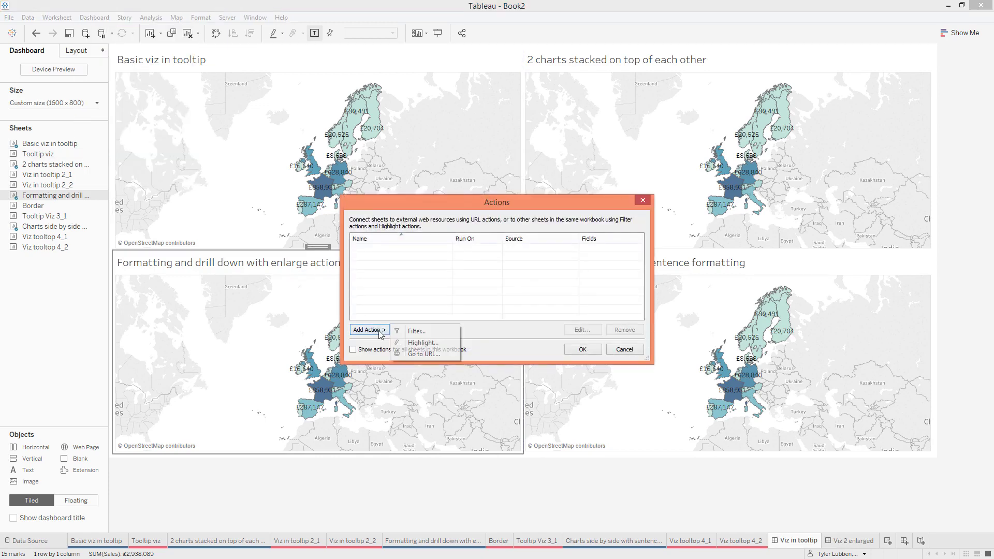
{"action": "left_click", "coordinate": [425, 331]}
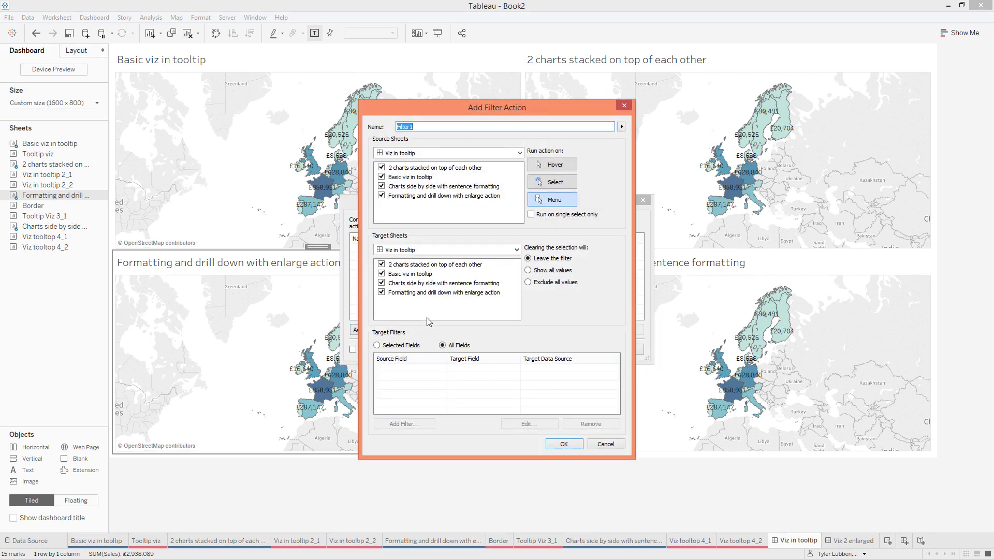
{"action": "left_click", "coordinate": [382, 167]}
{"action": "left_click", "coordinate": [382, 176]}
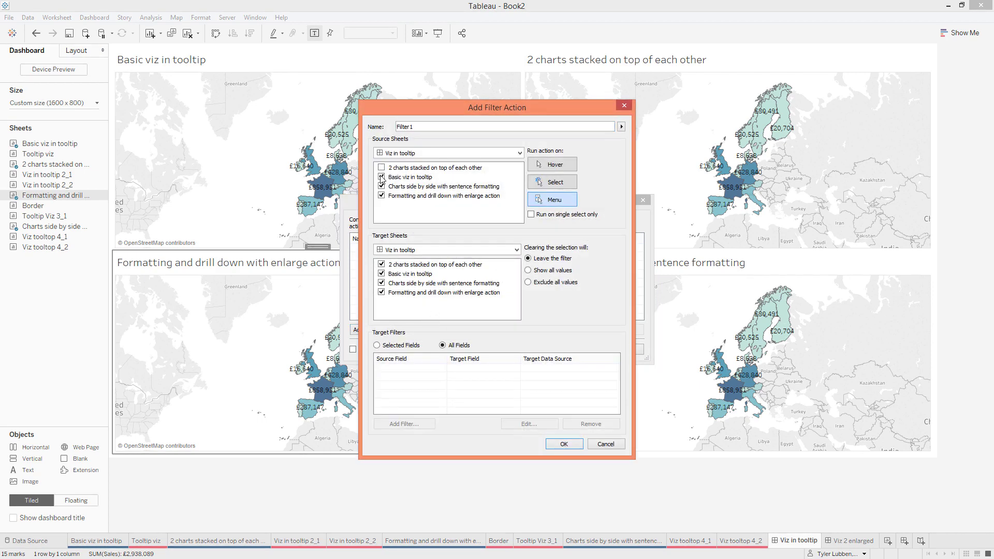
{"action": "left_click", "coordinate": [382, 186]}
{"action": "left_click", "coordinate": [555, 202]}
Step: Set the filter action's target to the Viz 2 enlarged dashboard and name the action Enalrge Viz, accepting the settings
{"action": "left_click", "coordinate": [414, 250]}
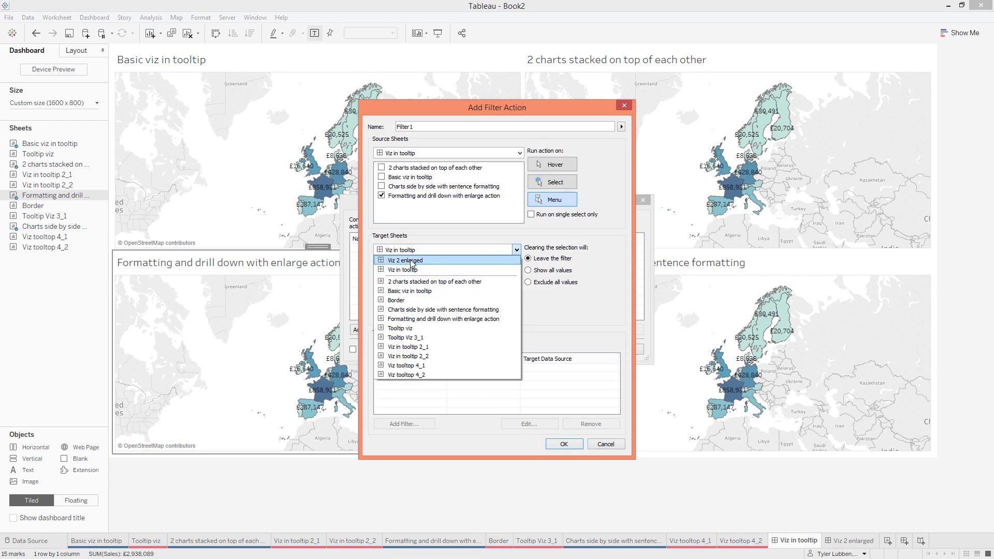
{"action": "left_click", "coordinate": [411, 259]}
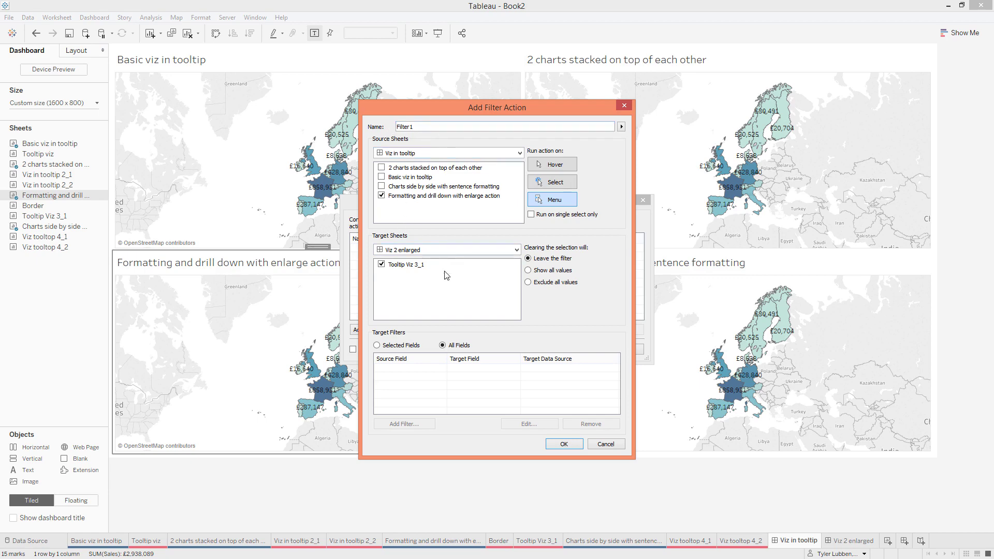
{"action": "key", "text": "Tab"}
{"action": "type", "text": "En"}
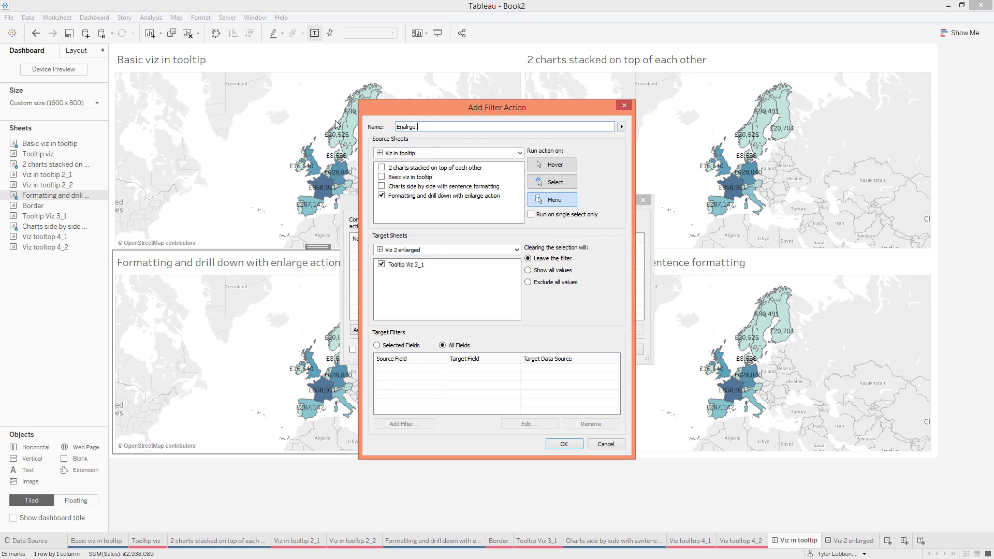
{"action": "type", "text": "alrge Viz"}
{"action": "left_click", "coordinate": [564, 444]}
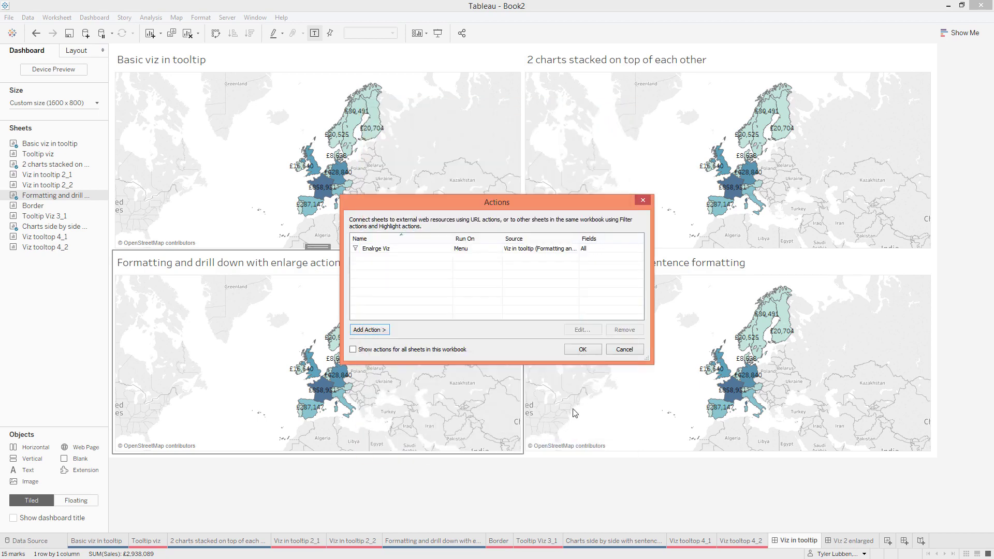
{"action": "left_click", "coordinate": [586, 350]}
Step: Test the Enalrge Viz action from Finland's tooltip on the Formatting and drill down with enlarge action map
{"action": "mouse_move", "coordinate": [373, 318]}
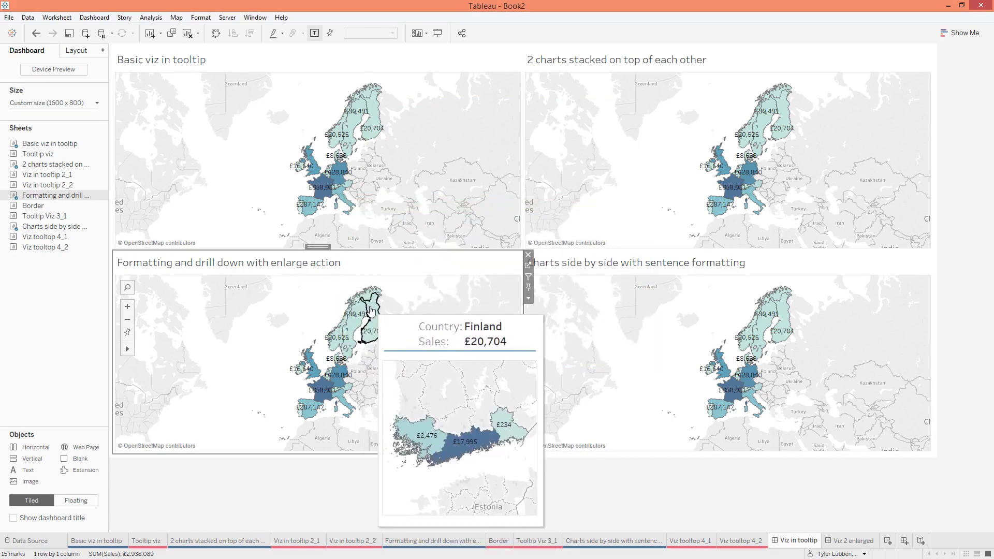
{"action": "left_click", "coordinate": [371, 311]}
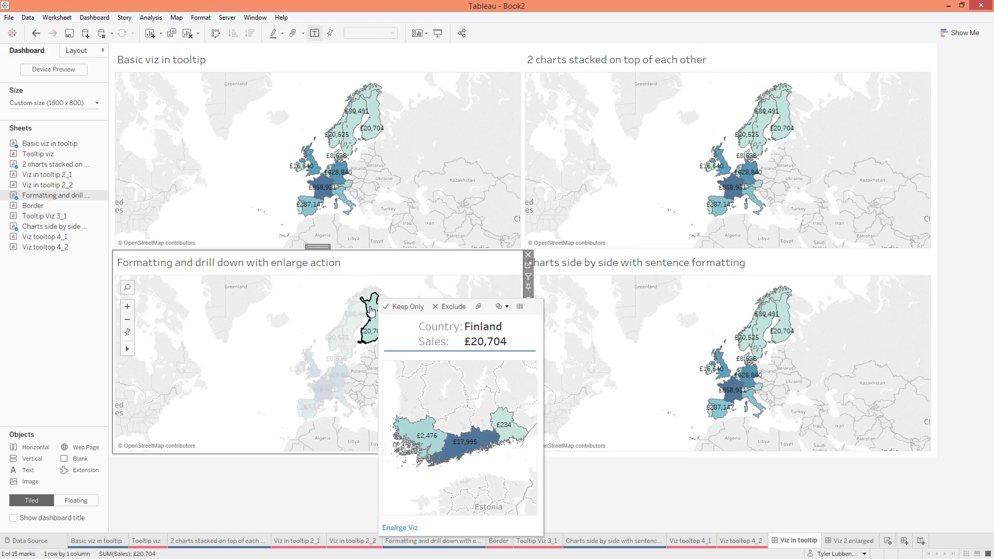
{"action": "left_click", "coordinate": [400, 528]}
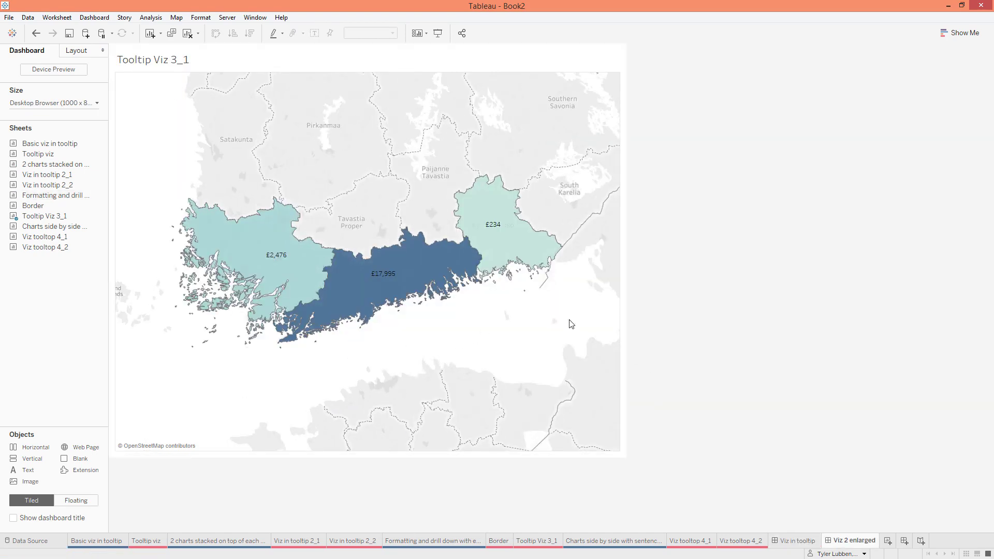